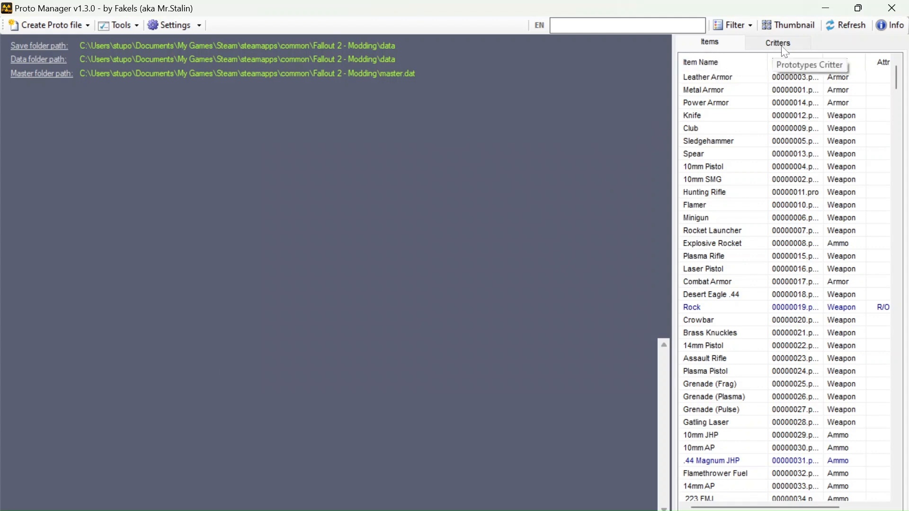
Step: Sort the item prototypes by type and search the list for "beer"
click(735, 194)
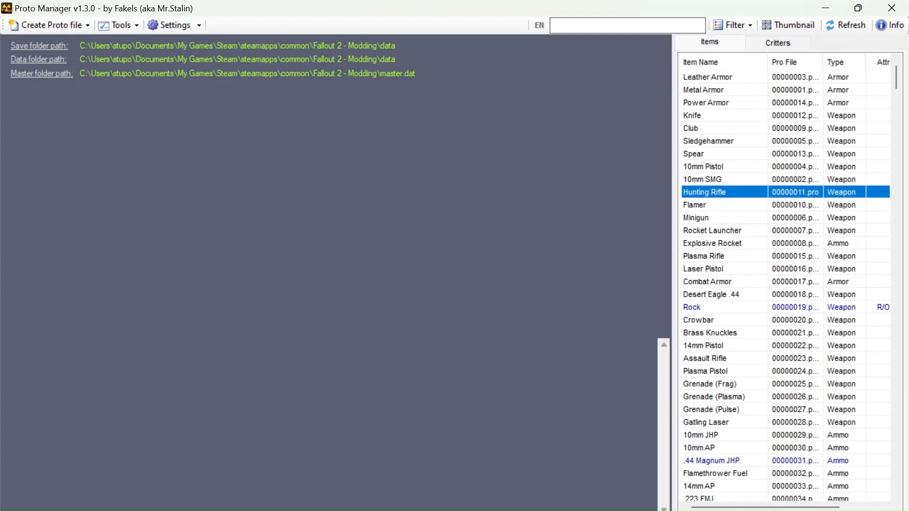
click(615, 25)
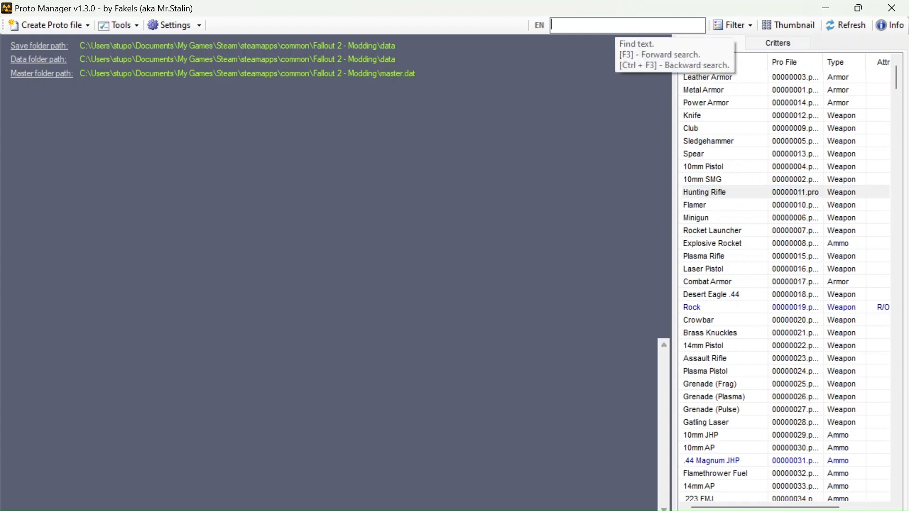
click(838, 63)
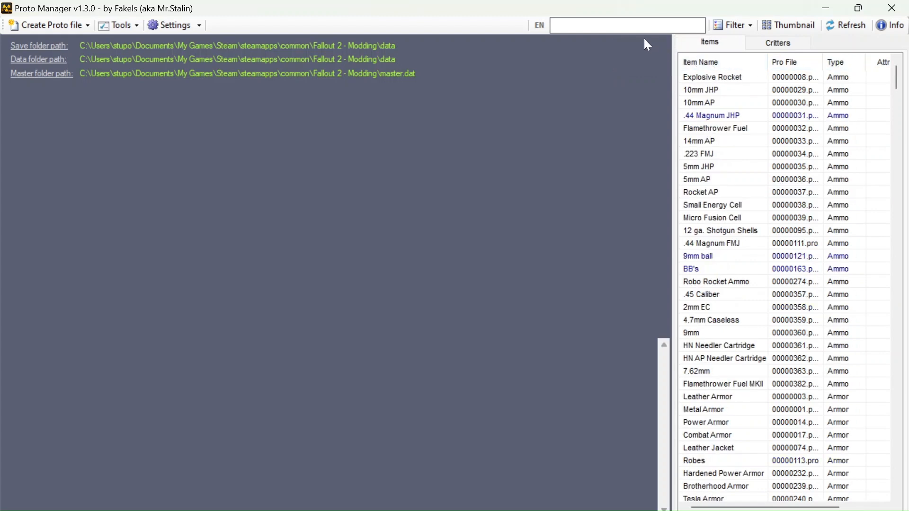
text(b)
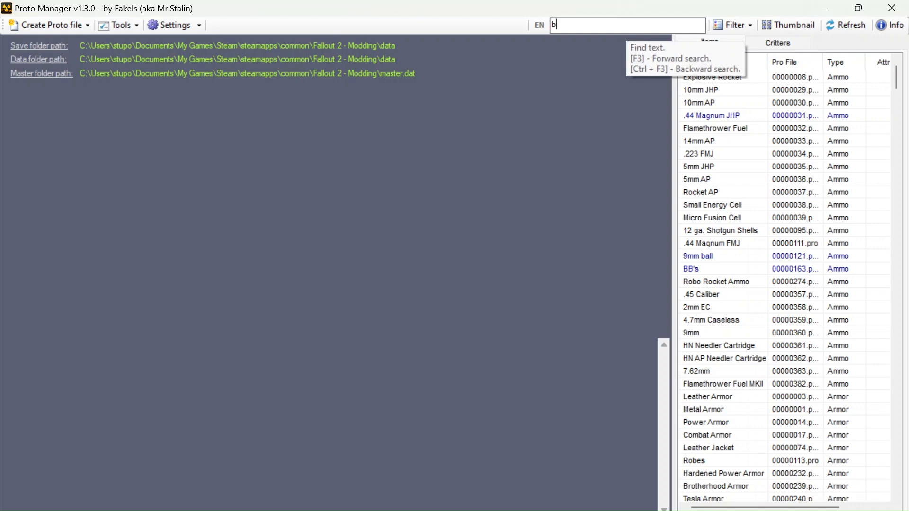
text(eer)
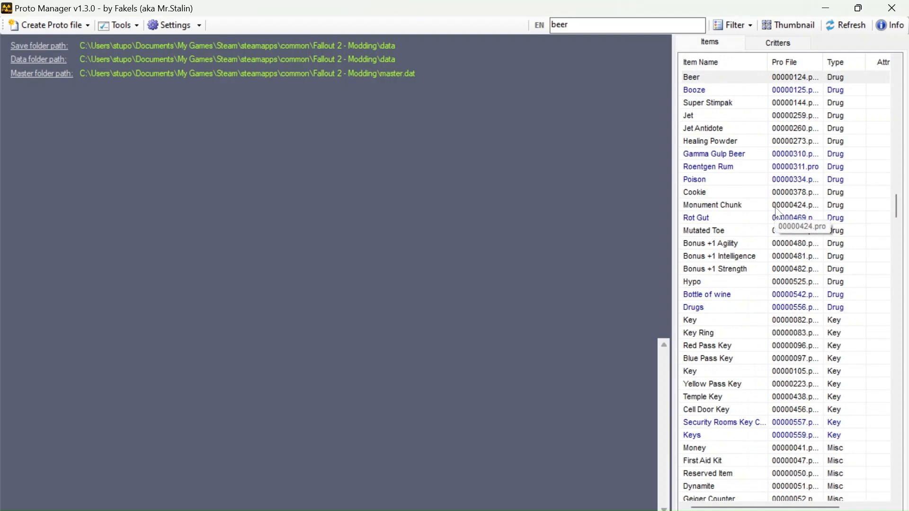
scroll(805, 149, up, 3)
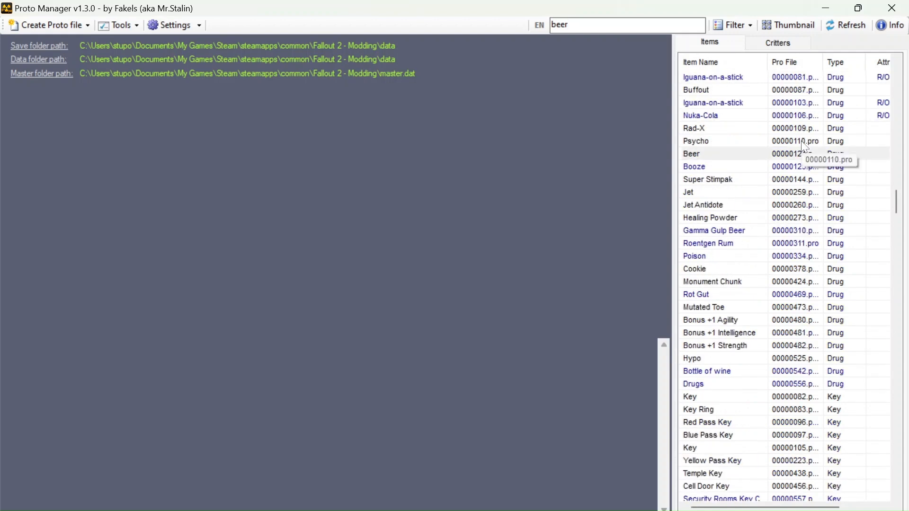
scroll(804, 149, up, 2)
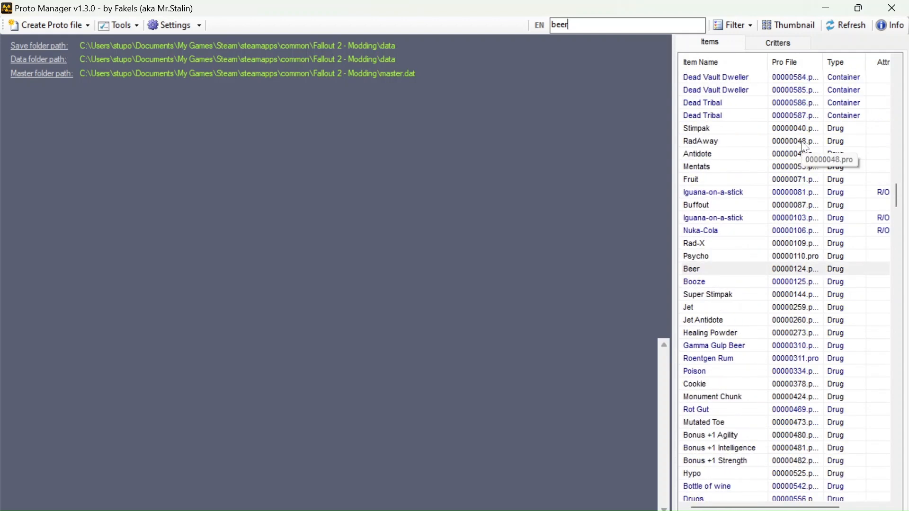
scroll(805, 148, down, 1)
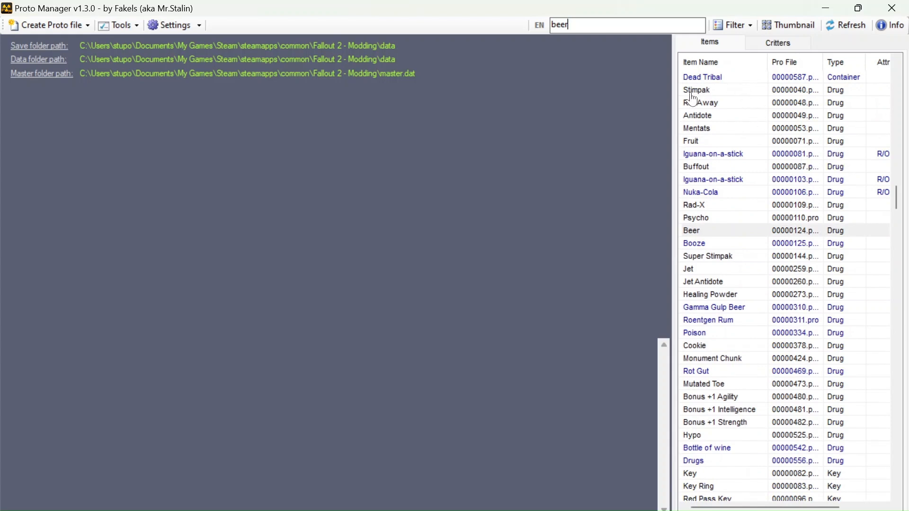
Step: Open the Beer prototype and review its drug effects and its common properties
double_click(695, 232)
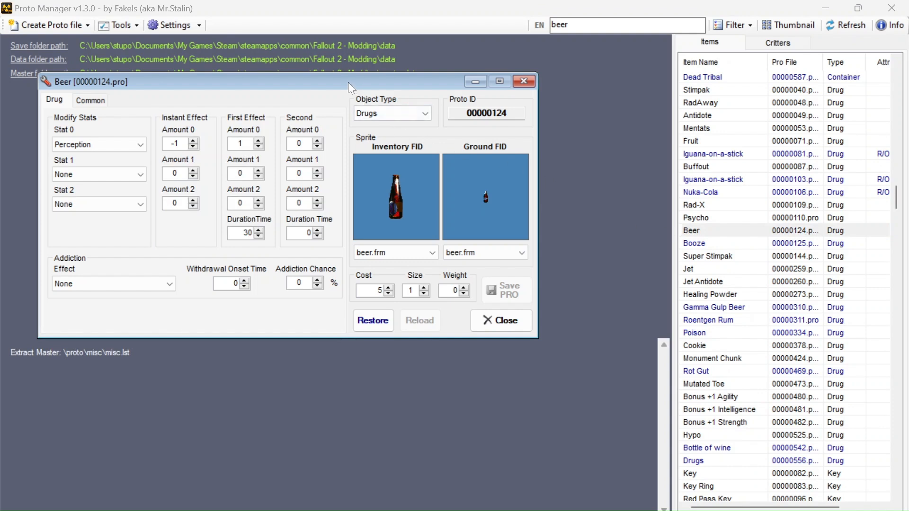
drag(348, 81, 417, 116)
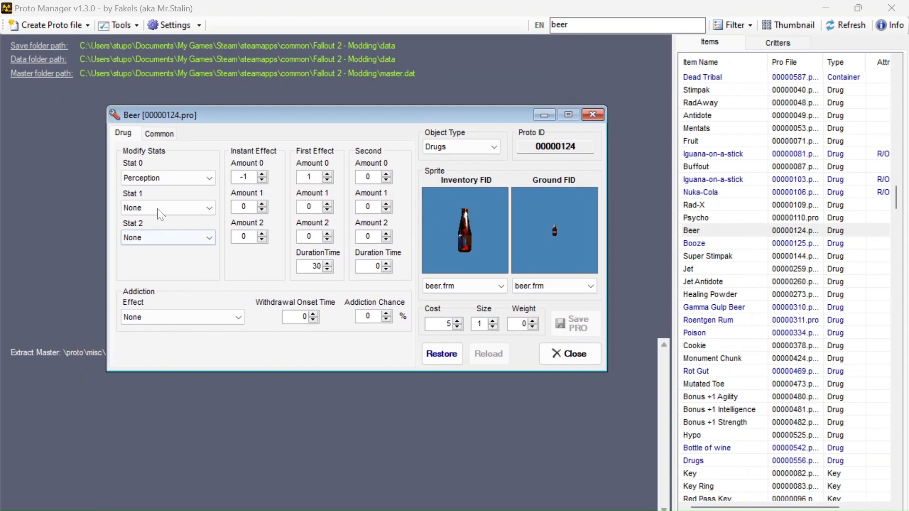
drag(265, 109, 167, 45)
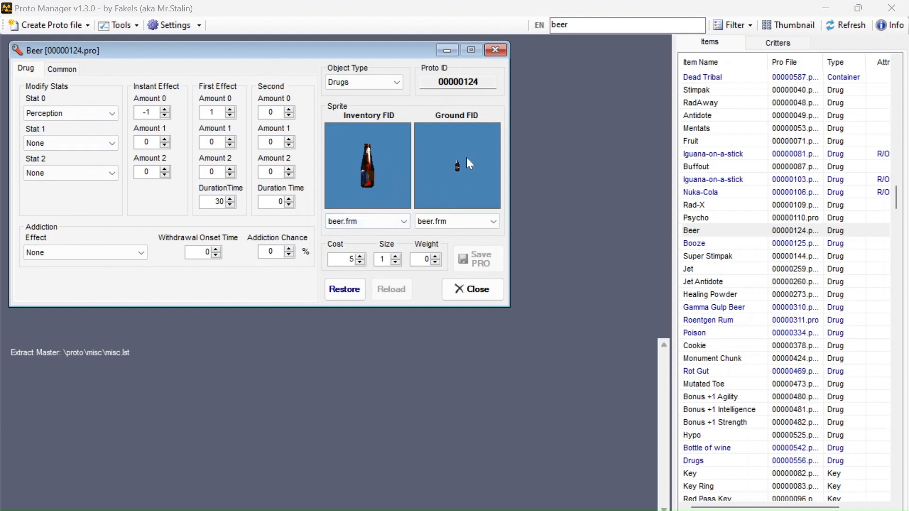
click(73, 72)
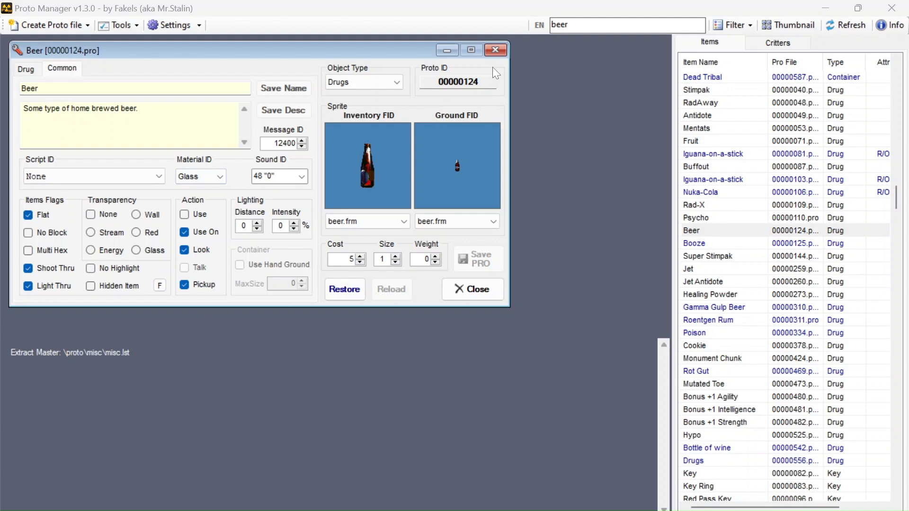
click(33, 71)
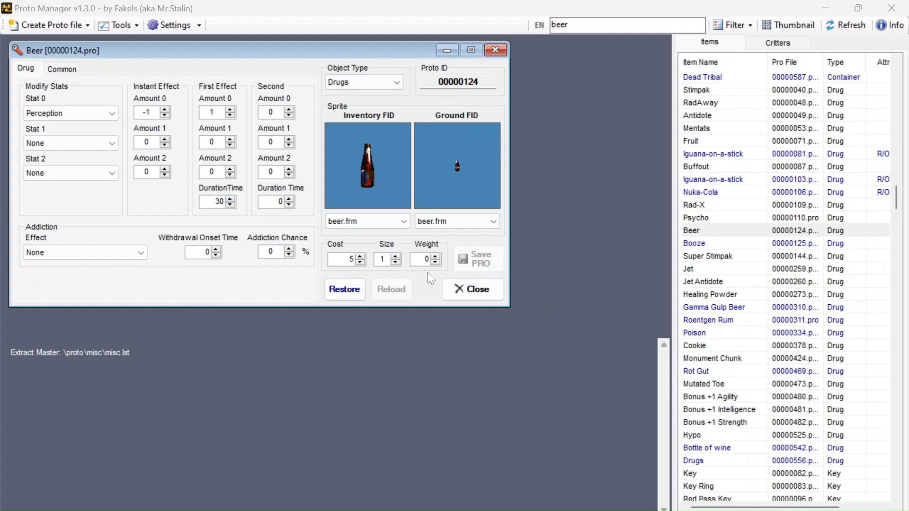
Step: Open the Booze prototype and place its window below the Beer header for comparison
click(658, 295)
click(699, 247)
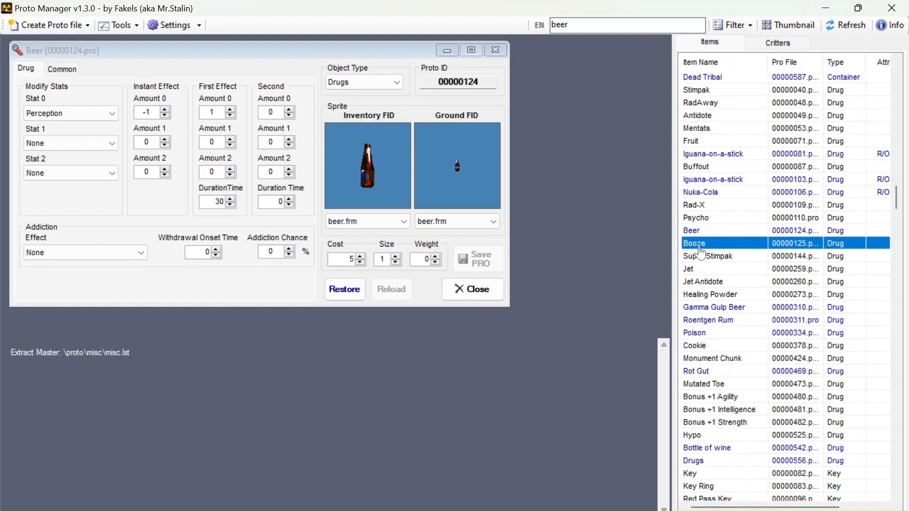
double_click(701, 246)
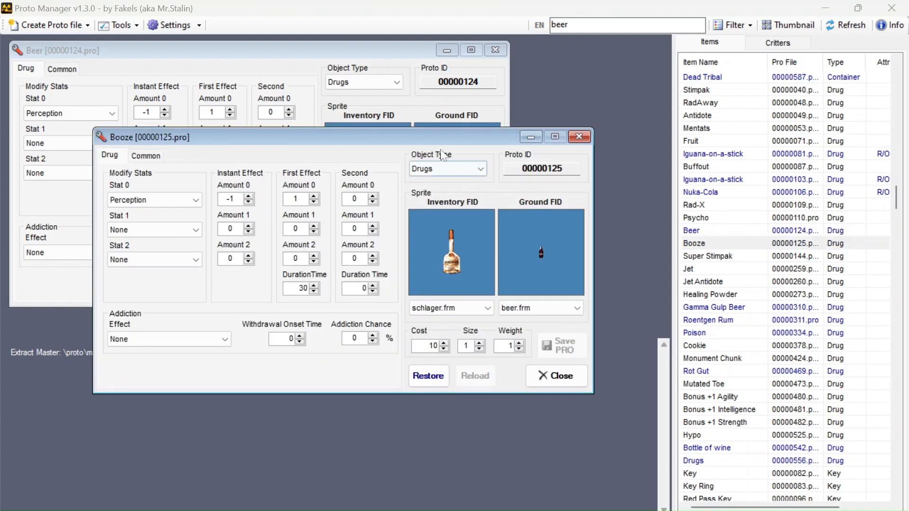
drag(431, 135, 355, 189)
click(544, 417)
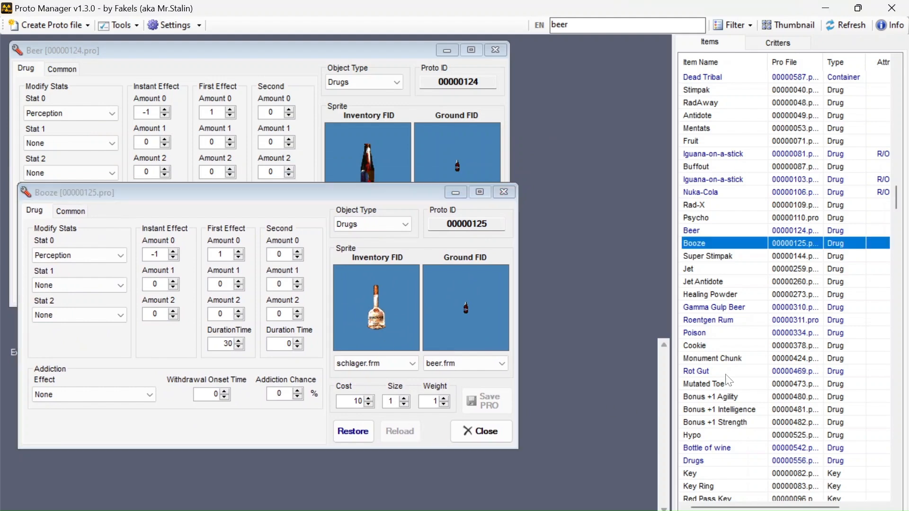
Step: Check the Nuka-Cola prototype's values, close it, and minimize the Booze window
click(709, 194)
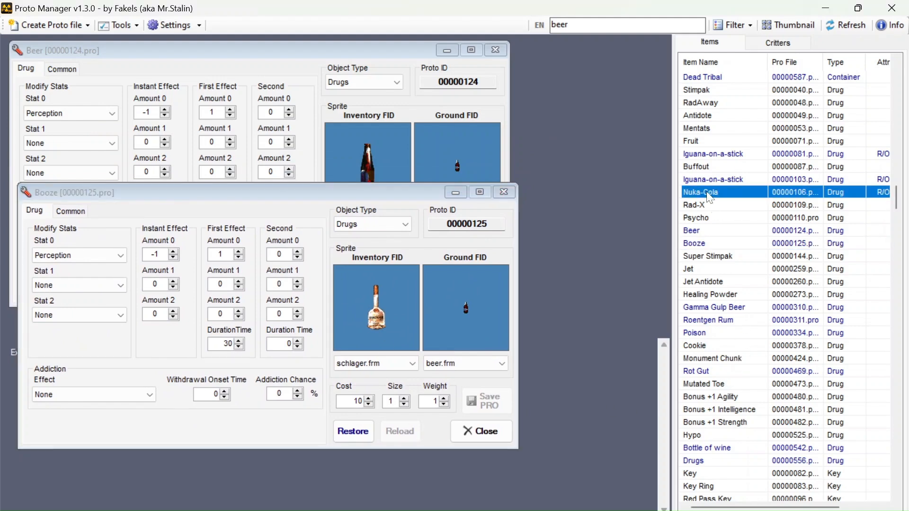
double_click(708, 199)
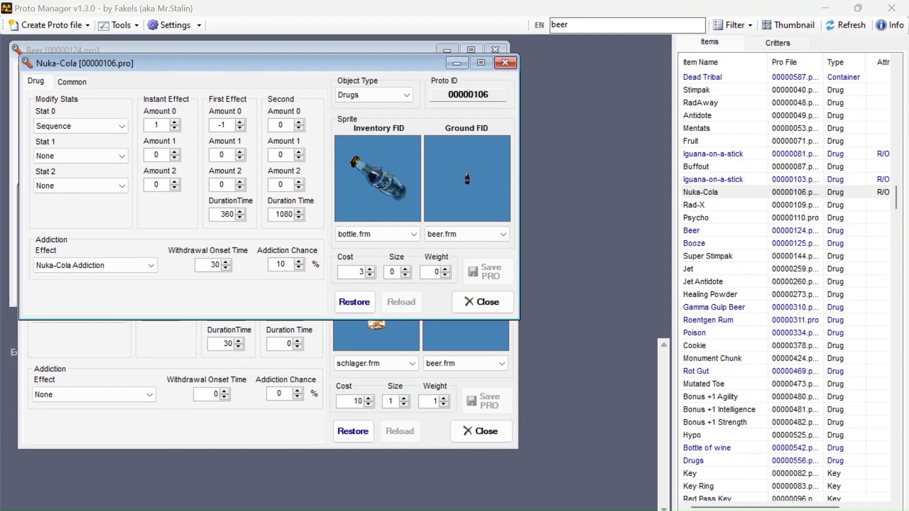
click(506, 68)
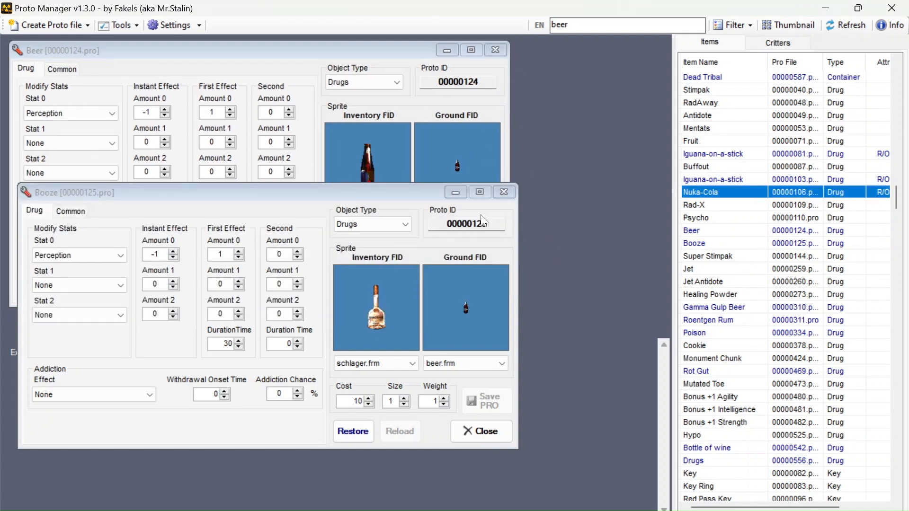
click(455, 193)
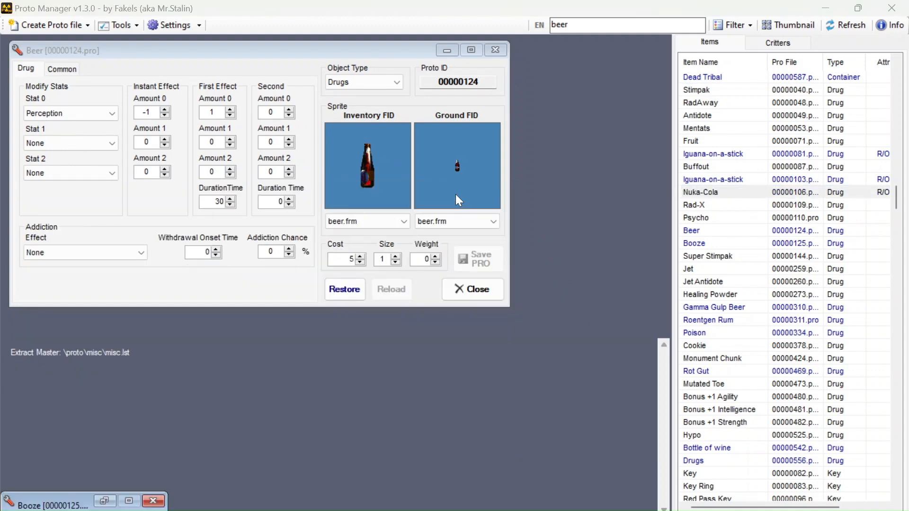
Step: Set the Beer prototype's size to 0 and save its PRO file
click(394, 264)
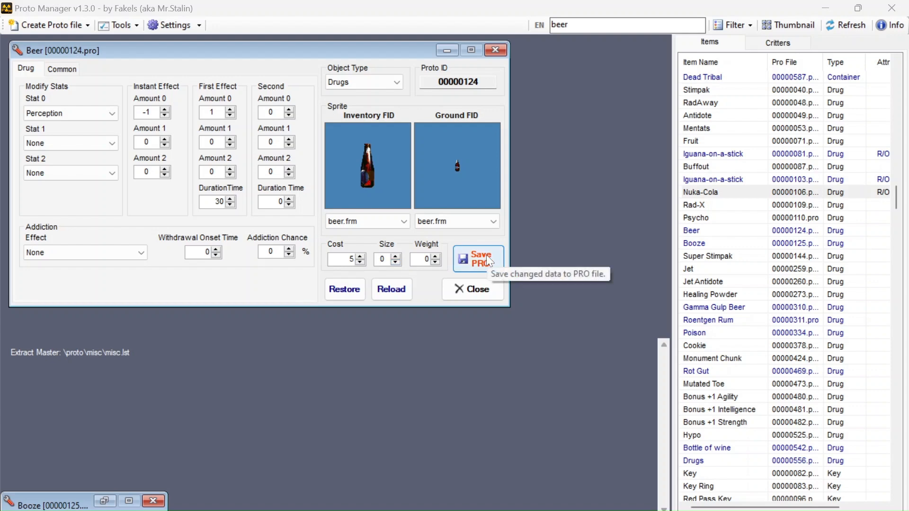
click(334, 296)
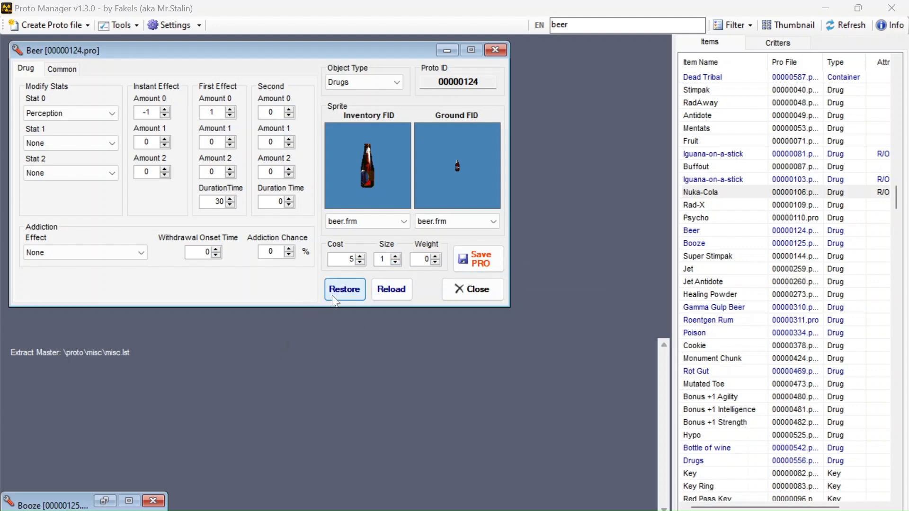
click(394, 263)
click(480, 258)
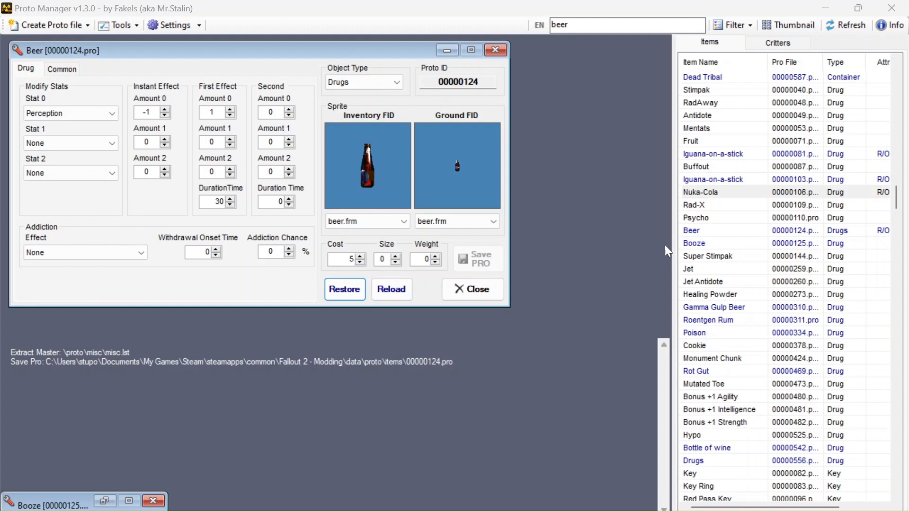
Step: Open the Gamma Gulp Beer prototype, set its size to 0 and save its PRO file
click(736, 192)
click(735, 180)
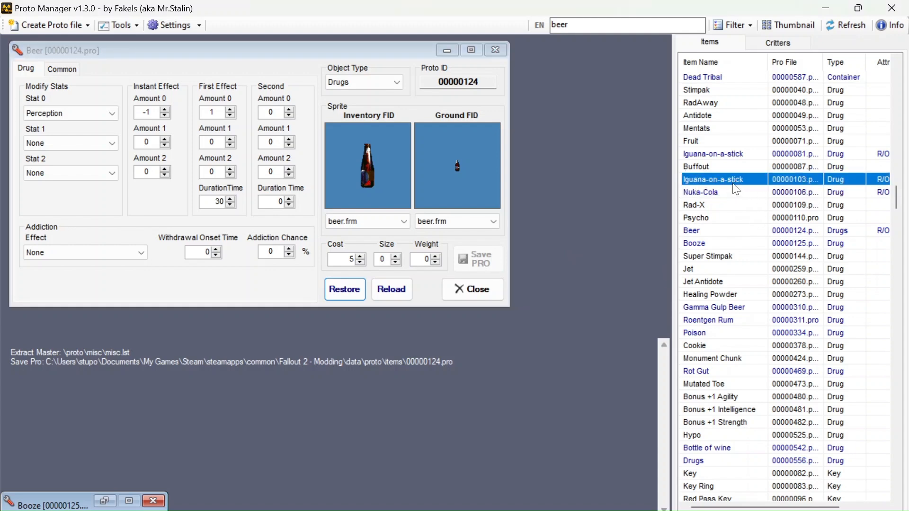
click(711, 261)
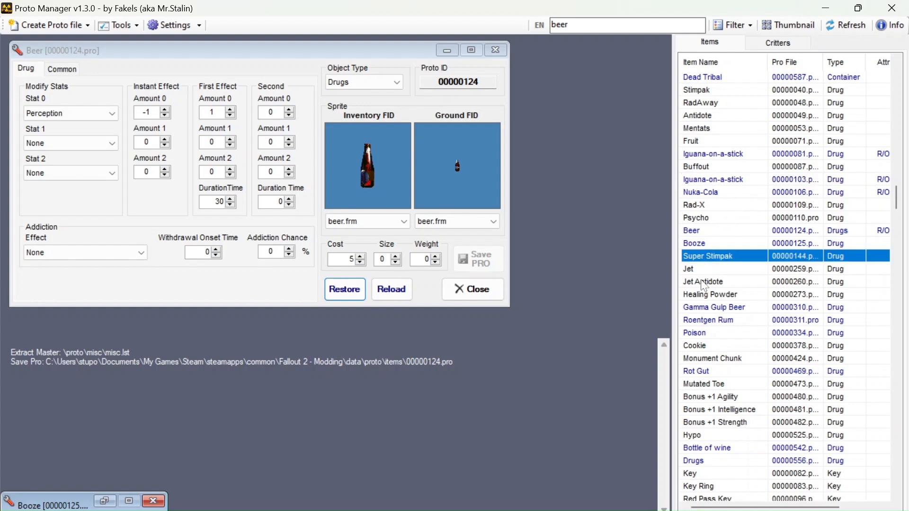
click(703, 295)
click(705, 309)
double_click(703, 306)
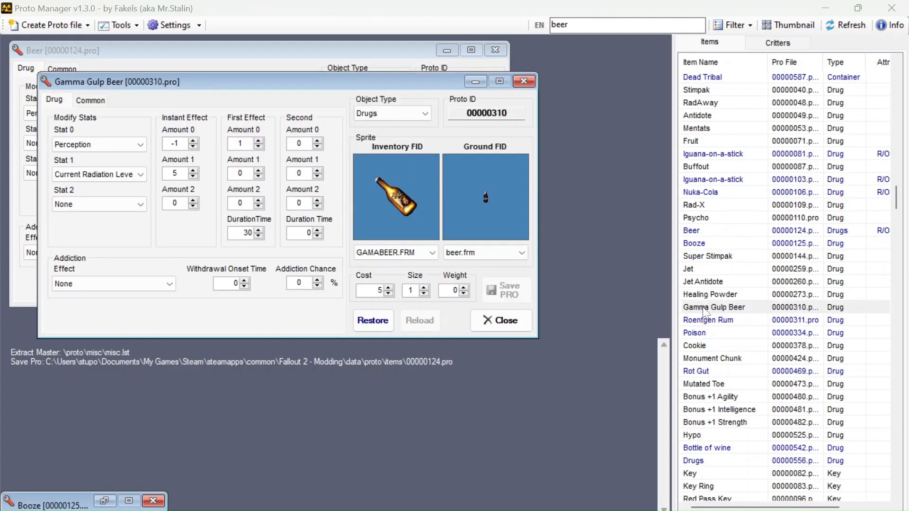
click(426, 293)
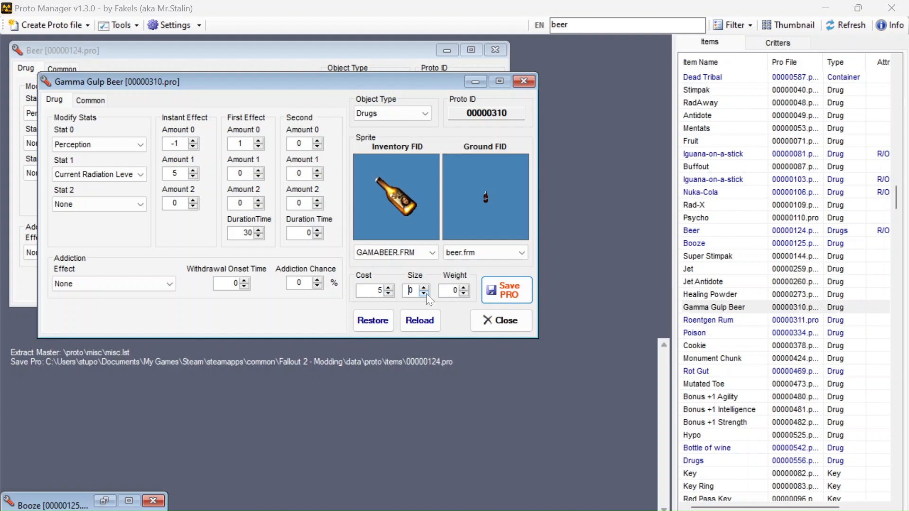
click(512, 285)
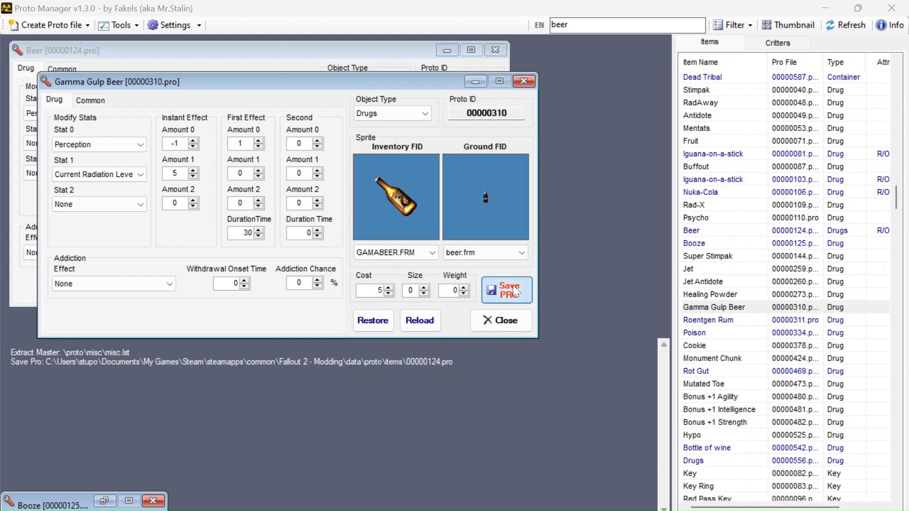
Step: Open the Roentgen Rum prototype, set its size to 0 and save its PRO file
click(699, 321)
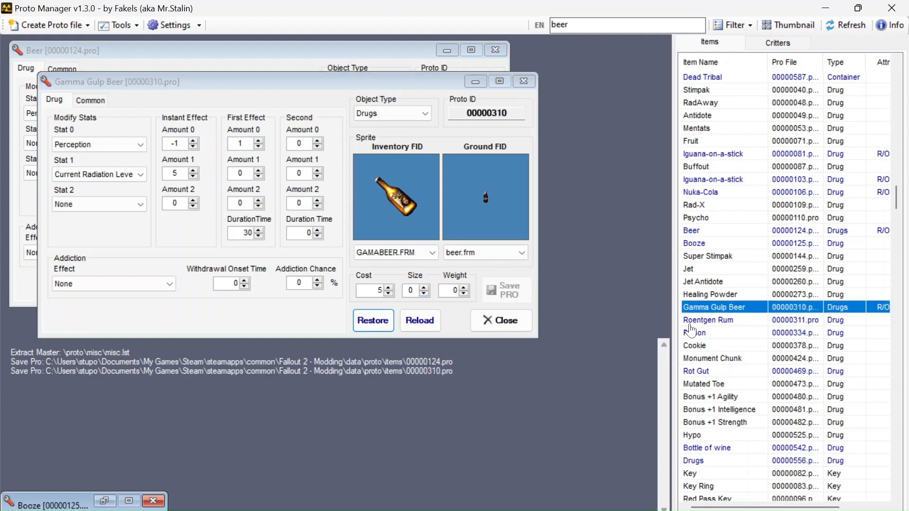
double_click(699, 321)
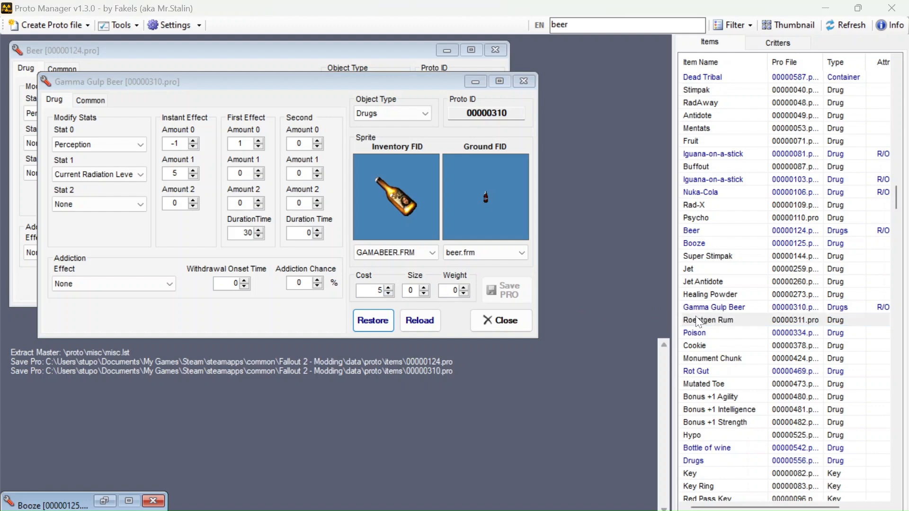
click(461, 330)
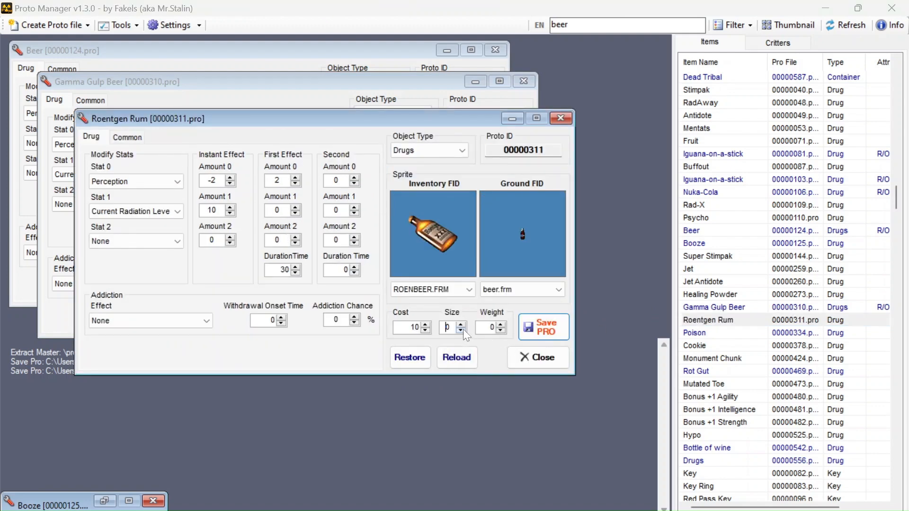
click(549, 329)
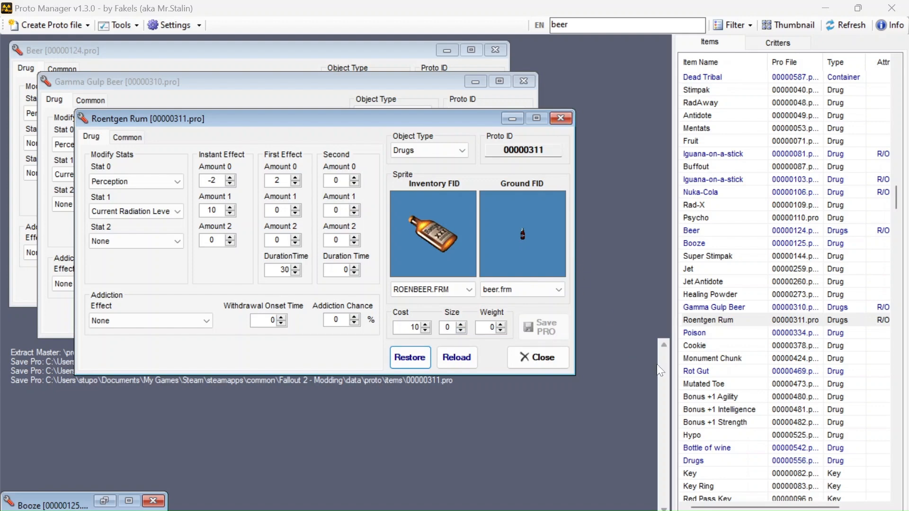
Step: Go through the remaining drug items below Roentgen Rum to look for other drinks
click(721, 320)
click(705, 346)
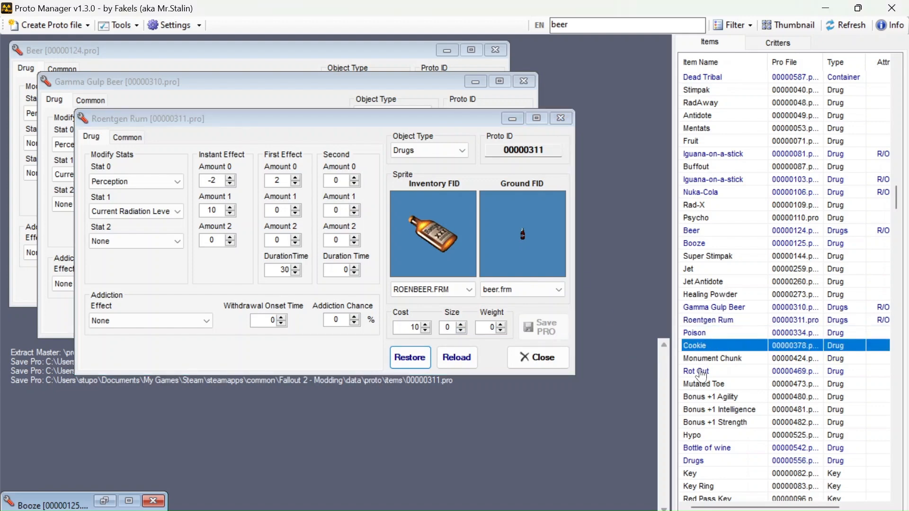
click(701, 373)
click(705, 409)
click(702, 435)
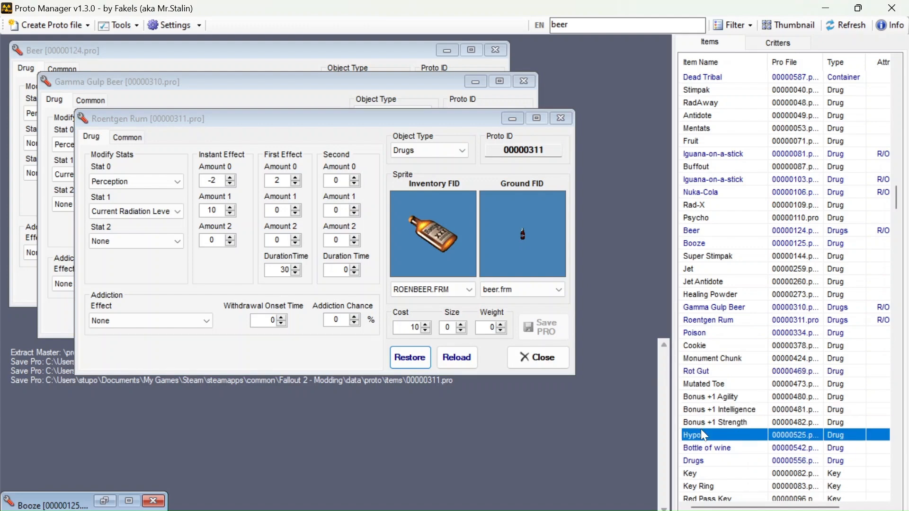
click(702, 461)
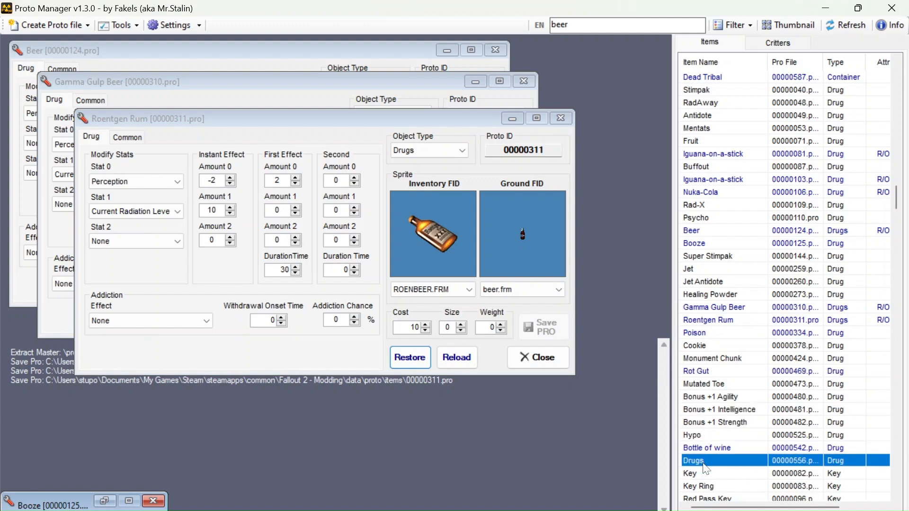
Step: Open the Bottle of wine prototype, set its weight and size to 0, save its PRO file and close it
click(702, 450)
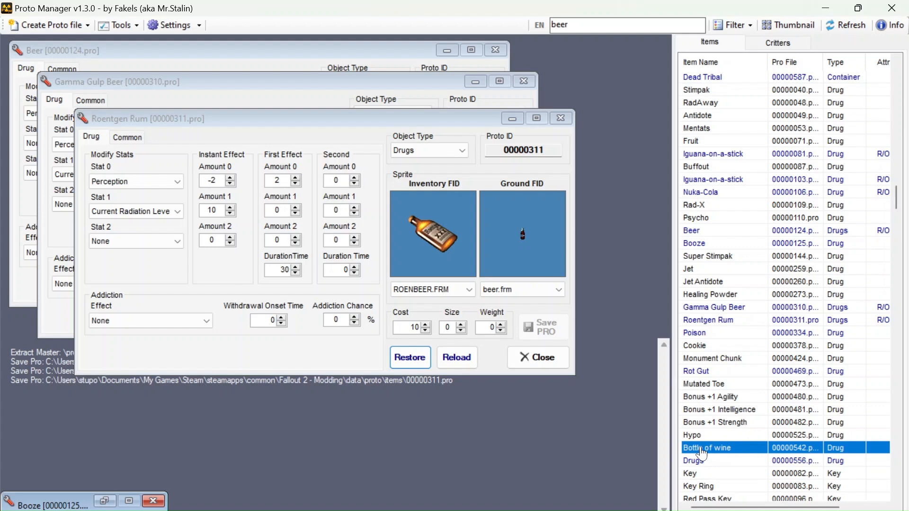
double_click(701, 450)
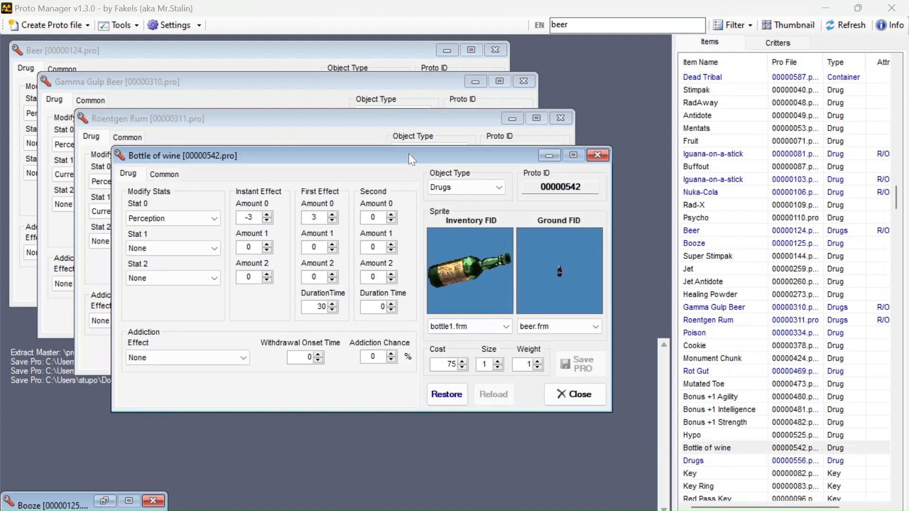
drag(408, 153, 438, 186)
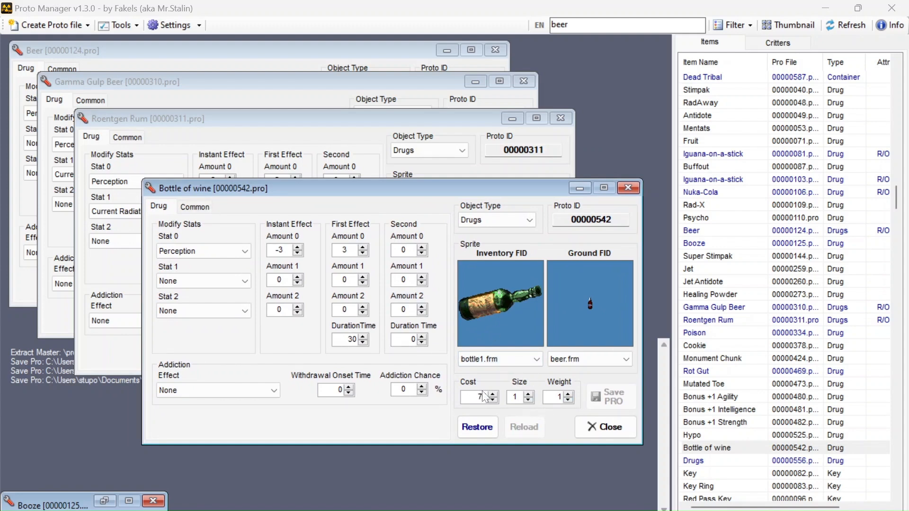
click(568, 400)
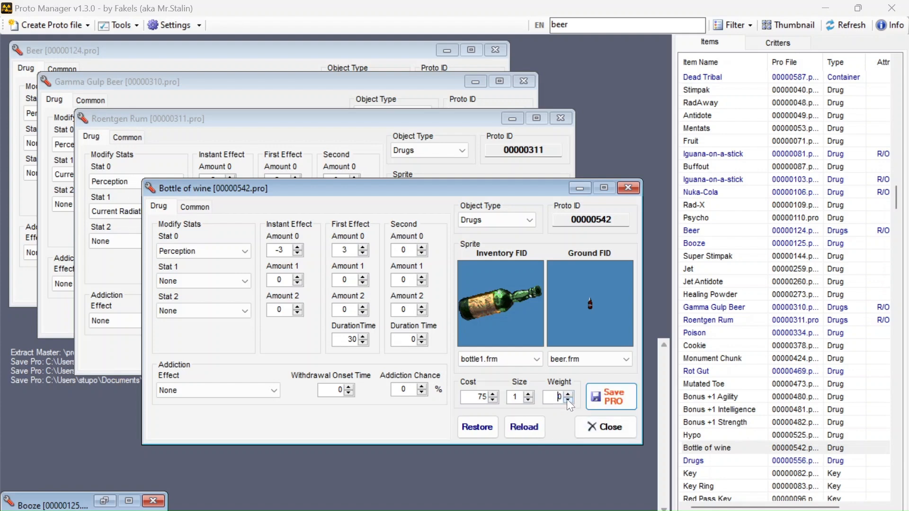
click(527, 401)
click(623, 393)
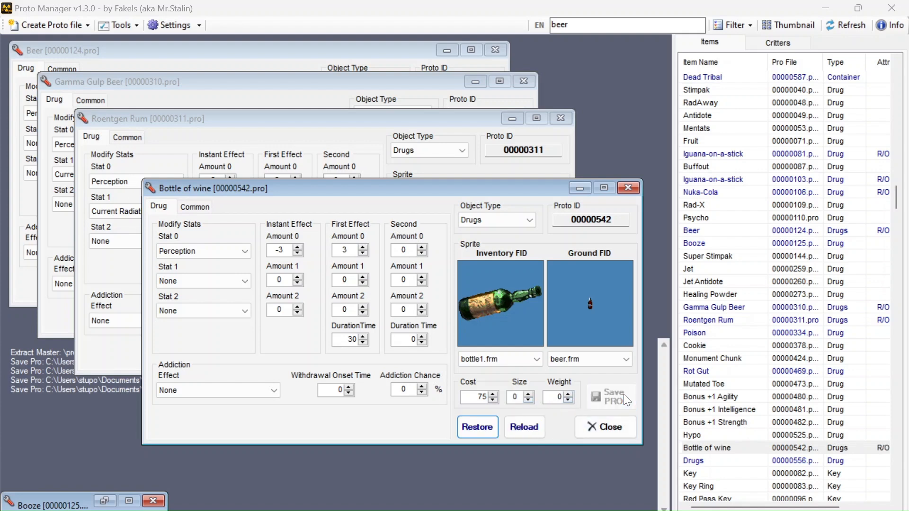
click(628, 188)
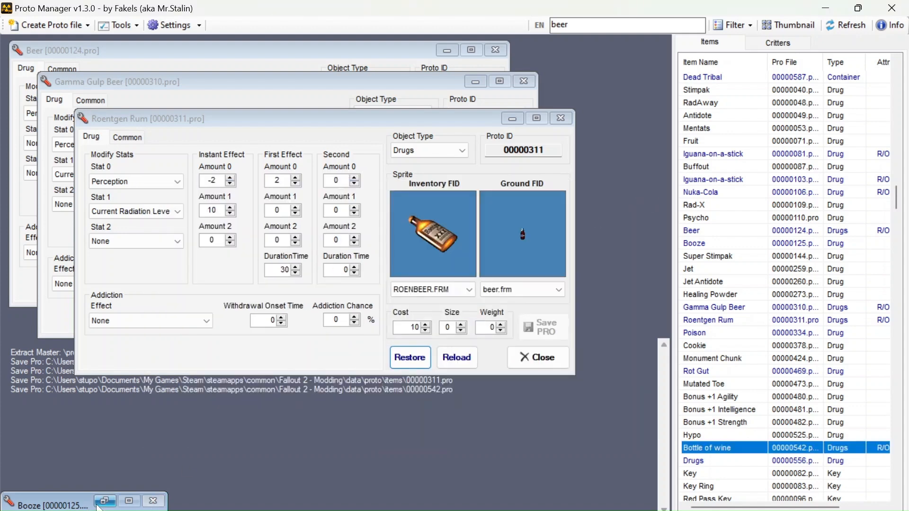
Step: Restore the minimized Booze prototype, set its weight and size to 0 and save its PRO file
click(104, 501)
click(444, 404)
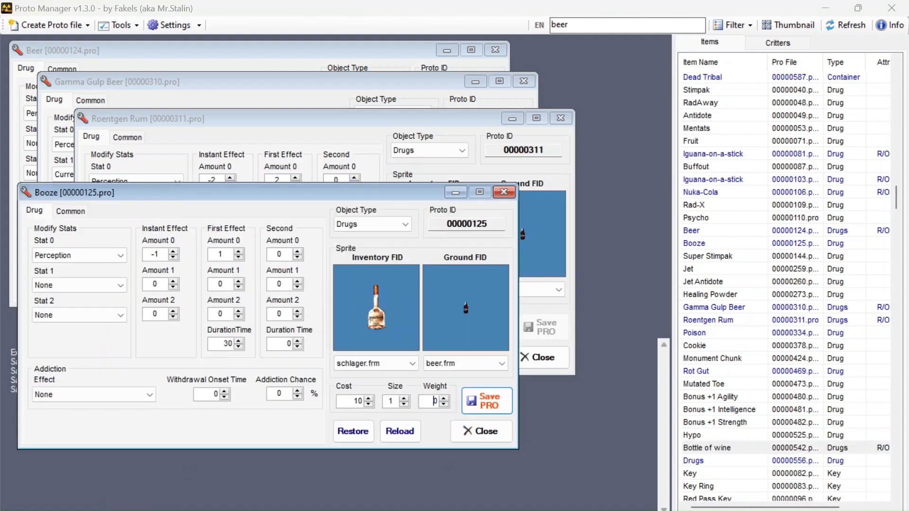
click(405, 404)
click(479, 402)
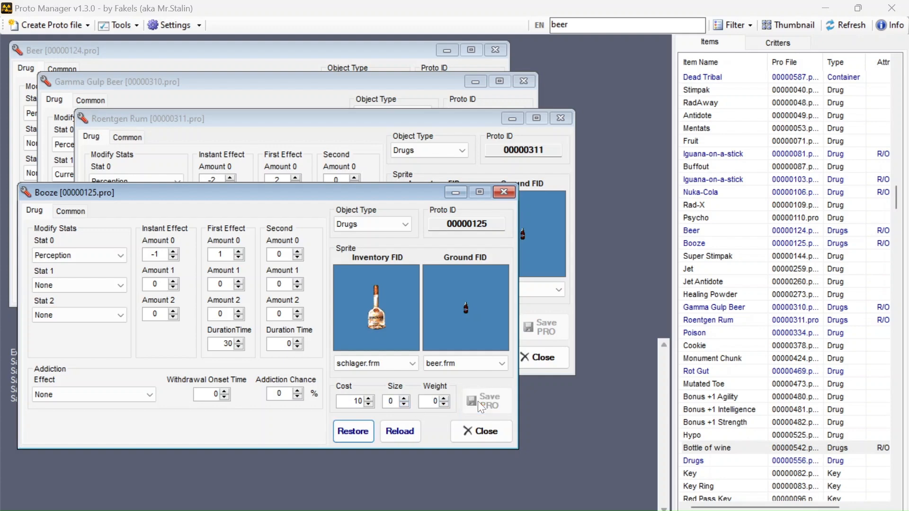
Step: Open the Rot Gut prototype, set its size to 0 and save its PRO file
click(695, 397)
click(700, 435)
click(702, 422)
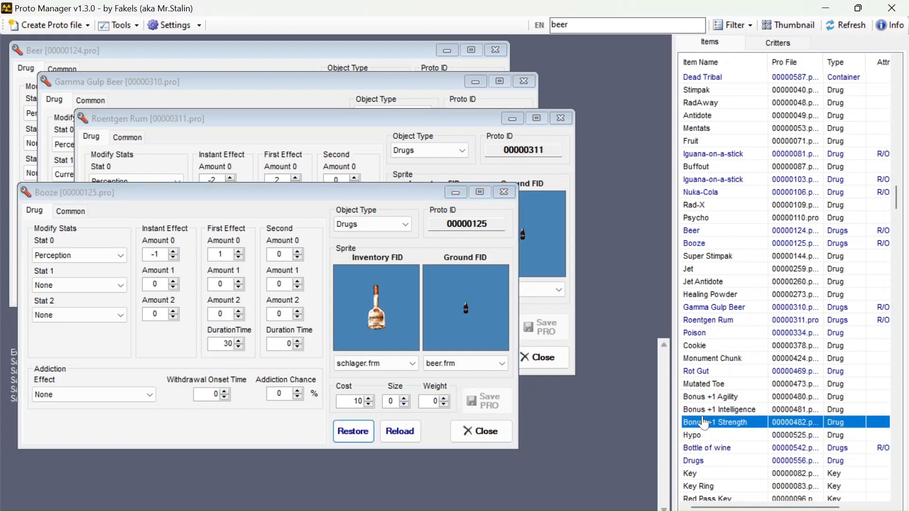
click(705, 374)
double_click(703, 371)
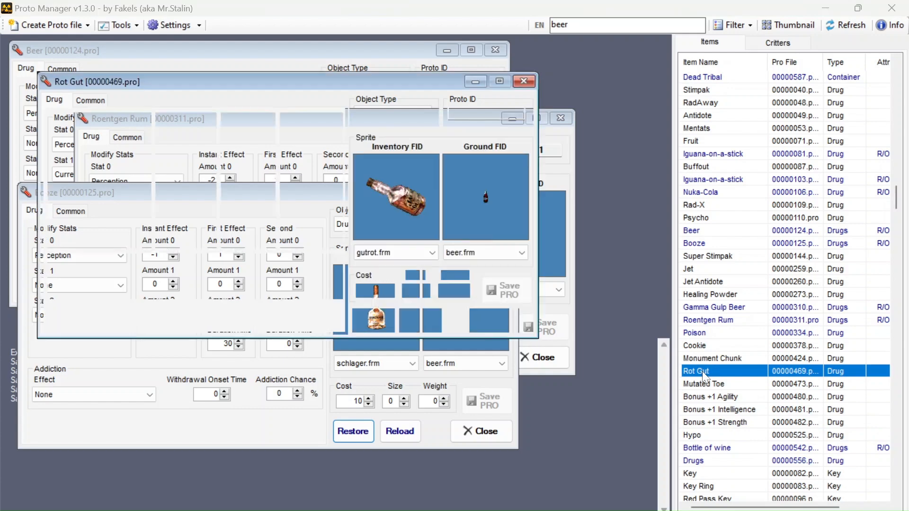
click(423, 294)
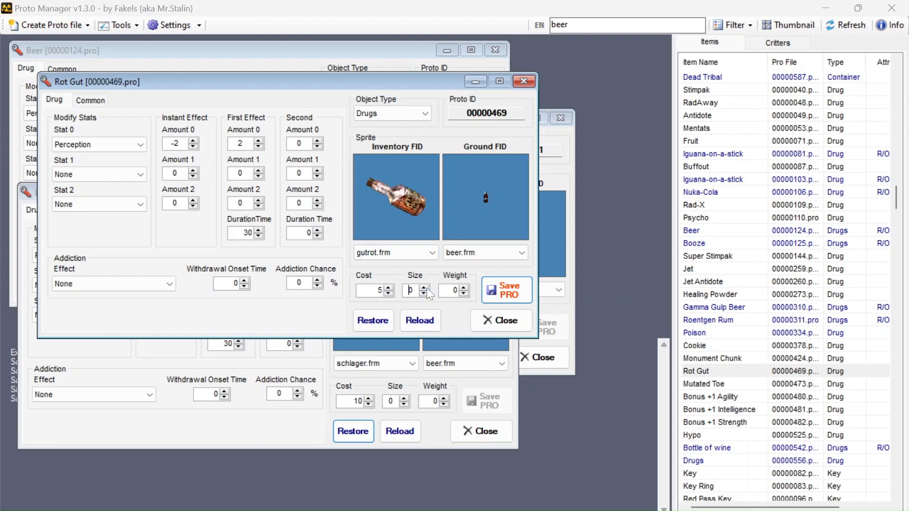
click(501, 289)
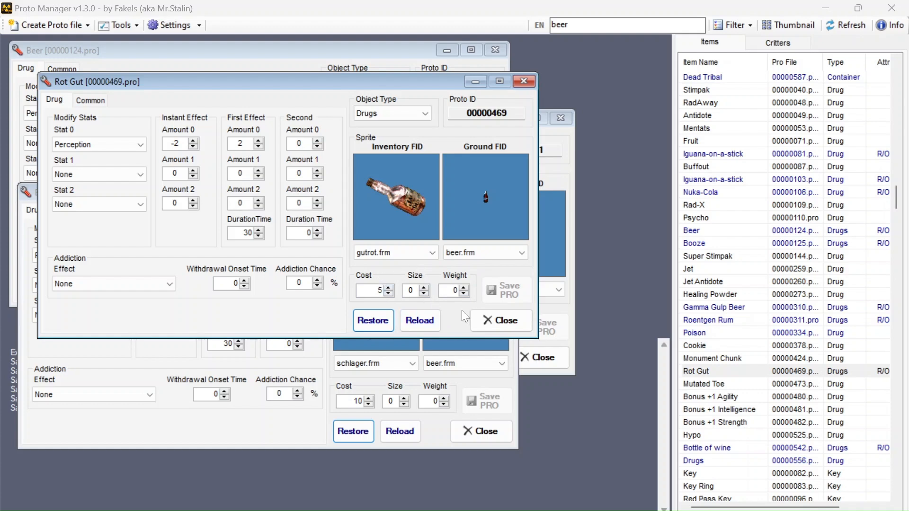
Step: Examine the weight and size values in the Rot Gut prototype
drag(378, 76, 458, 148)
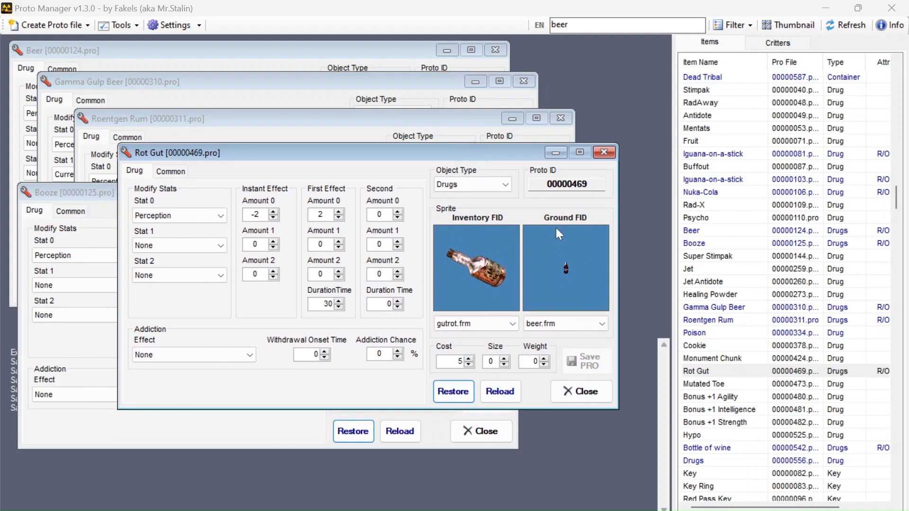
double_click(534, 362)
click(490, 361)
double_click(491, 362)
click(601, 152)
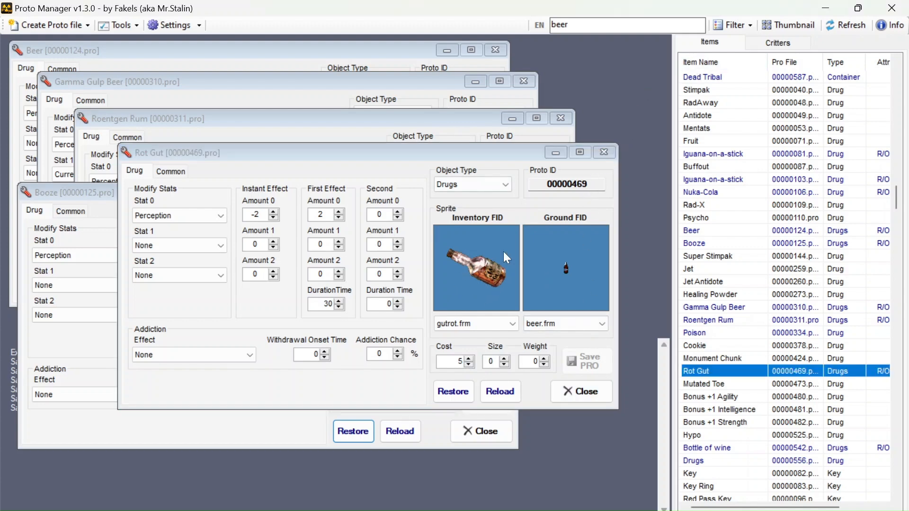
click(456, 151)
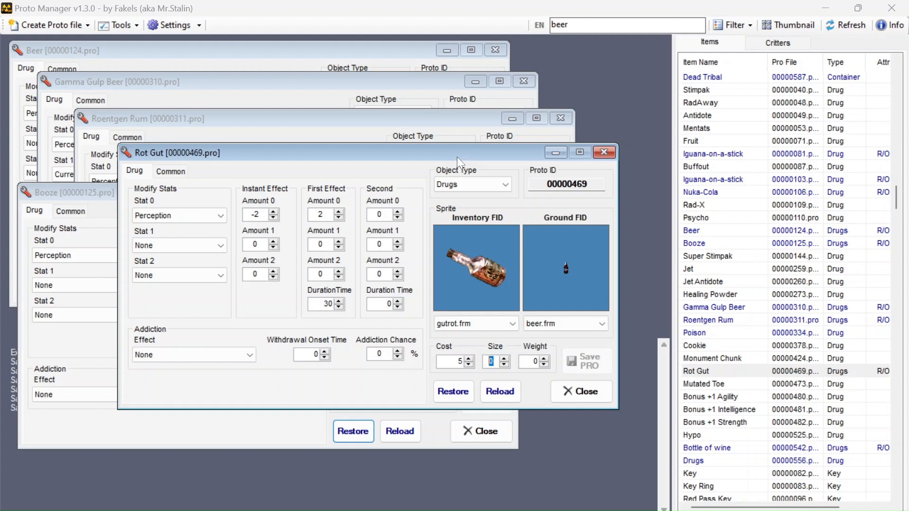
click(500, 391)
key(Tab)
key(shift+Tab)
Step: Close the open Rot Gut, Booze, Roentgen Rum, Gamma Gulp Beer and Beer prototypes
click(580, 391)
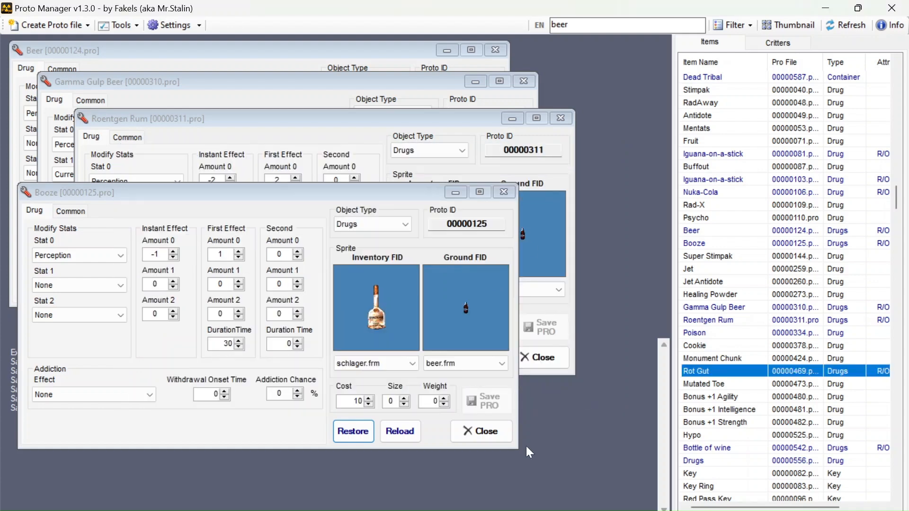
click(486, 437)
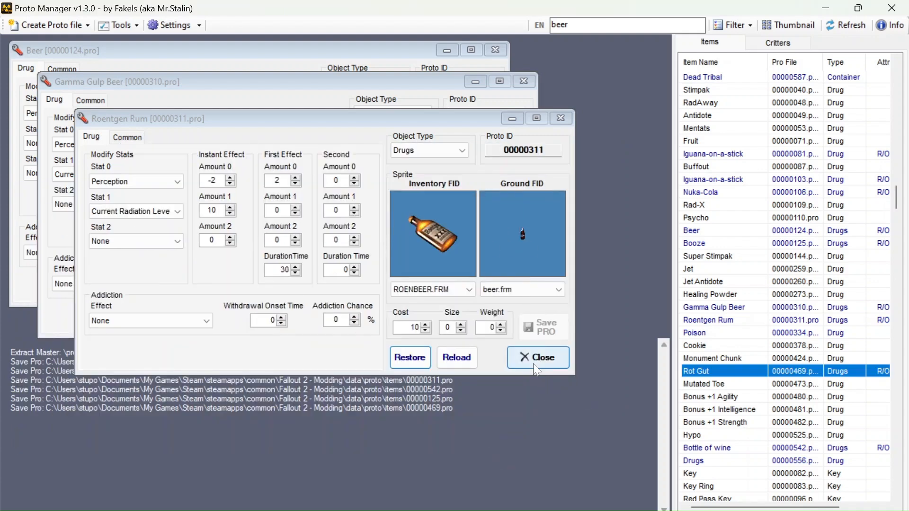
click(533, 360)
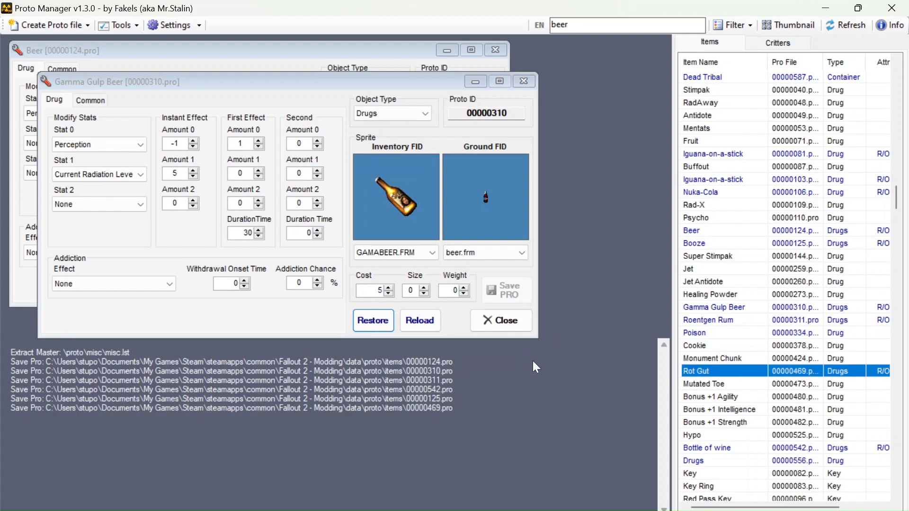
click(500, 320)
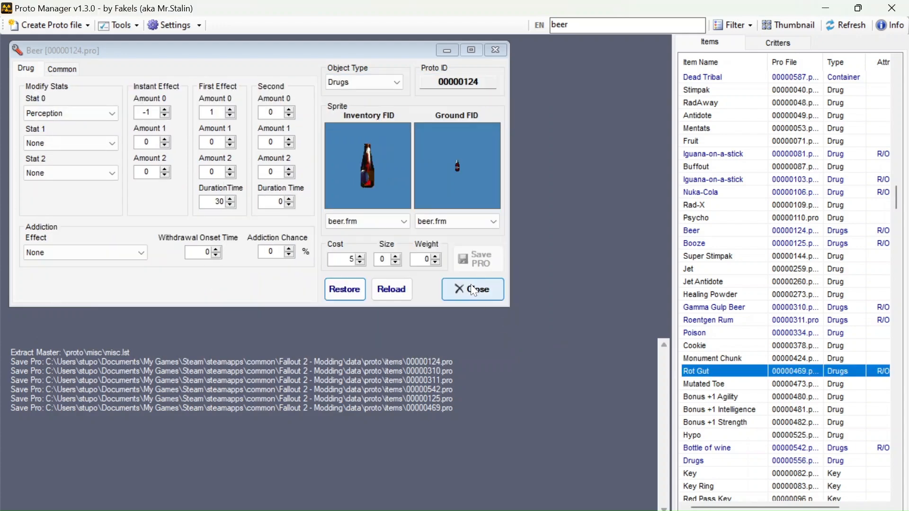
click(473, 290)
Step: Look over the drug items in the list and view the stats of the Iguana-on-a-stick prototype 00000081.pro
click(788, 472)
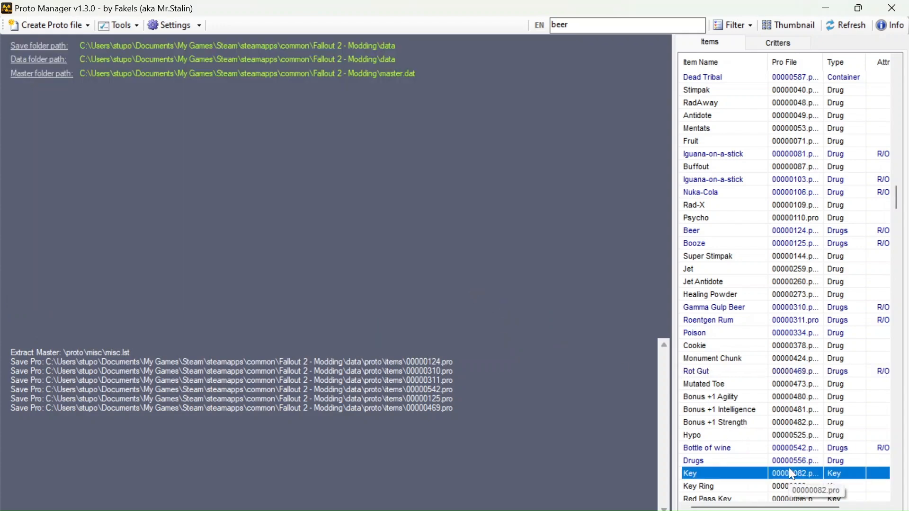
click(715, 127)
click(716, 154)
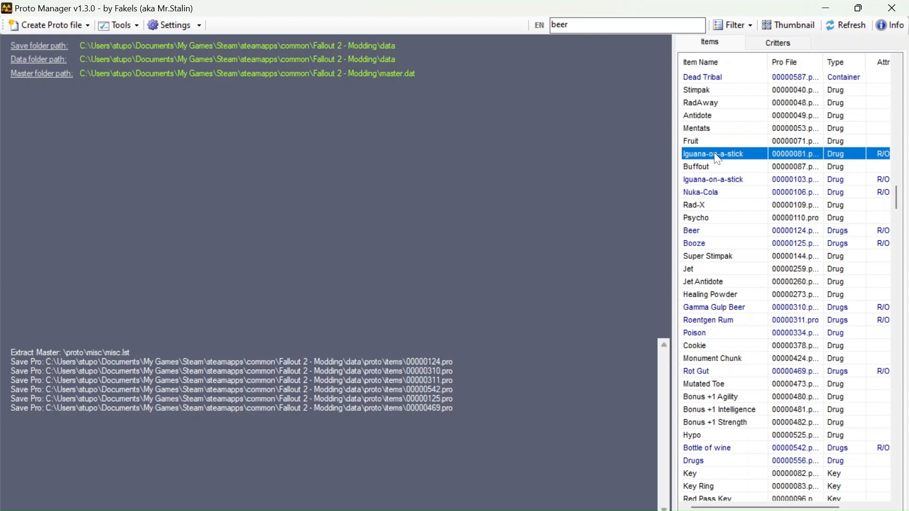
double_click(718, 156)
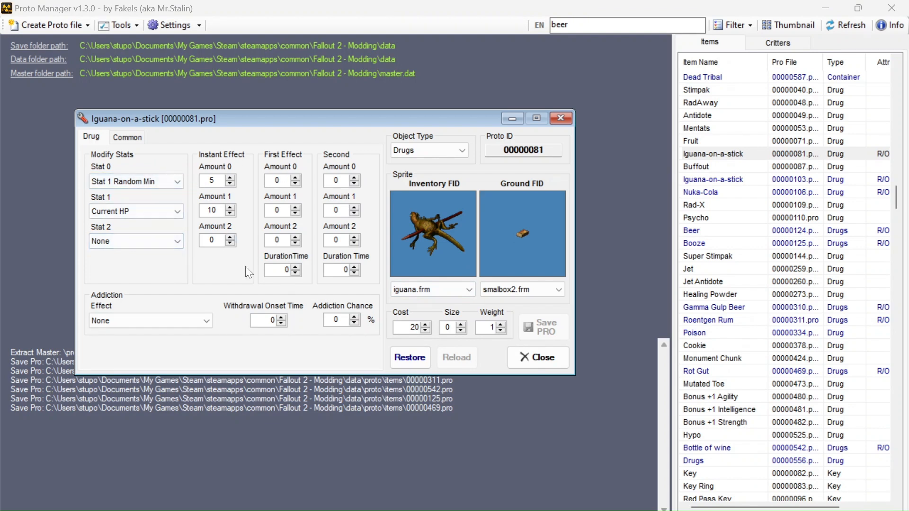
click(562, 121)
click(690, 192)
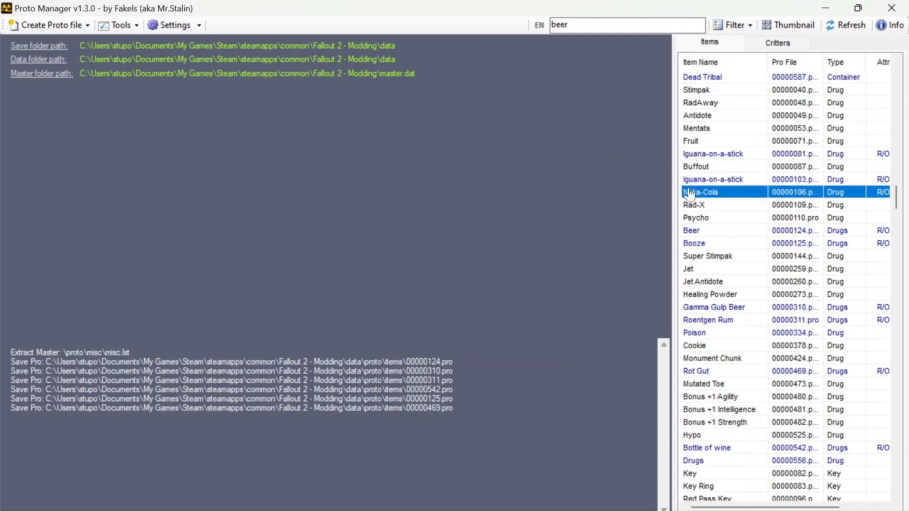
click(708, 219)
click(707, 307)
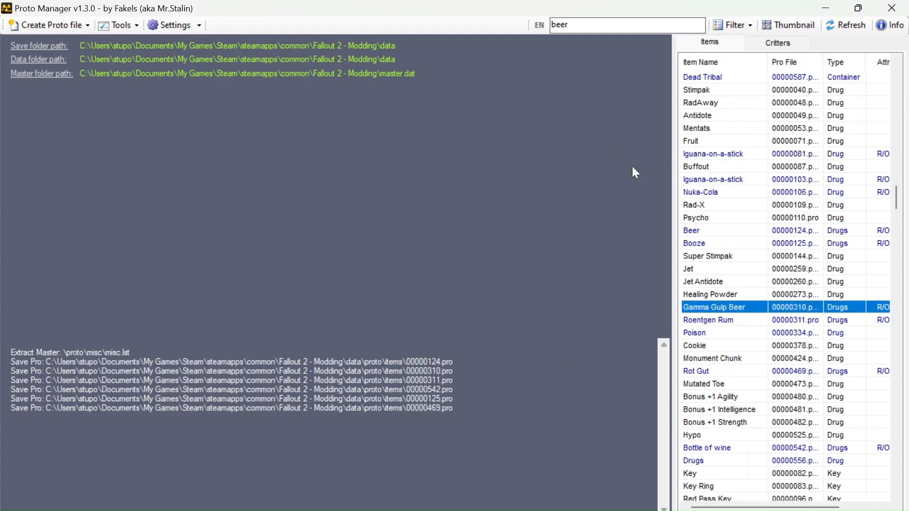
Step: Search the item list for "meat" and open the Meat Jerky prototype
click(568, 24)
drag(568, 24, 544, 27)
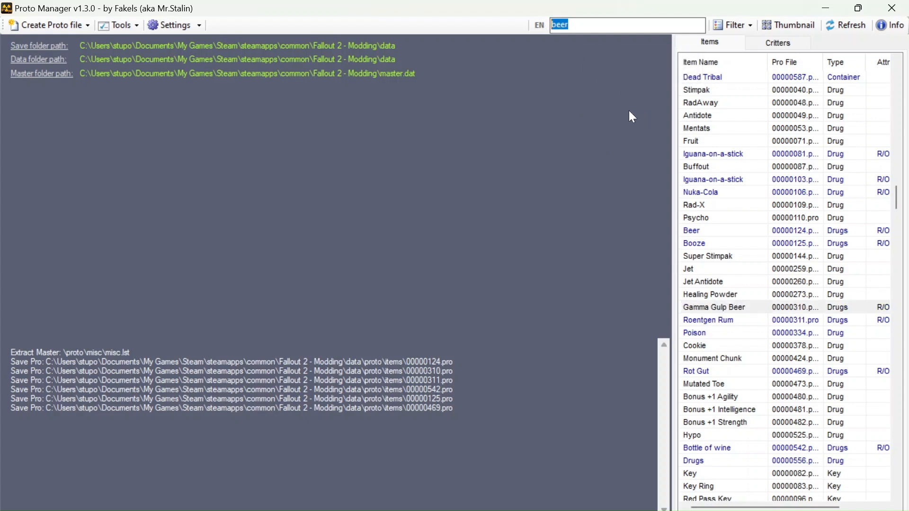
text(meat)
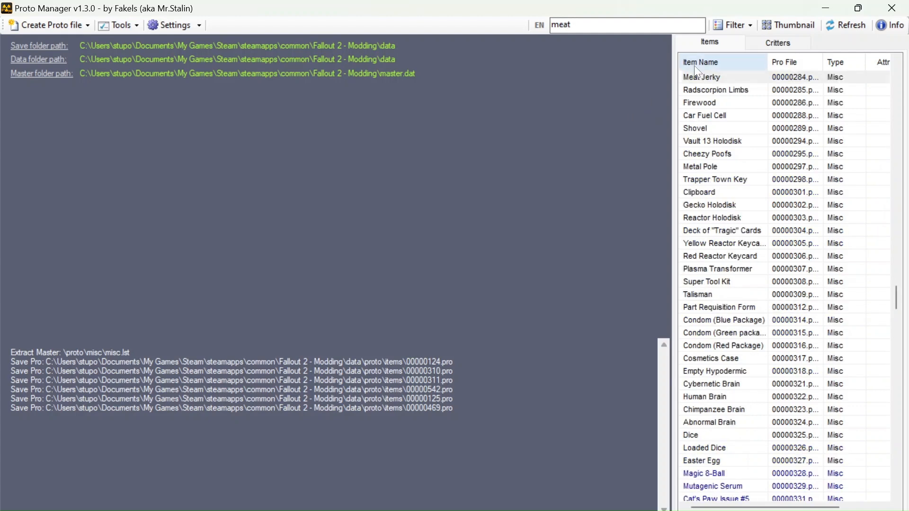
double_click(696, 78)
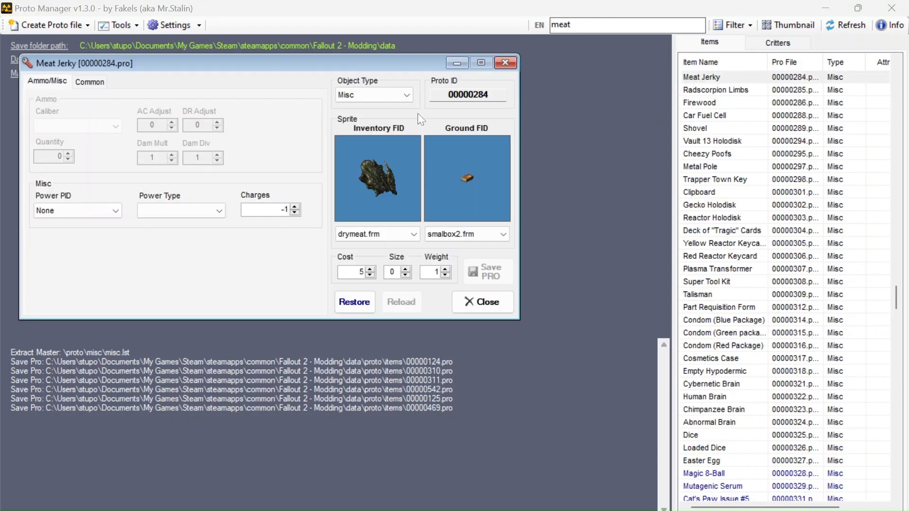
Step: Set the Meat Jerky prototype's weight to 0 and save its PRO file
drag(307, 68, 384, 72)
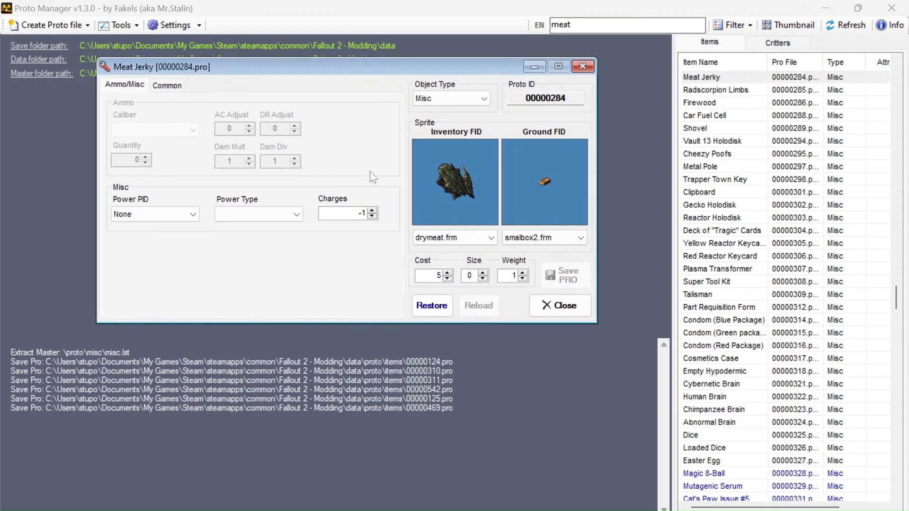
click(169, 89)
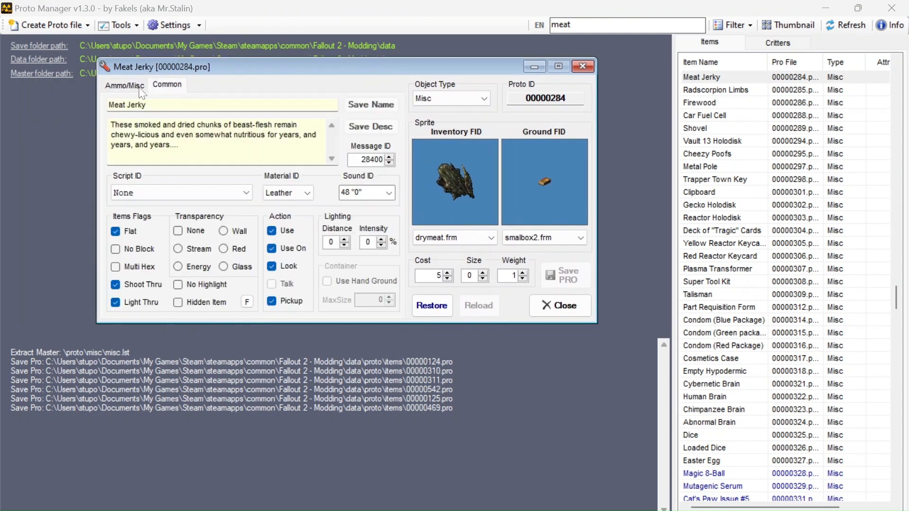
click(136, 88)
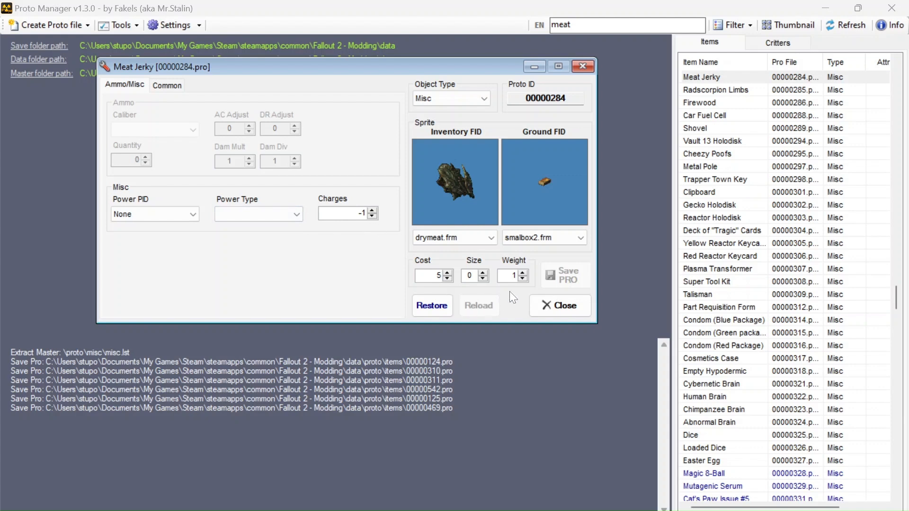
click(523, 278)
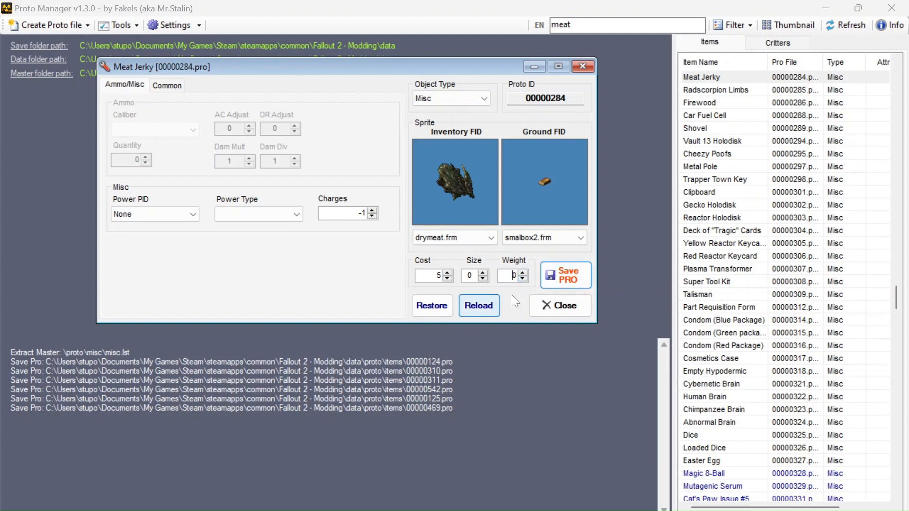
click(565, 272)
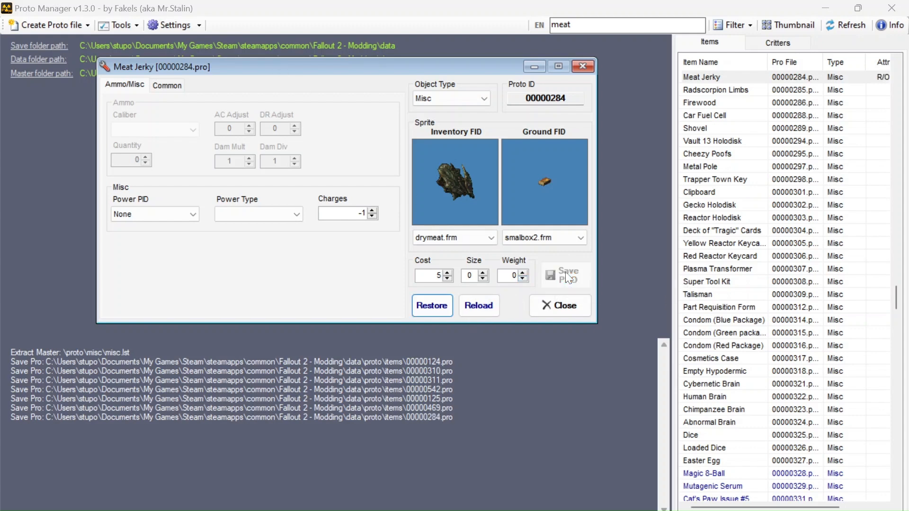
Step: Examine Meat Jerky's common properties, its misc properties and the available object types
click(168, 86)
click(126, 85)
click(483, 98)
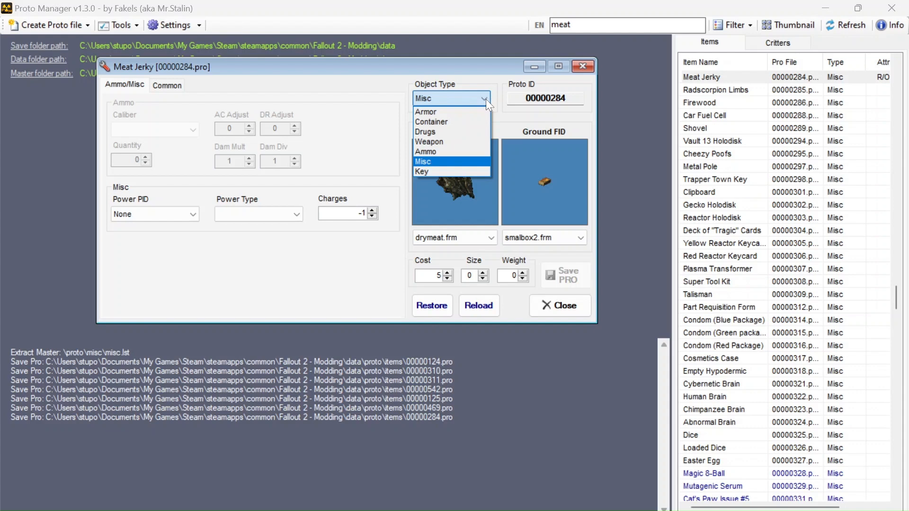
click(486, 99)
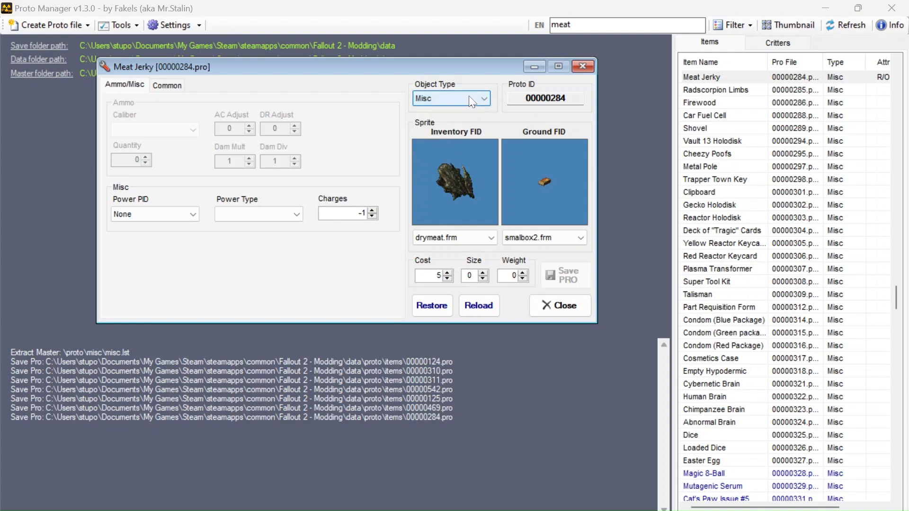
click(163, 84)
click(139, 86)
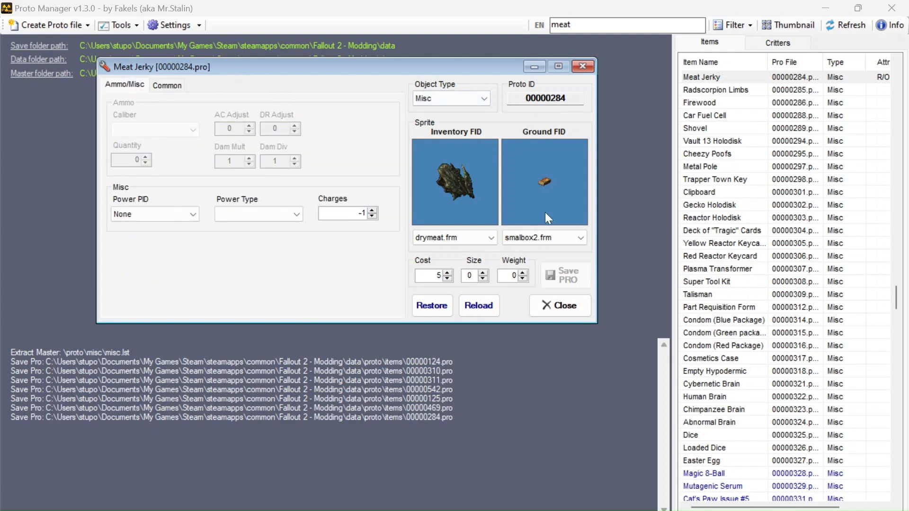
Step: Check Meat Jerky's common and misc properties once more and close its prototype window
click(167, 87)
click(127, 87)
click(559, 305)
click(704, 180)
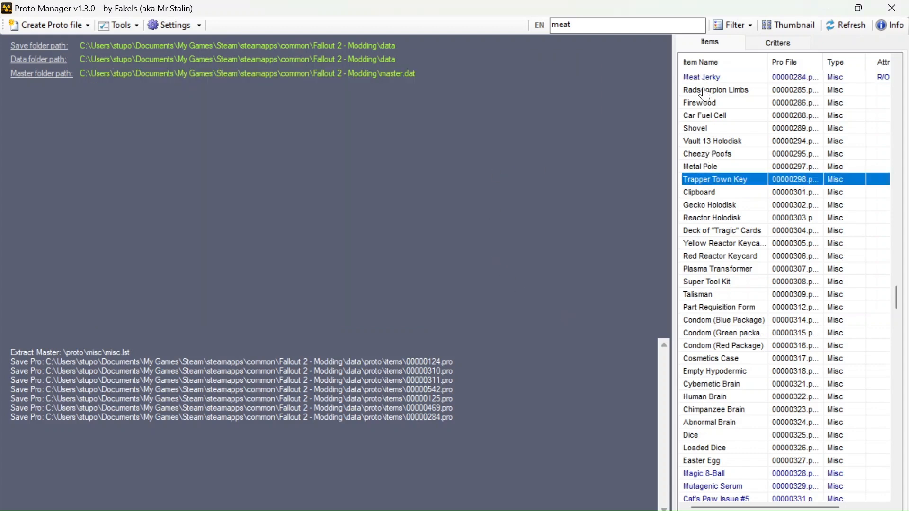
click(703, 78)
click(704, 192)
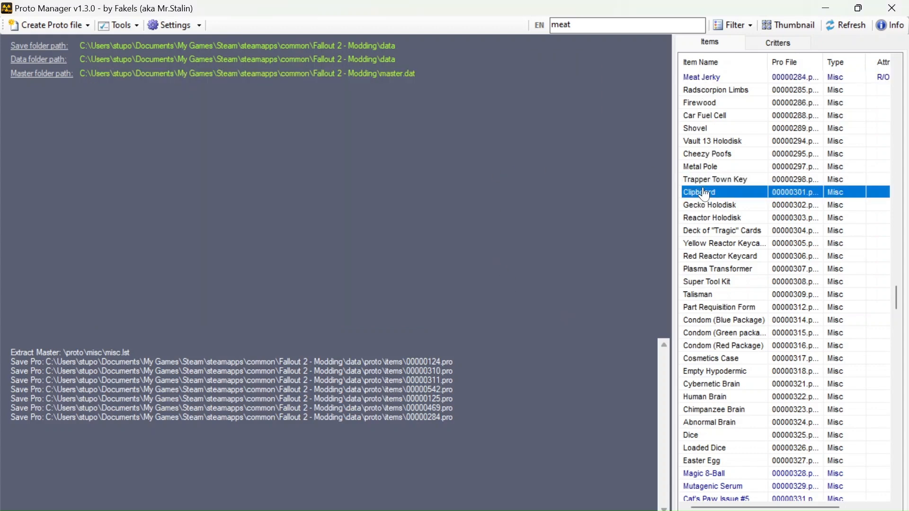
click(701, 92)
click(698, 79)
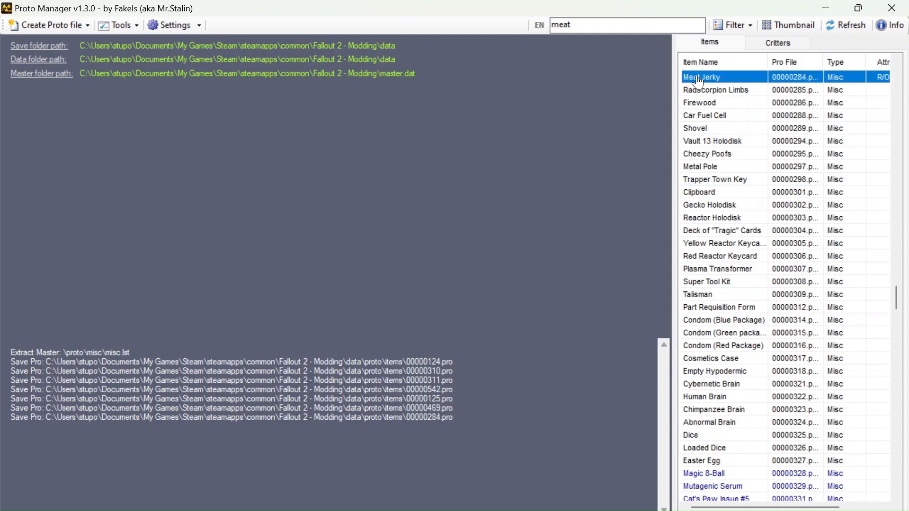
click(744, 309)
click(731, 104)
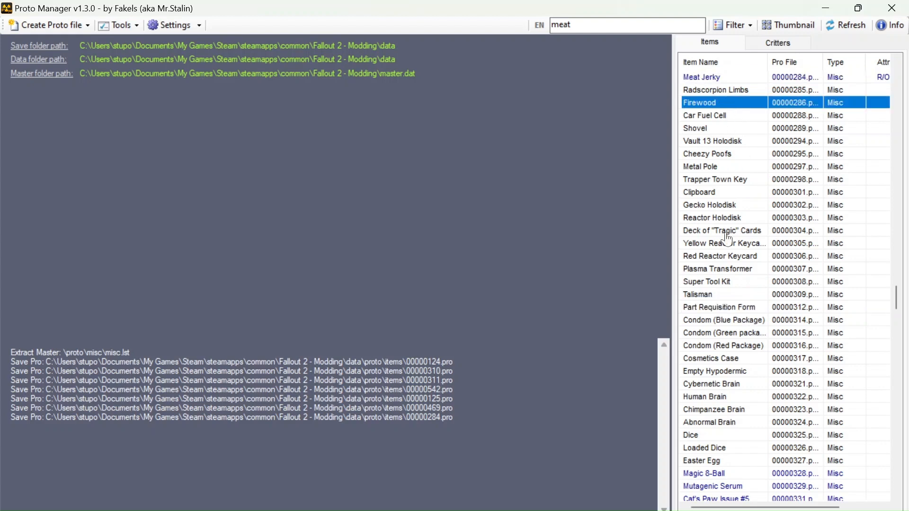
click(711, 322)
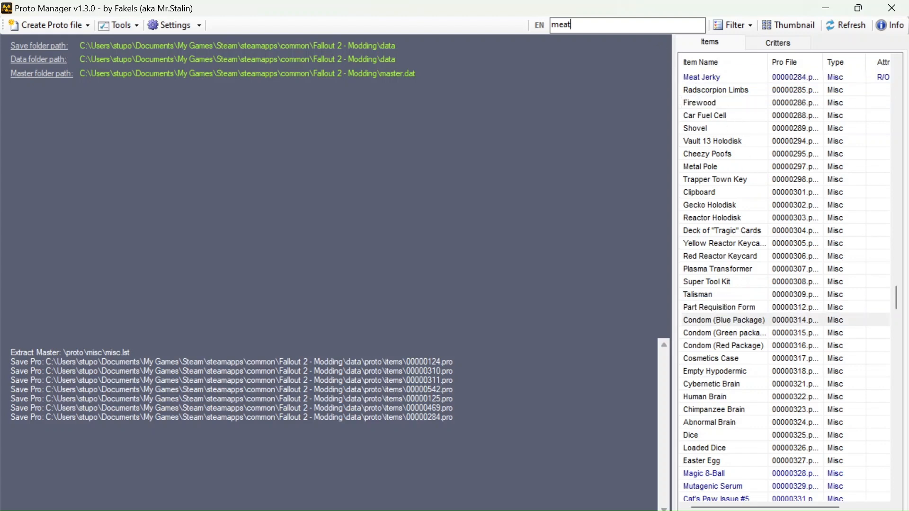
Step: Search the item list for "dog food", view the Dog Food prototype's properties and close it
double_click(611, 26)
text(dog)
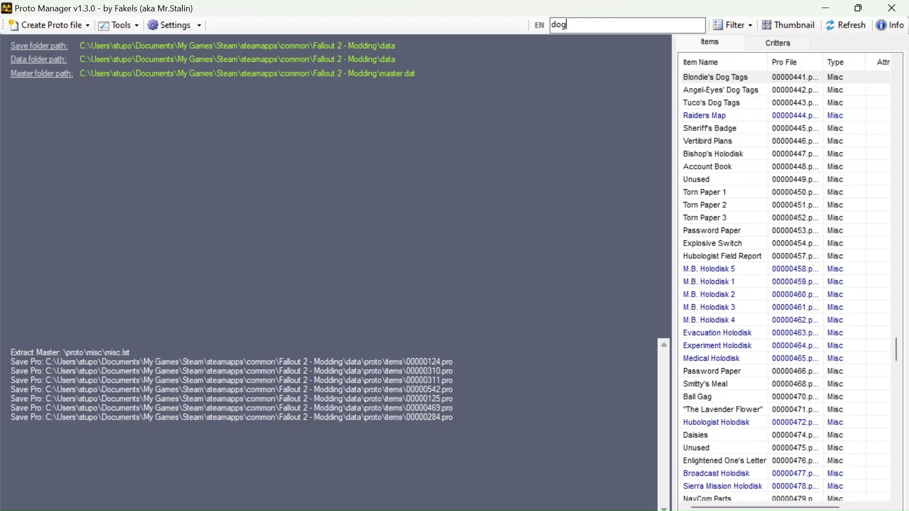
text( food)
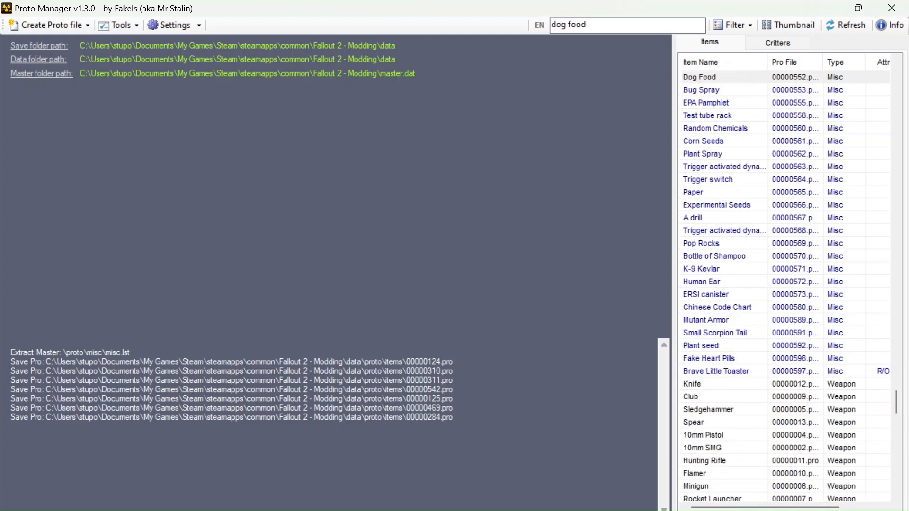
double_click(722, 78)
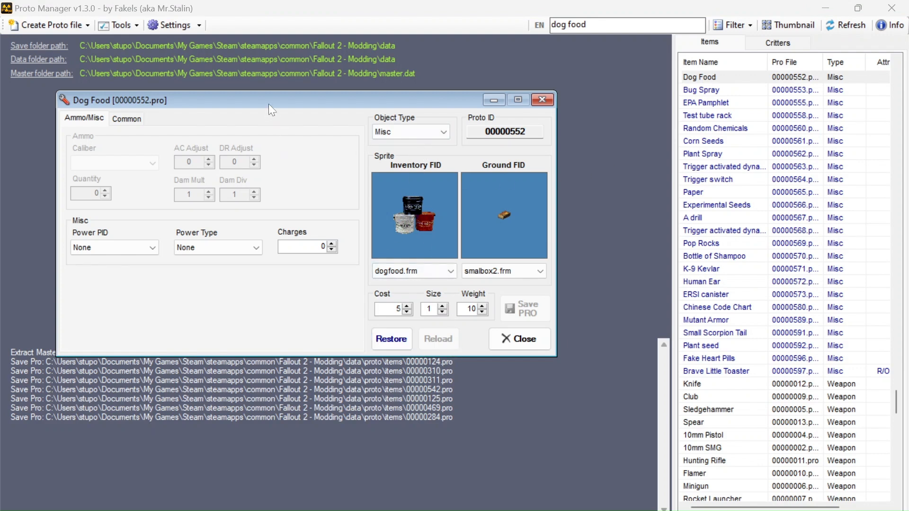
drag(268, 103, 333, 55)
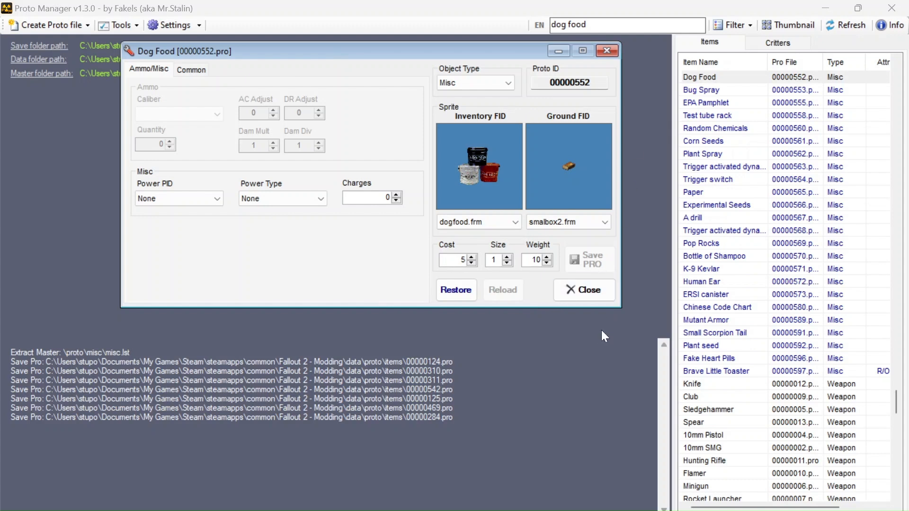
click(571, 295)
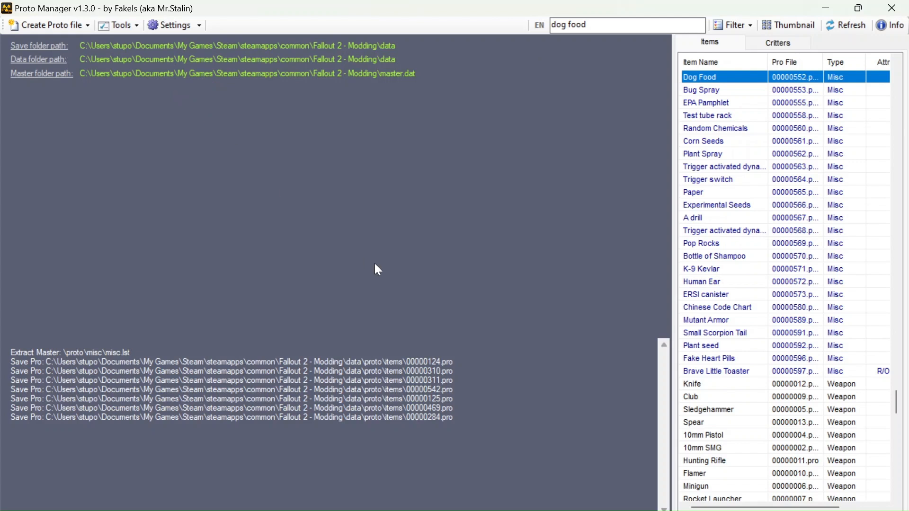
Step: Look over the proto creation options and the game config file location in the configuration settings
click(88, 27)
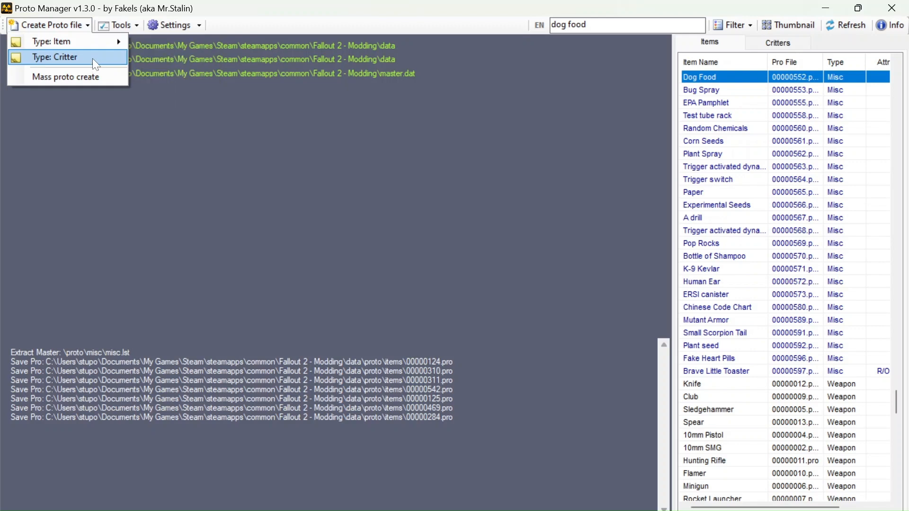
mouse_move(93, 41)
click(115, 24)
click(136, 27)
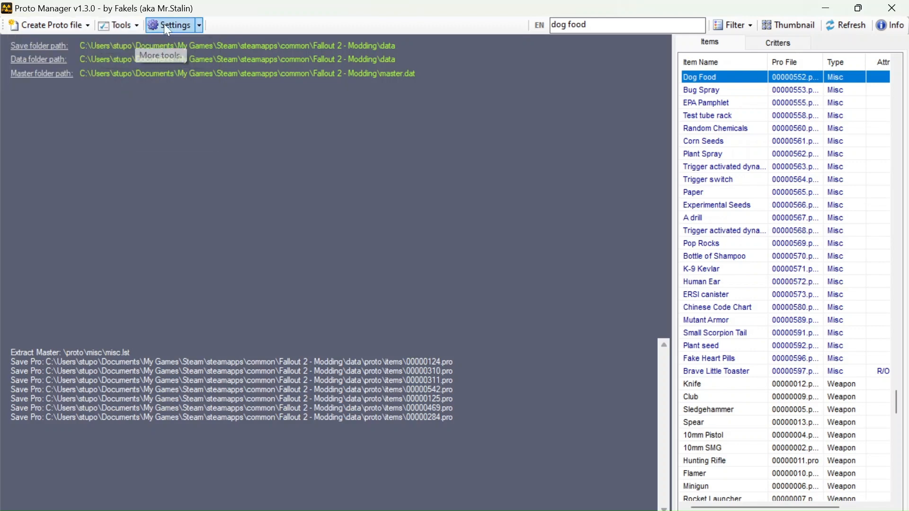
click(177, 21)
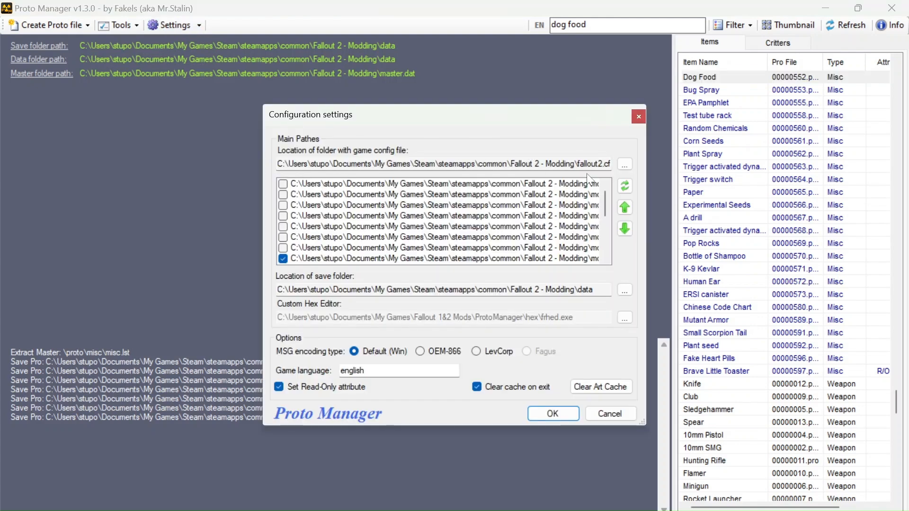
drag(578, 164, 498, 163)
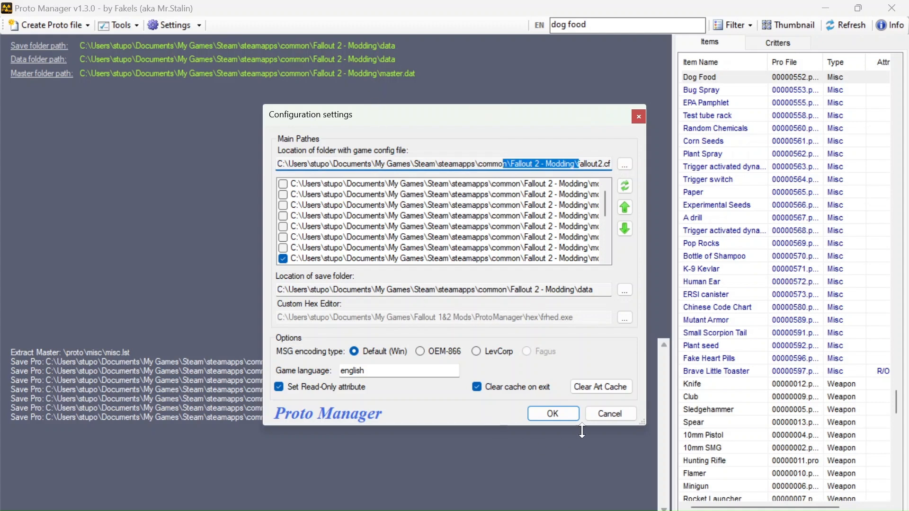
click(553, 414)
click(787, 346)
click(786, 206)
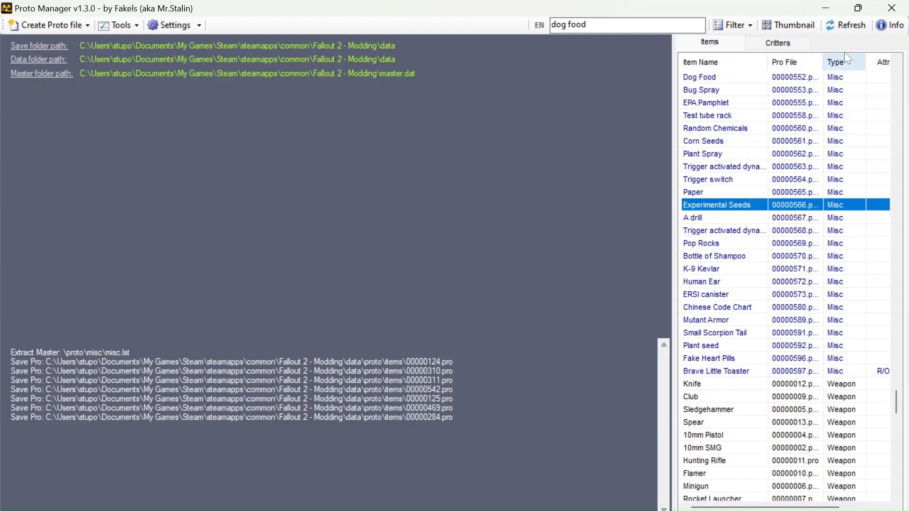
Step: Switch to File Explorer and select 00000125.pro in the Fallout 2 - Modding data\proto\items folder
click(829, 10)
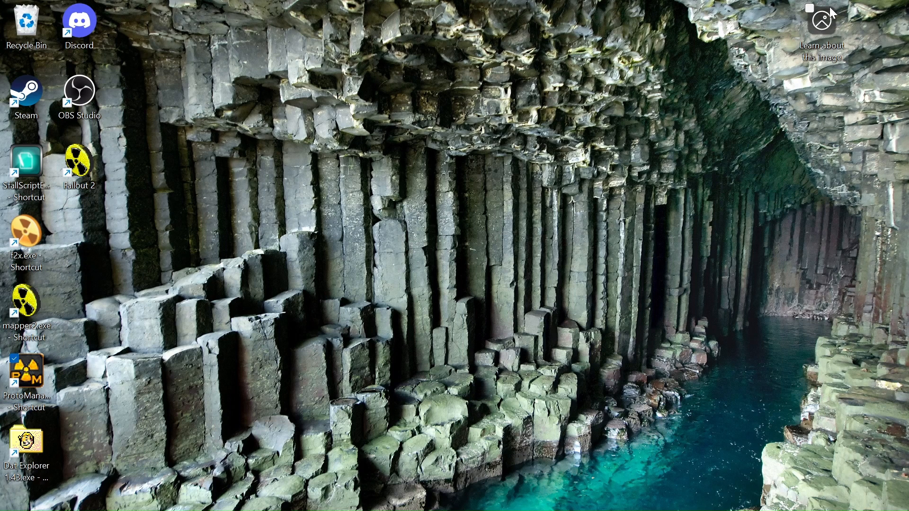
key(alt+Tab)
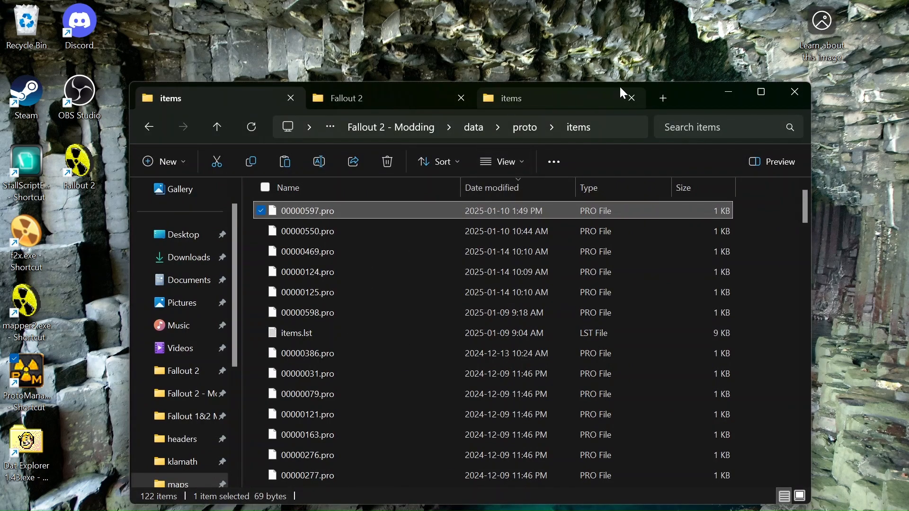
drag(686, 97, 687, 75)
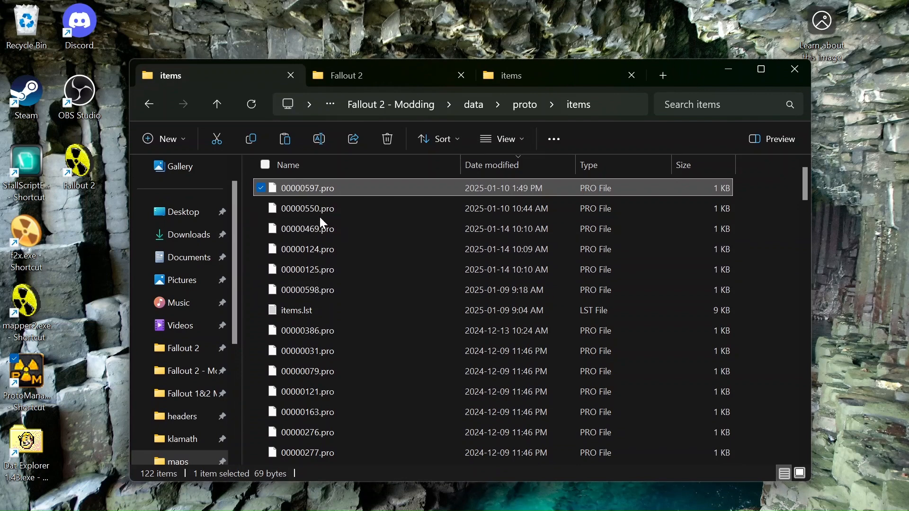
click(310, 268)
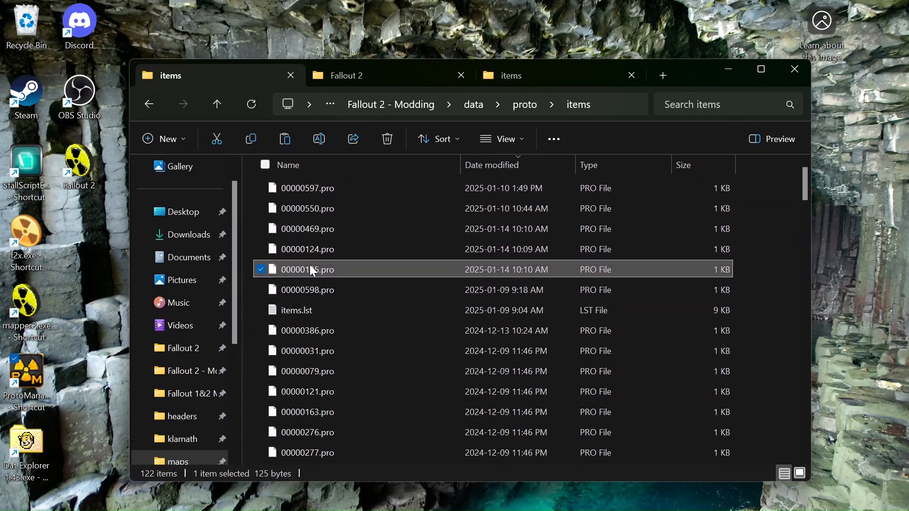
Step: Open items.lst and examine the PRO entries at its end, highlighting the 00000597.pro line
double_click(296, 311)
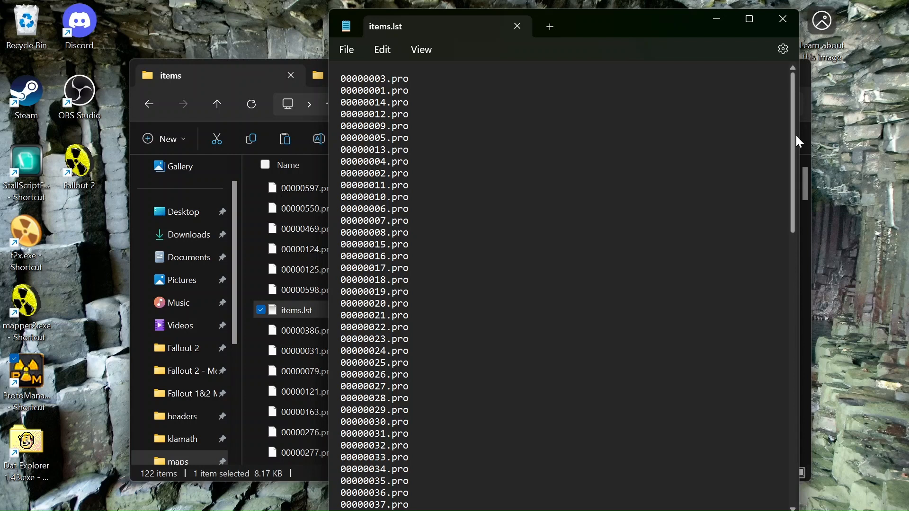
drag(793, 130, 793, 492)
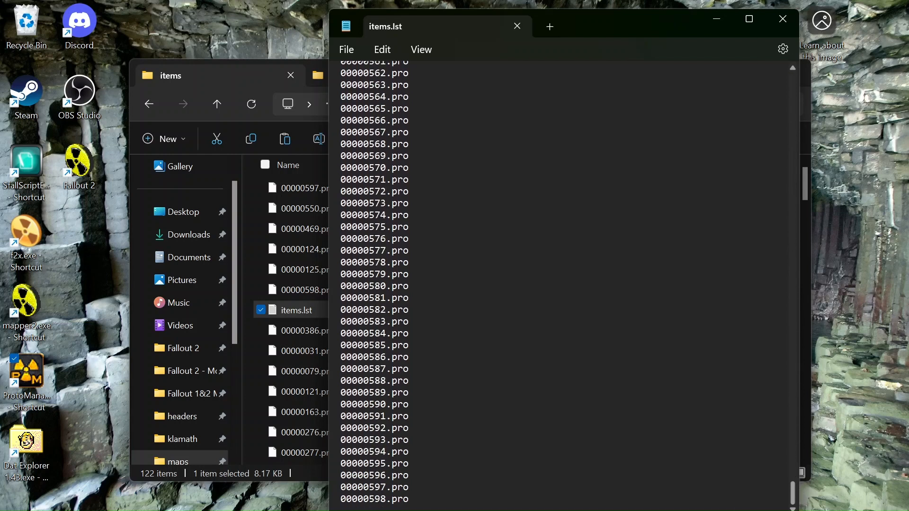
mouse_move(548, 509)
drag(412, 502, 367, 96)
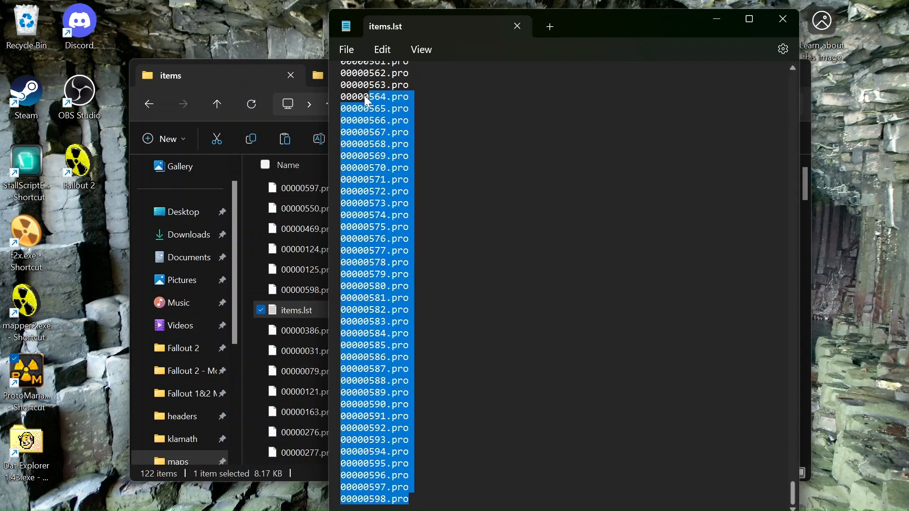
click(414, 96)
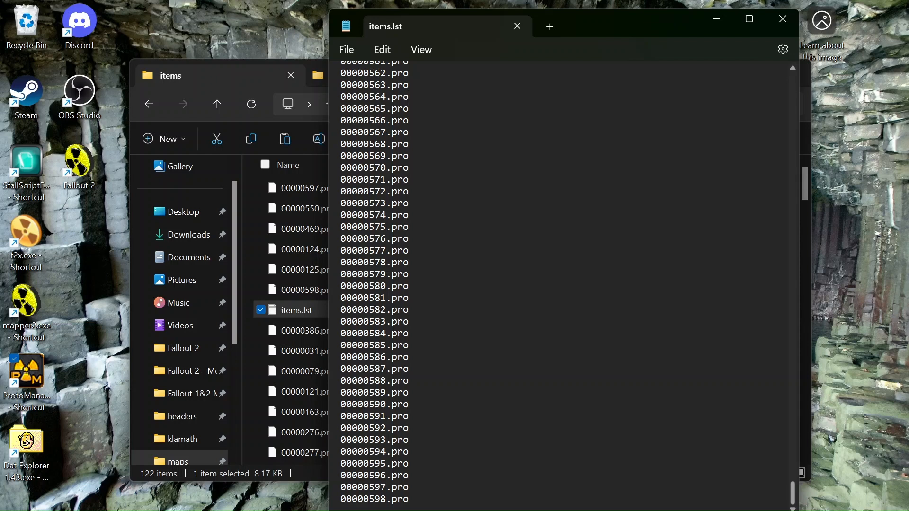
key(ctrl+End)
key(shift+Home)
drag(409, 487, 337, 491)
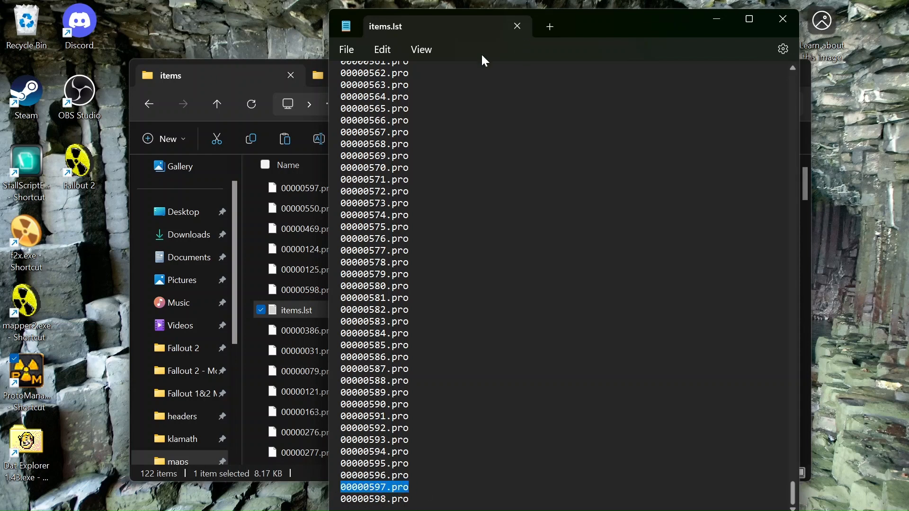
Step: Copy 00000597.pro, 00000550.pro, 00000469.pro, 00000124.pro and 00000125.pro from the Fallout 2 - Modding items folder
click(231, 69)
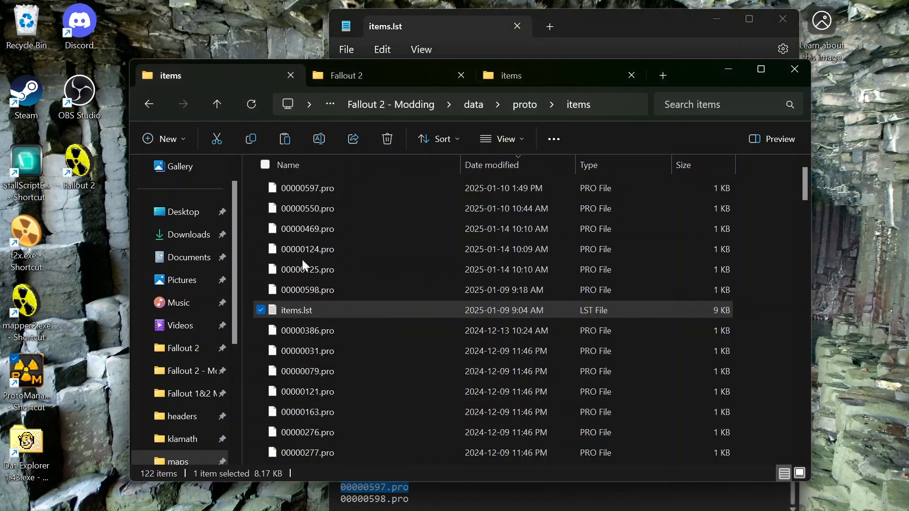
click(328, 267)
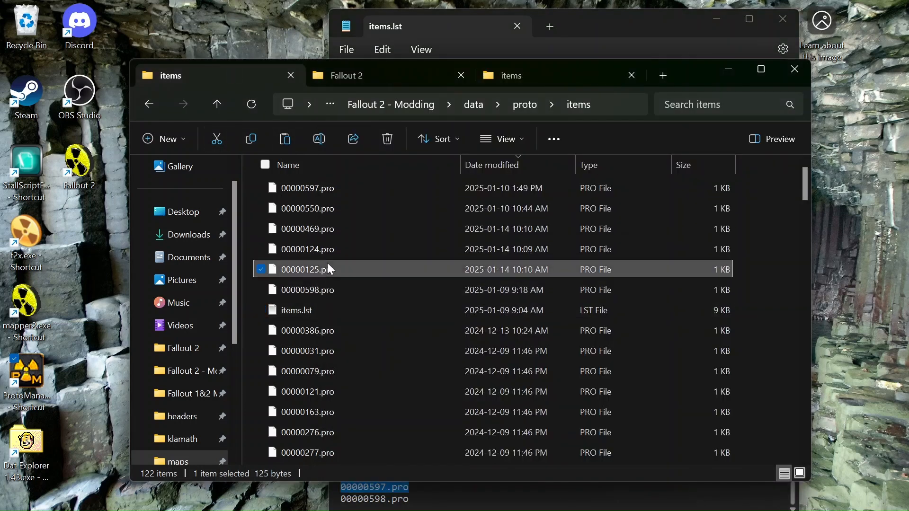
shift+click(325, 191)
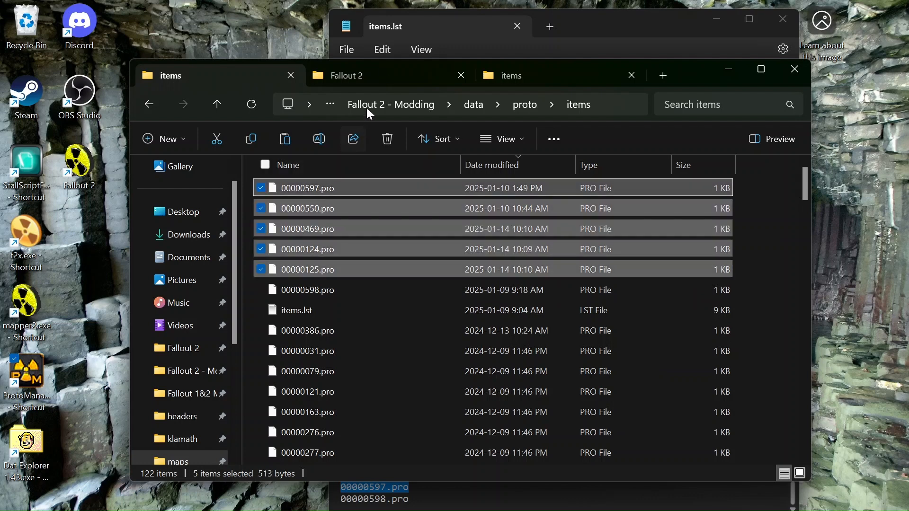
Step: Paste the copied PRO files into Fallout 2's mods\mymod.dat\proto\items folder, replacing the existing 00000597.pro
click(383, 73)
double_click(298, 308)
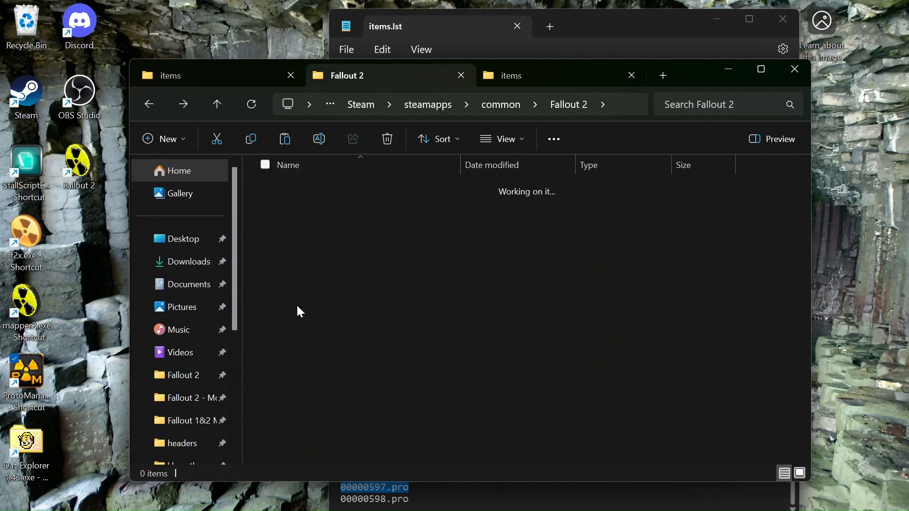
double_click(301, 228)
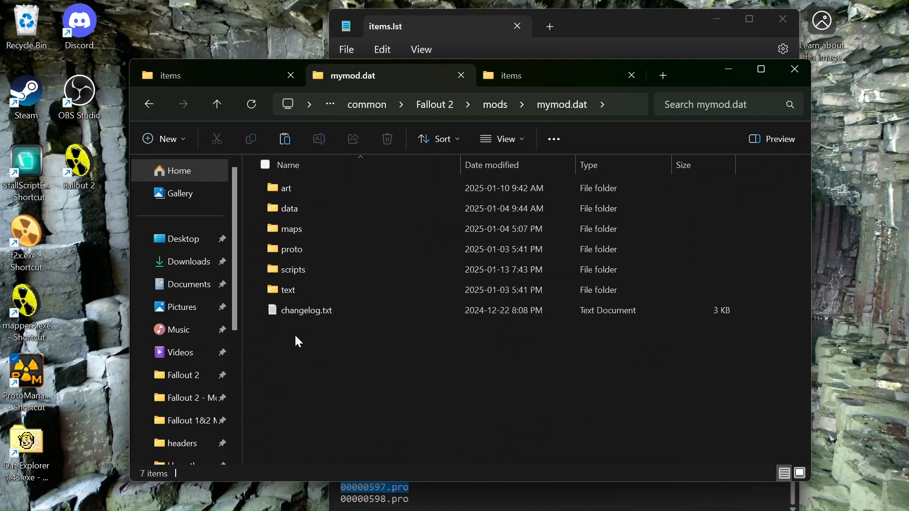
double_click(293, 252)
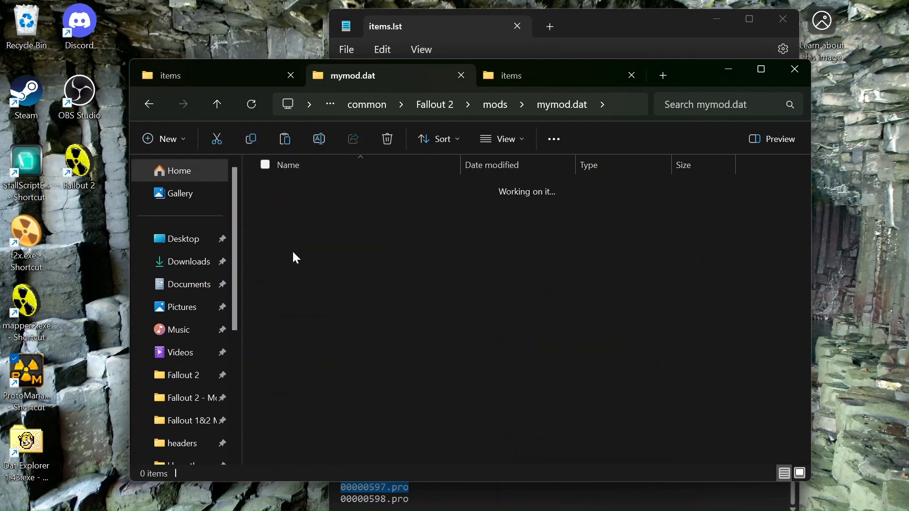
double_click(283, 189)
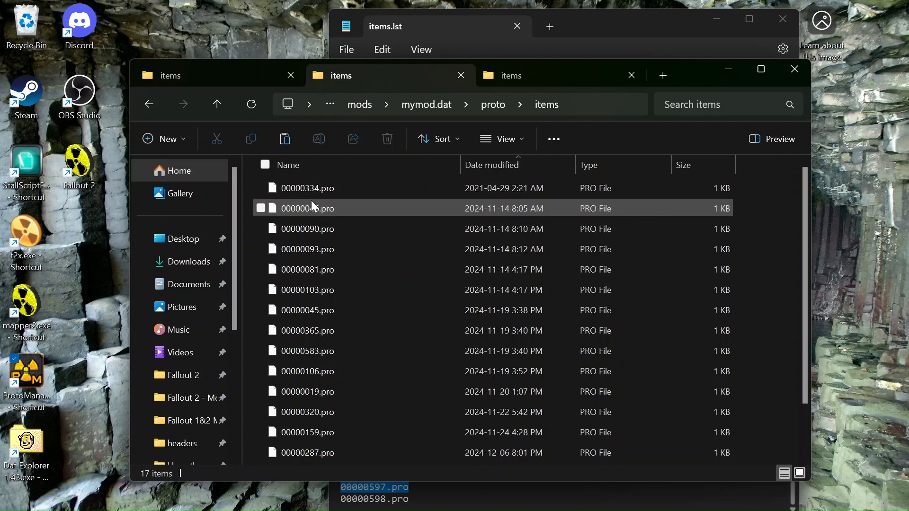
key(ctrl+v)
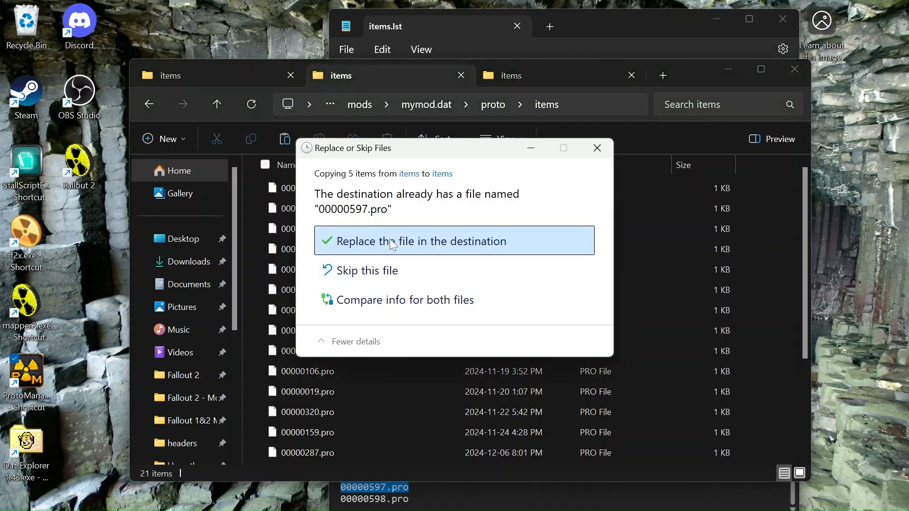
click(391, 241)
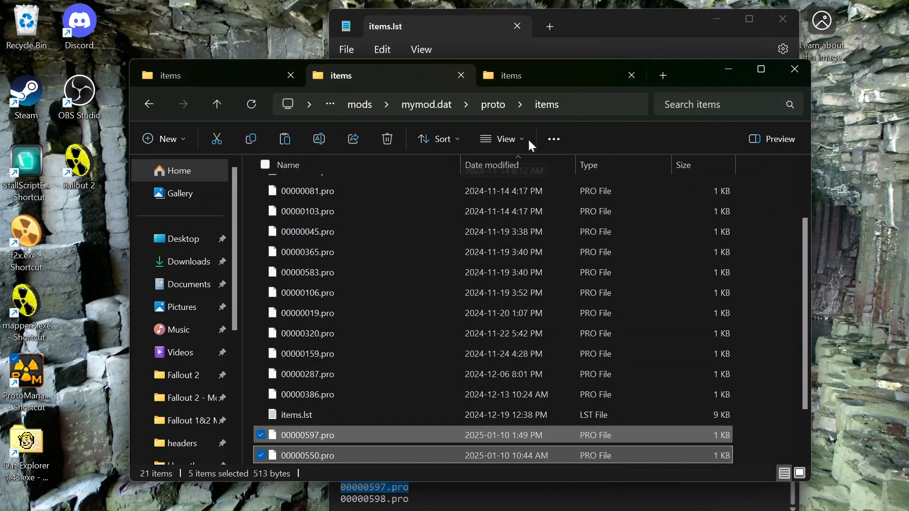
Step: Paste the same five PRO files into the my mods\mymod.dat\proto\items folder, replacing the duplicates
click(552, 71)
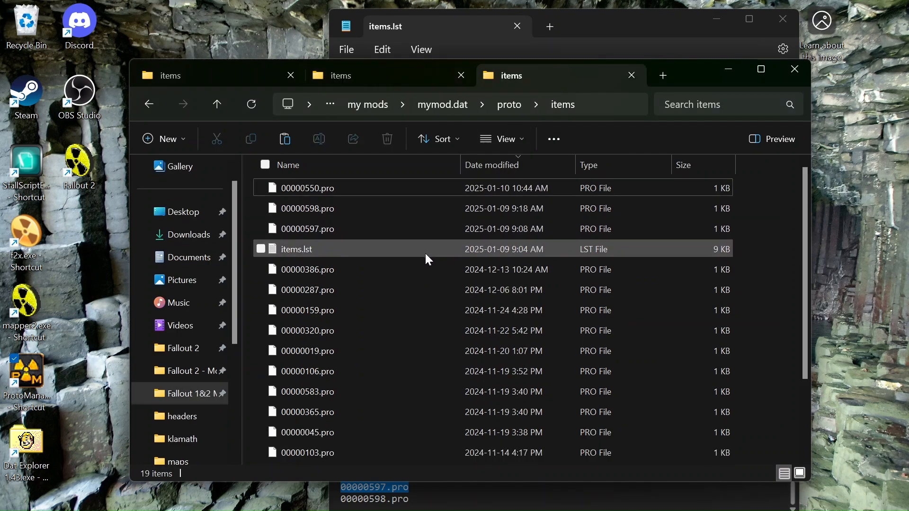
key(ctrl+v)
click(427, 232)
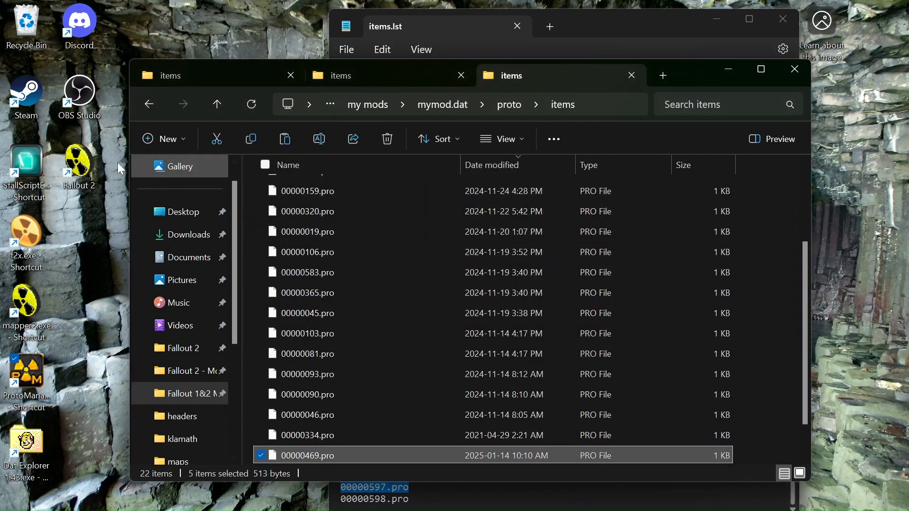
Step: Browse the Fallout 2 - Modding folder to data\art\inven and look through its FRM files
click(182, 70)
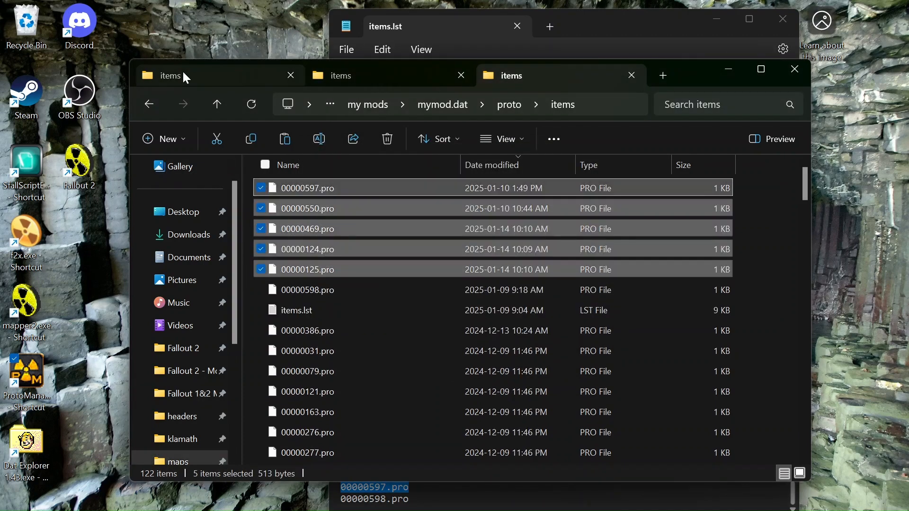
click(149, 105)
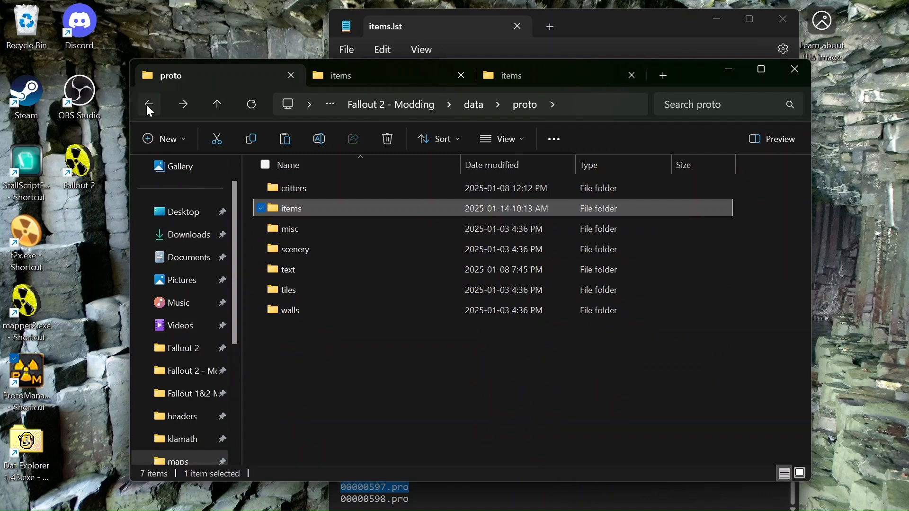
click(148, 106)
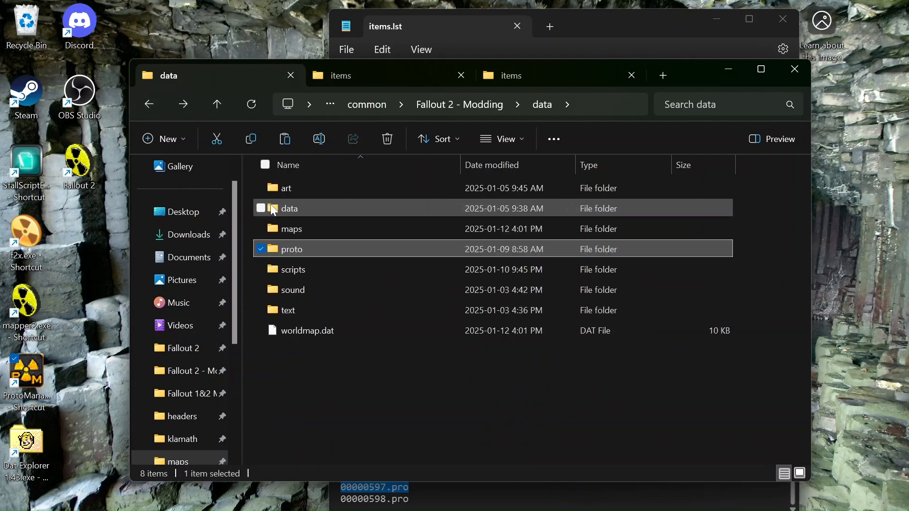
double_click(280, 188)
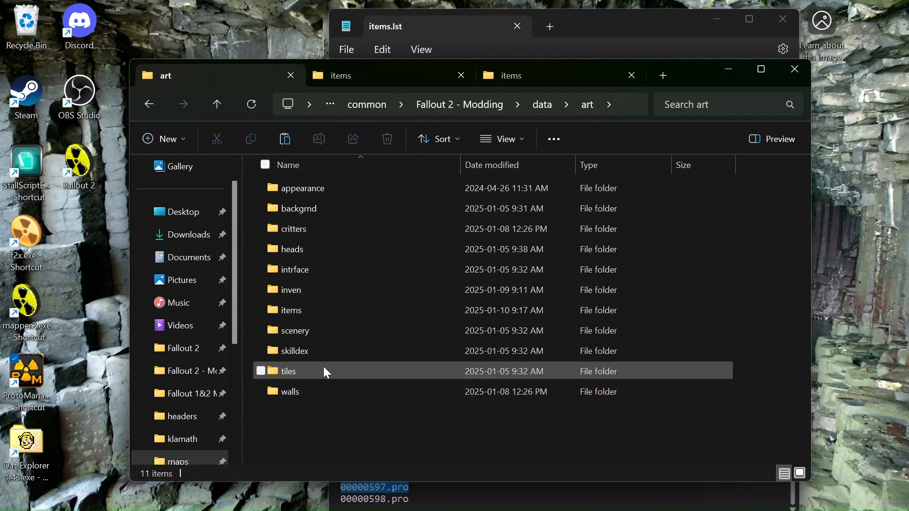
double_click(297, 293)
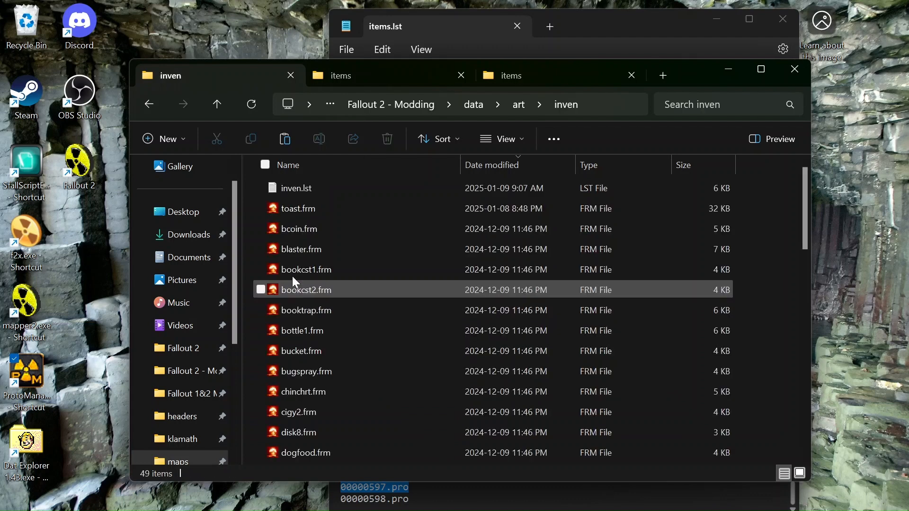
scroll(297, 408, down, 8)
scroll(298, 408, up, 8)
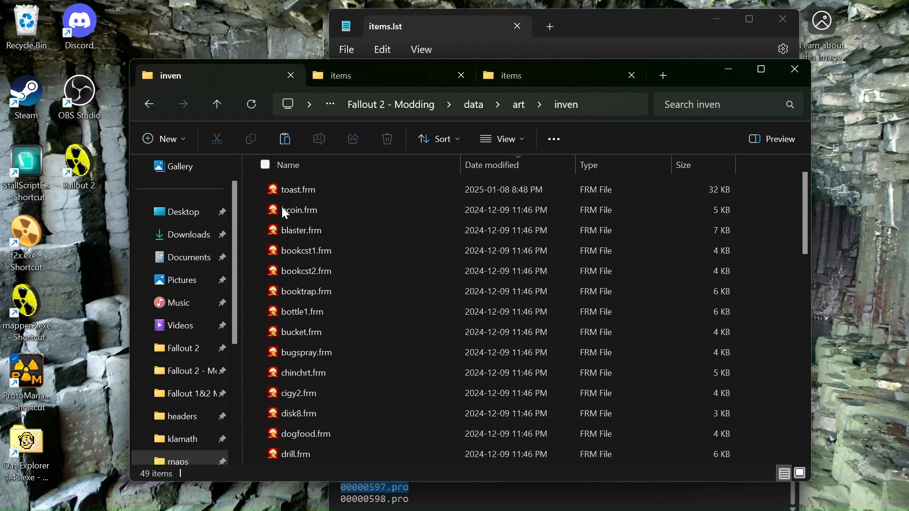
scroll(283, 218, up, 1)
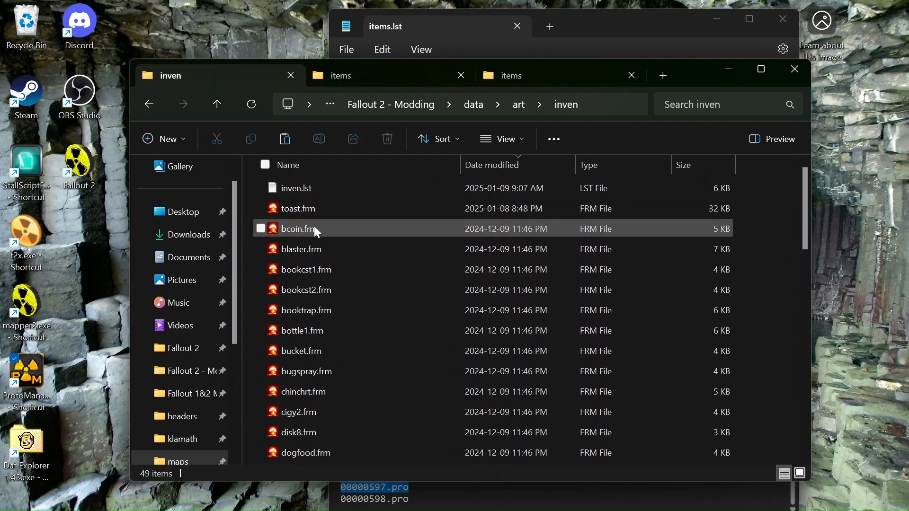
Step: Open inven.lst, examine the FRM entries at its end, and close both inven.lst and items.lst
double_click(301, 193)
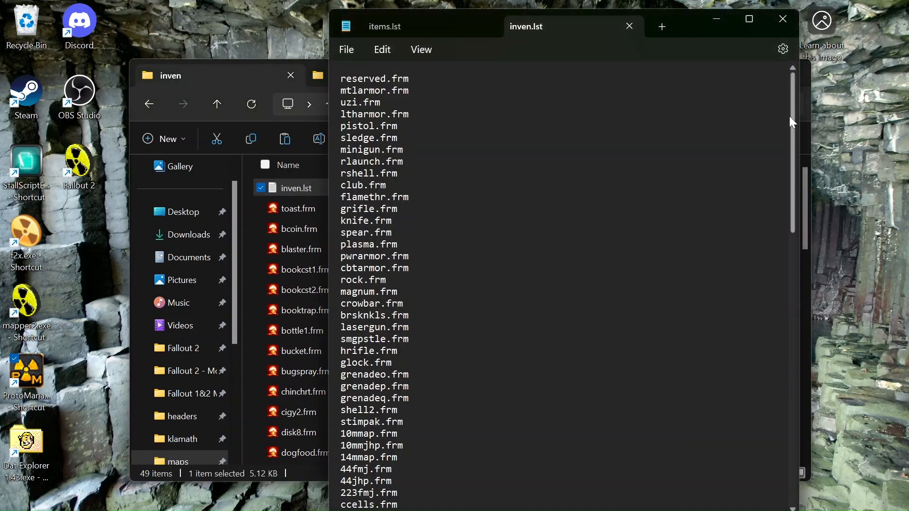
drag(791, 105, 792, 510)
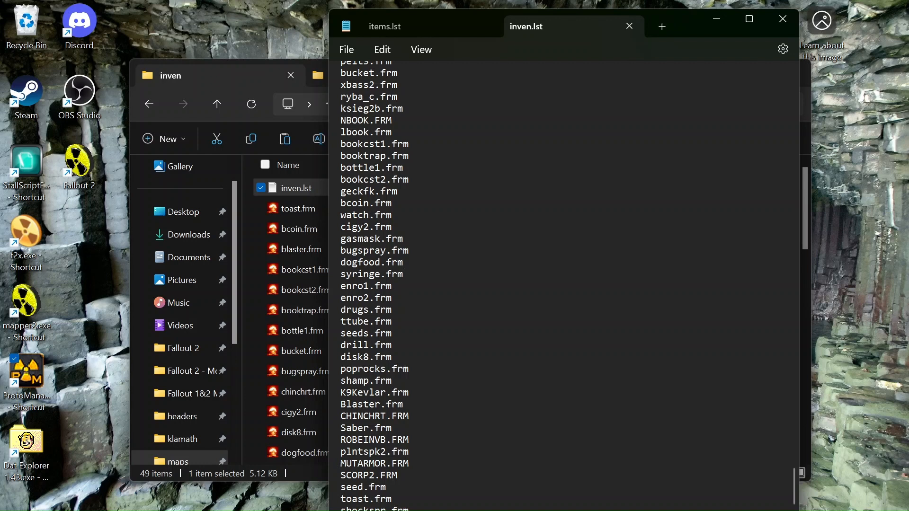
click(424, 502)
mouse_move(548, 510)
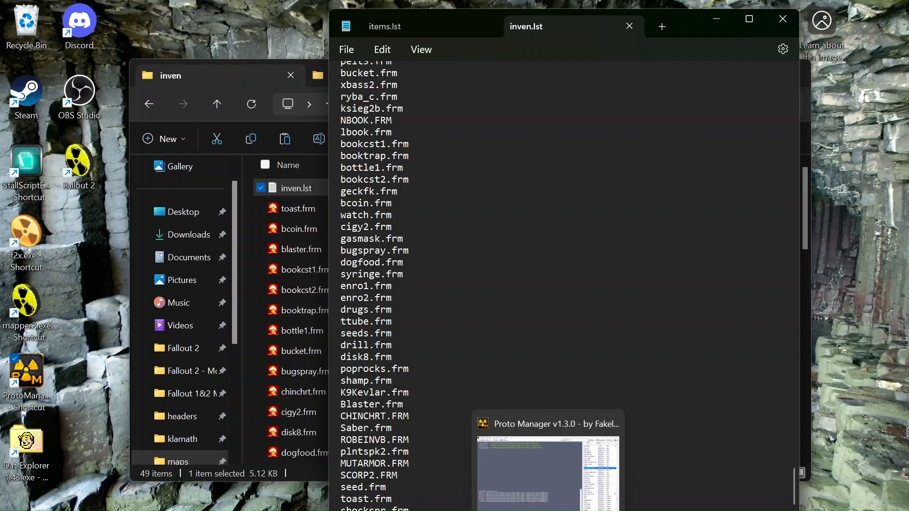
click(630, 26)
click(517, 23)
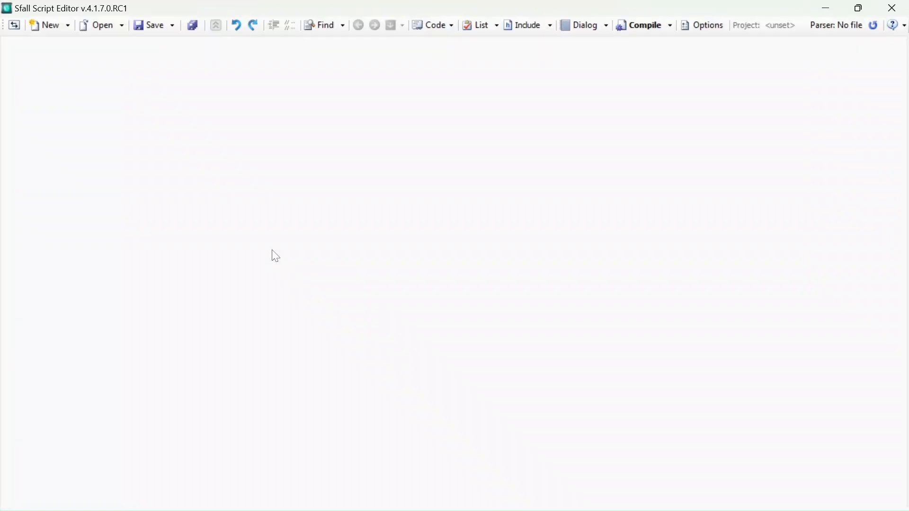
Step: In Sfall Script Editor, open the script ecdogmet.ssl from the data\scripts\rndenctr folder
click(114, 27)
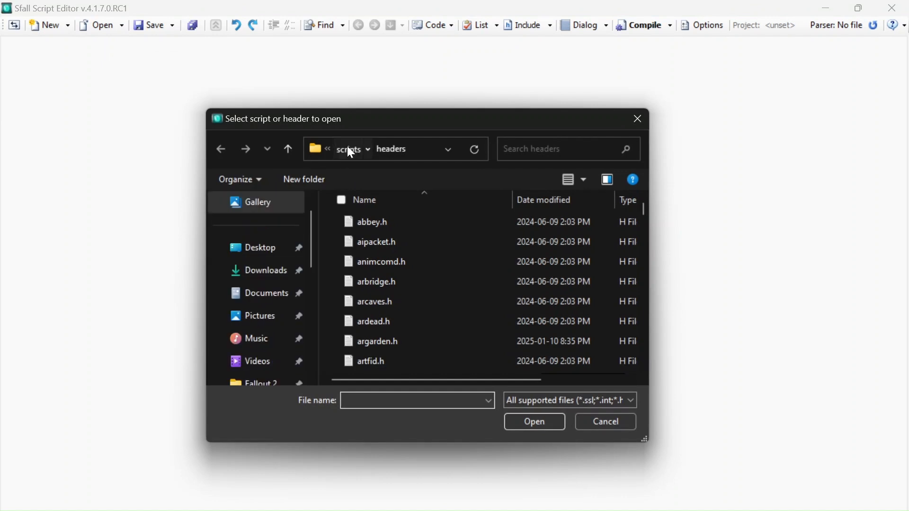
click(348, 149)
scroll(398, 330, down, 3)
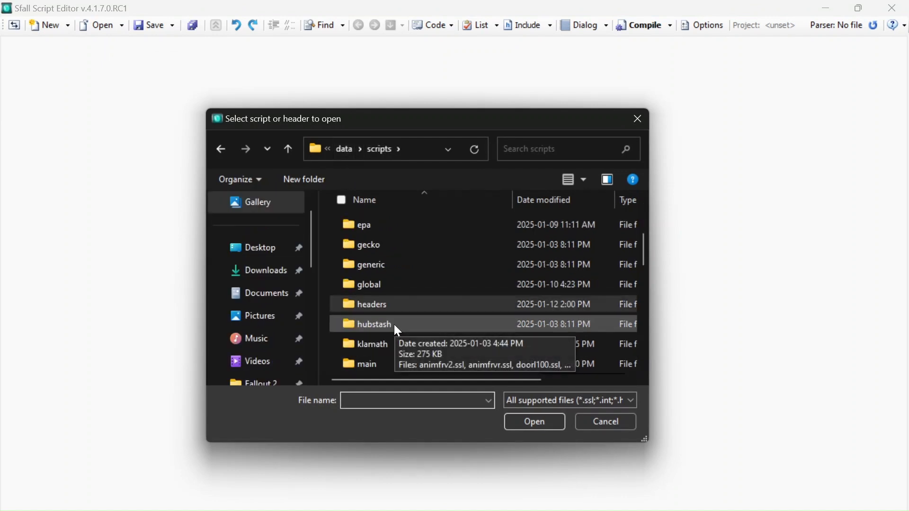
scroll(397, 330, down, 1)
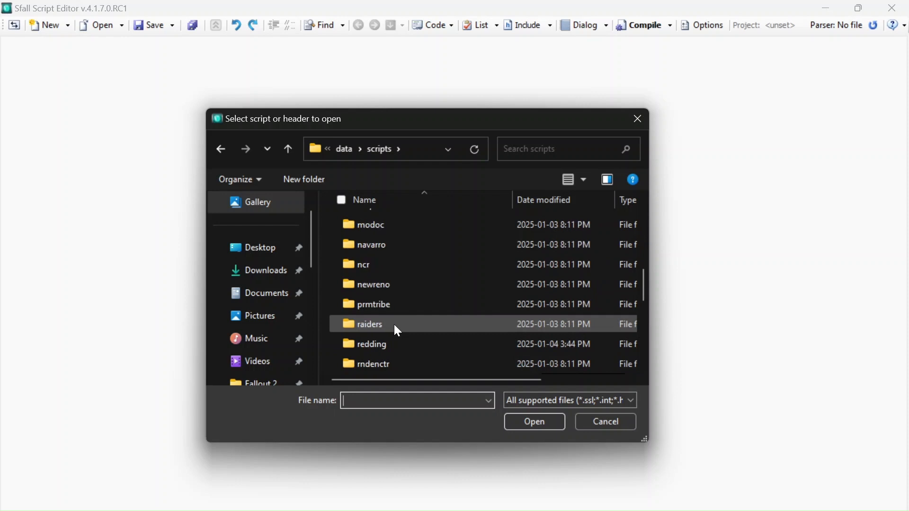
double_click(365, 366)
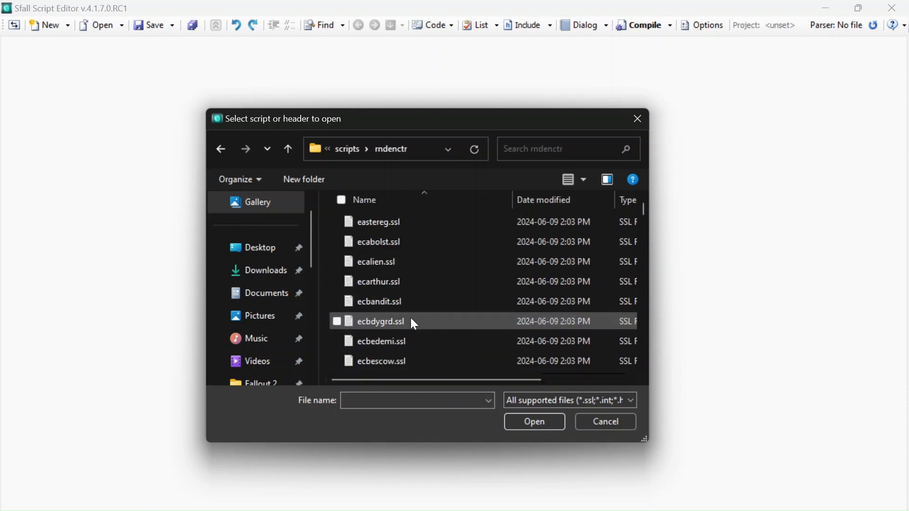
scroll(413, 322, down, 1)
scroll(413, 323, down, 3)
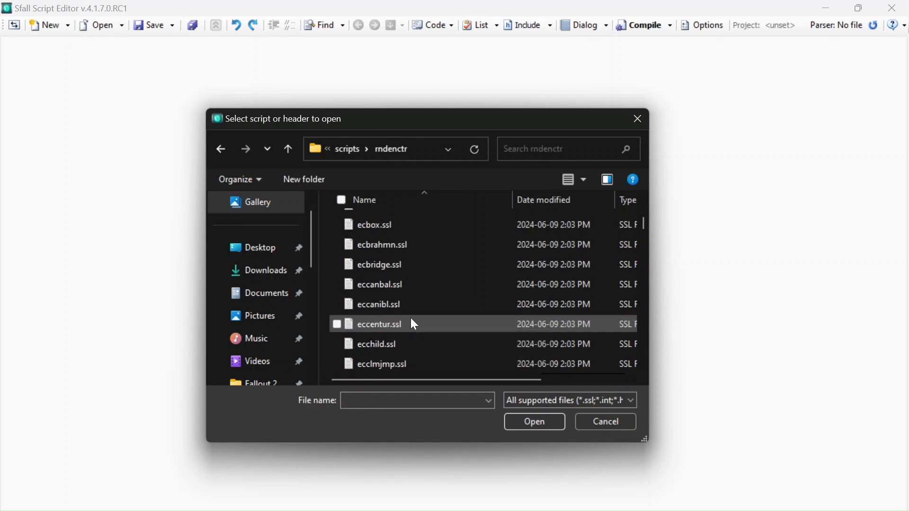
scroll(413, 325, down, 4)
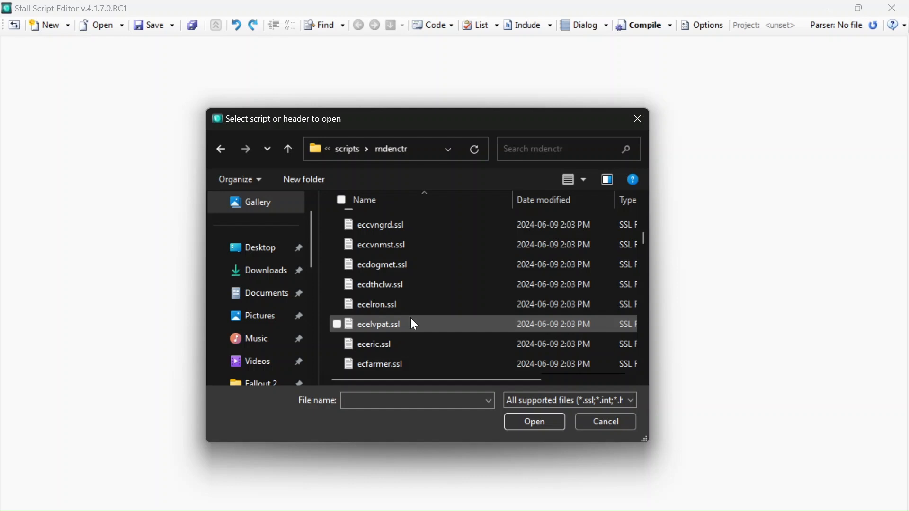
scroll(414, 325, down, 1)
scroll(413, 325, up, 2)
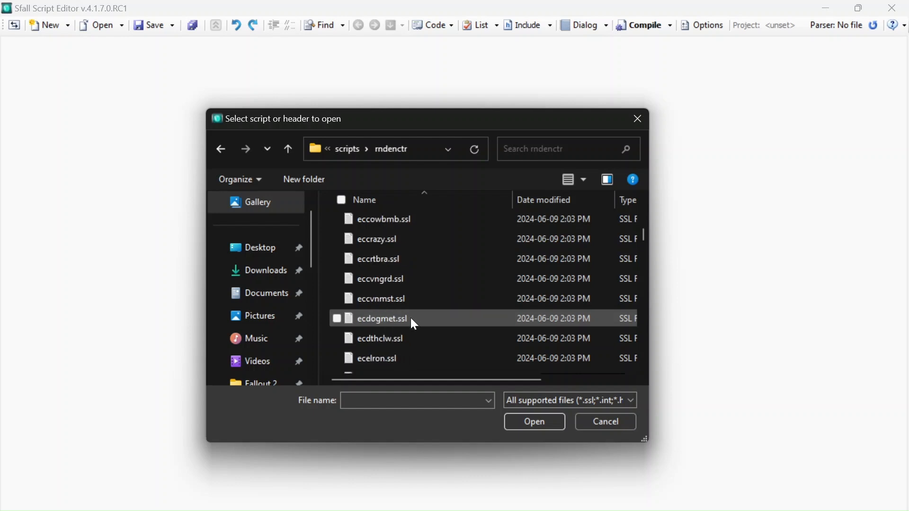
double_click(385, 317)
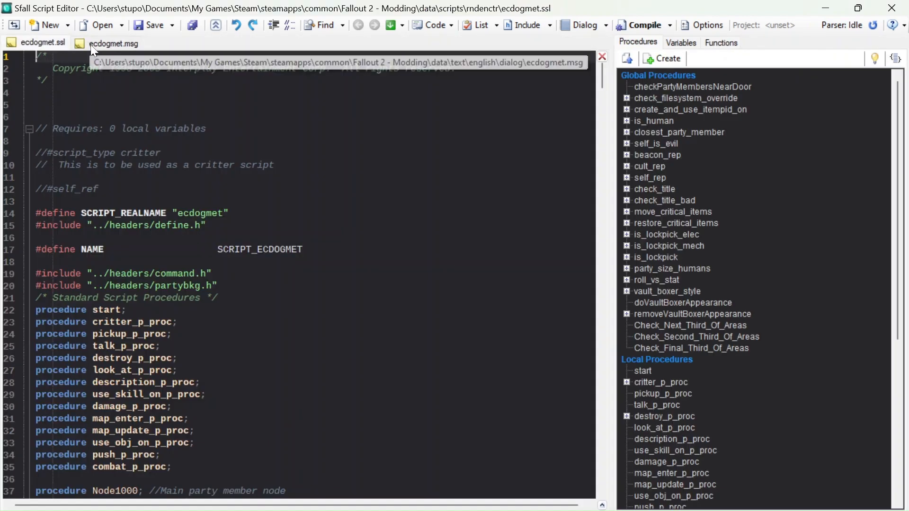
Step: Look at the dialogue lines in ecdogmet.msg, return to ecdogmet.ssl and read through its procedures
click(90, 44)
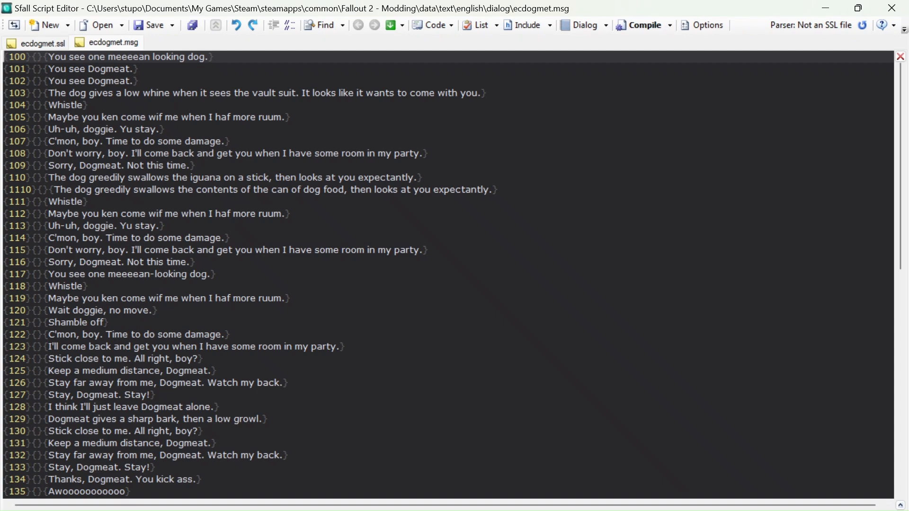
click(35, 42)
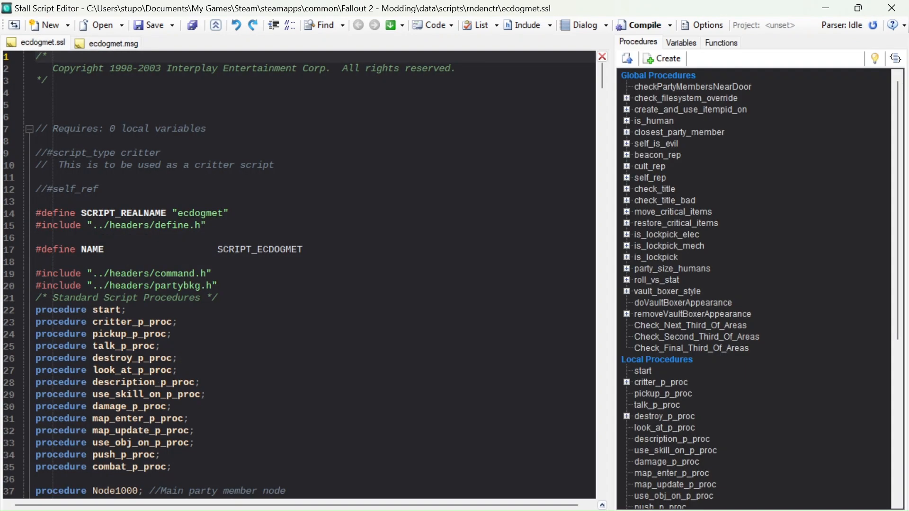
scroll(298, 274, down, 20)
scroll(299, 275, down, 14)
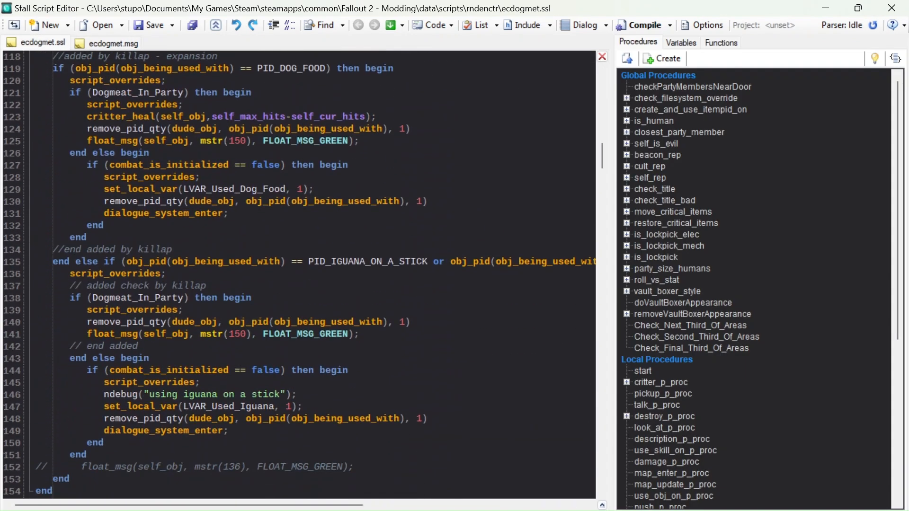
scroll(298, 275, down, 15)
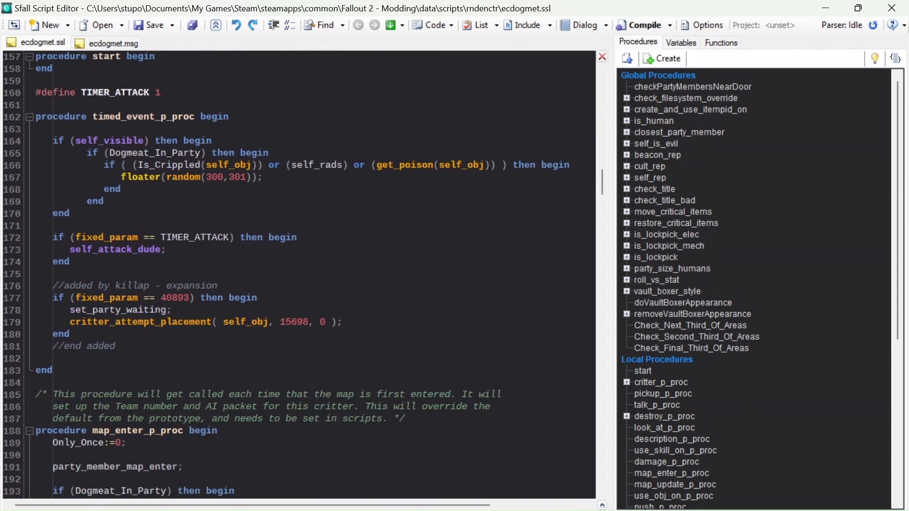
scroll(298, 274, down, 16)
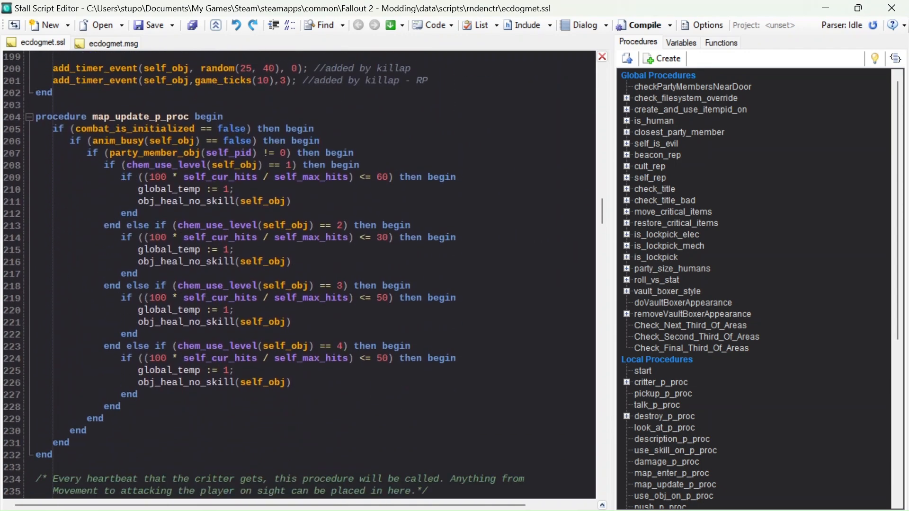
scroll(298, 275, down, 10)
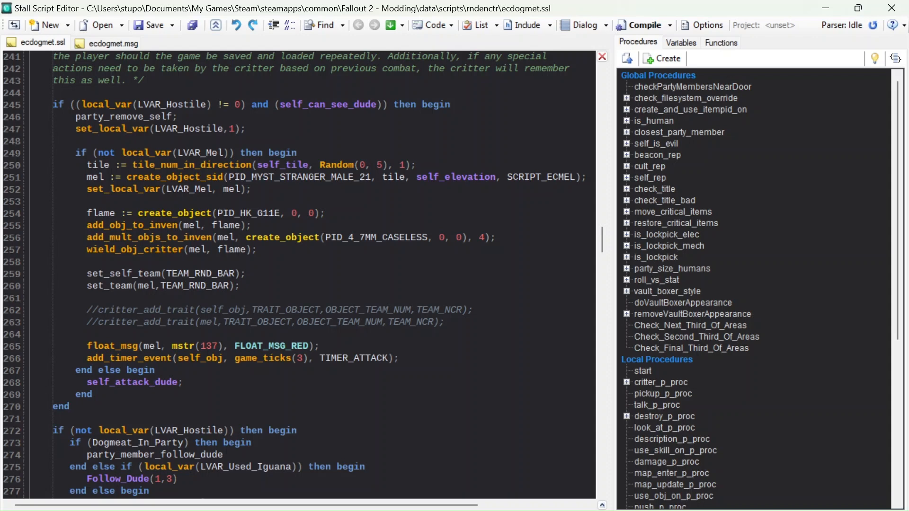
Step: Go to the talk_p_proc procedure and highlight the talking-head and background arguments of its first start_gdialog call
scroll(740, 401, down, 1)
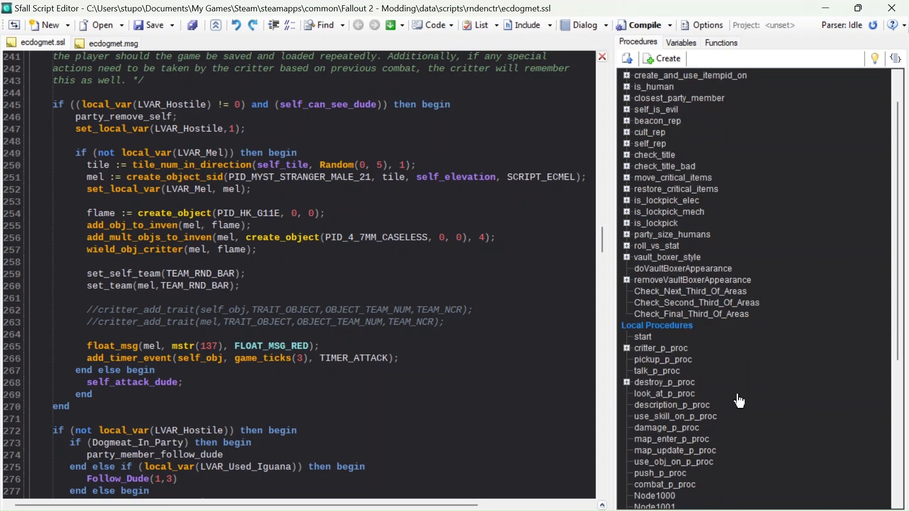
click(663, 374)
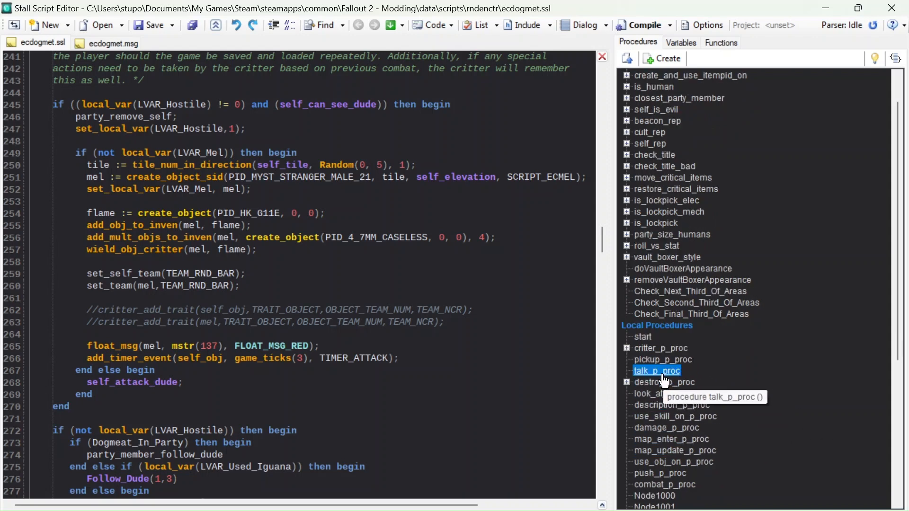
double_click(665, 381)
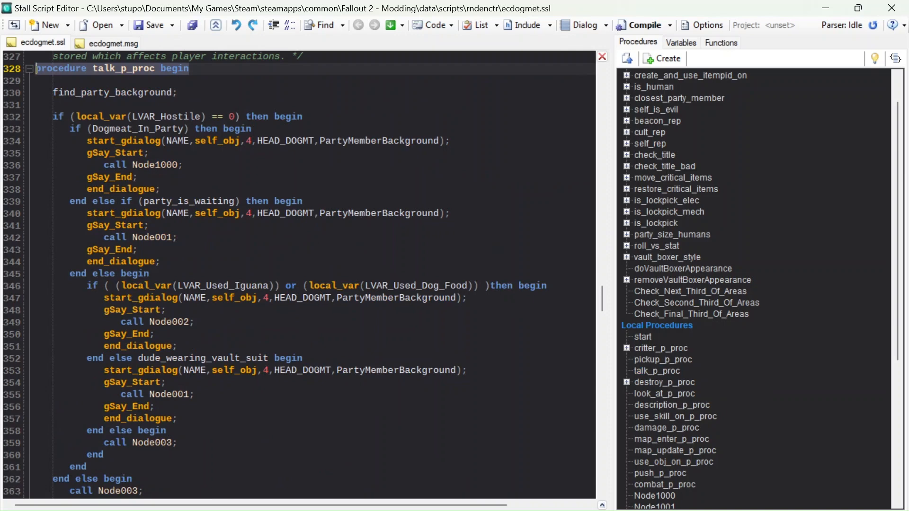
mouse_move(281, 141)
drag(263, 140, 360, 141)
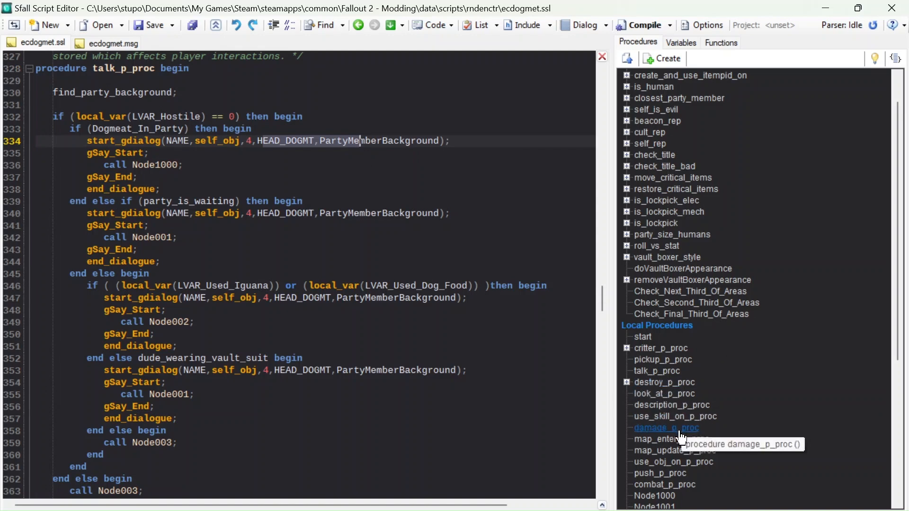
Step: Go to the use_obj_on_p_proc procedure and examine the PID_DOG_FOOD branch down to its dialogue_system_enter line
click(678, 464)
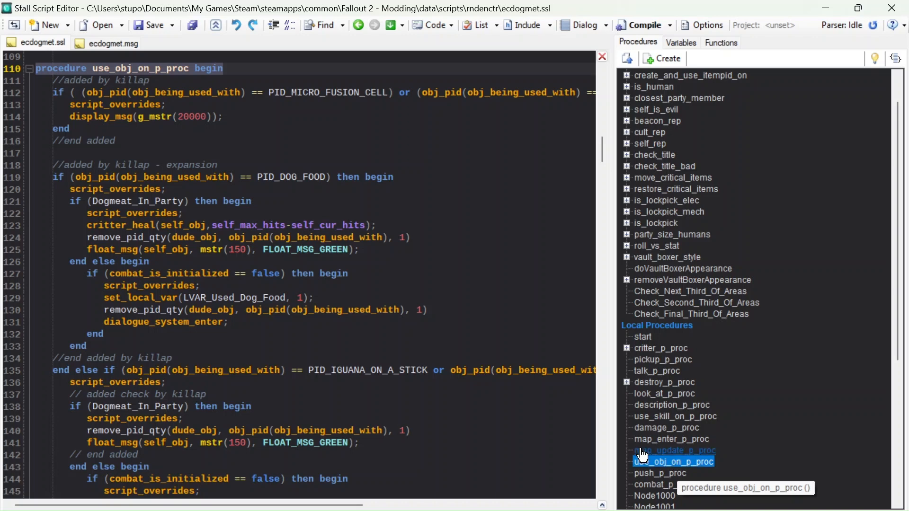
scroll(302, 275, up, 1)
scroll(303, 274, down, 3)
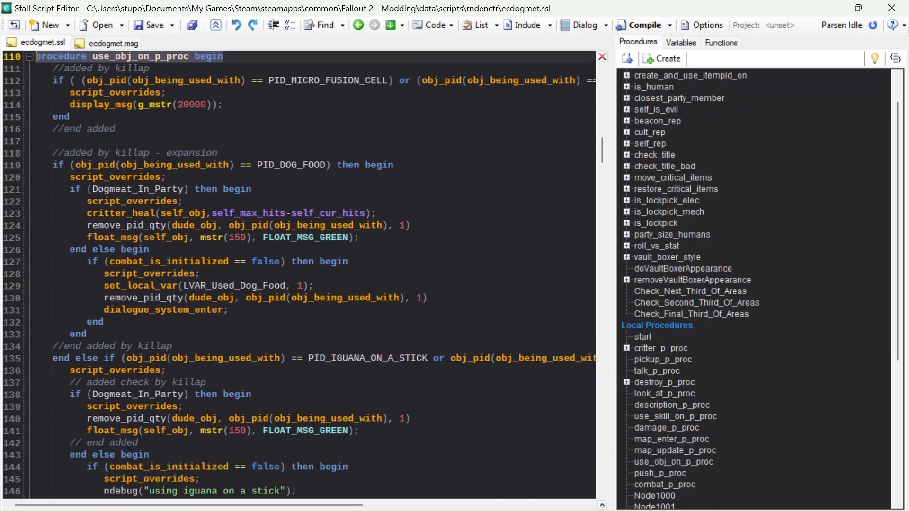
scroll(303, 275, down, 1)
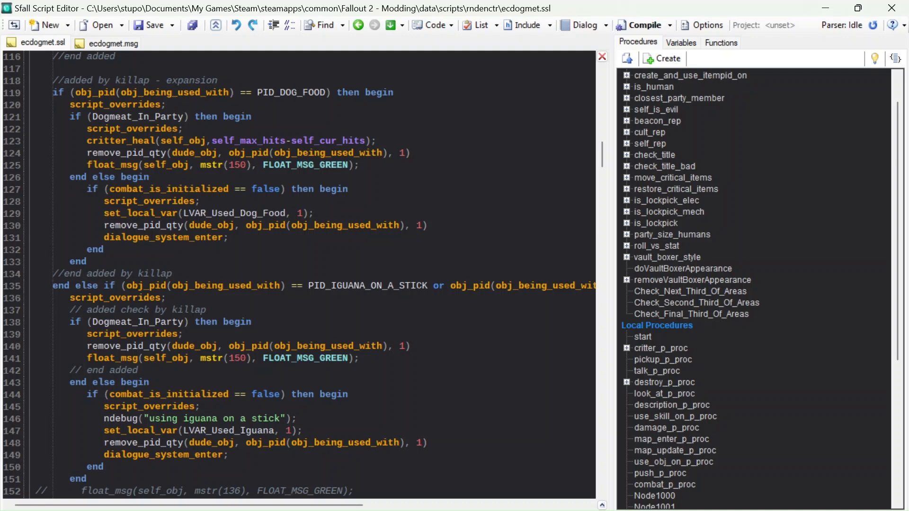
click(229, 238)
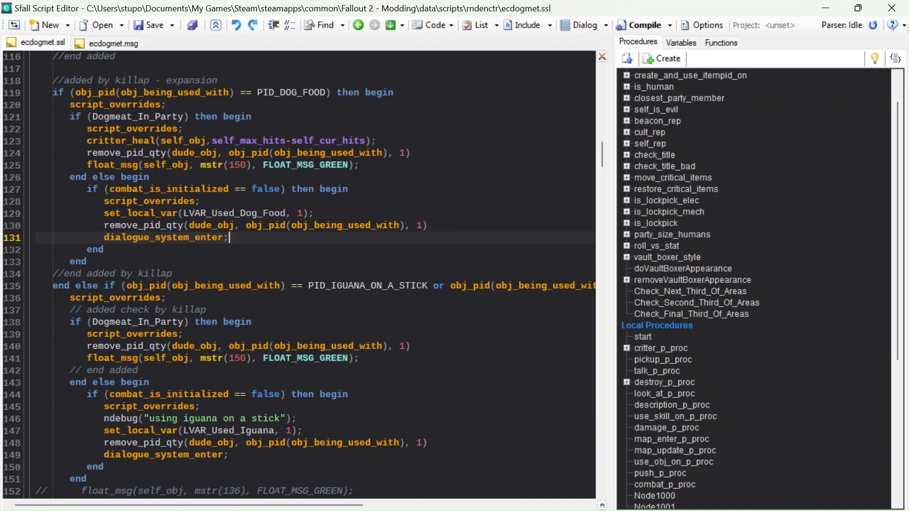
drag(99, 213, 269, 225)
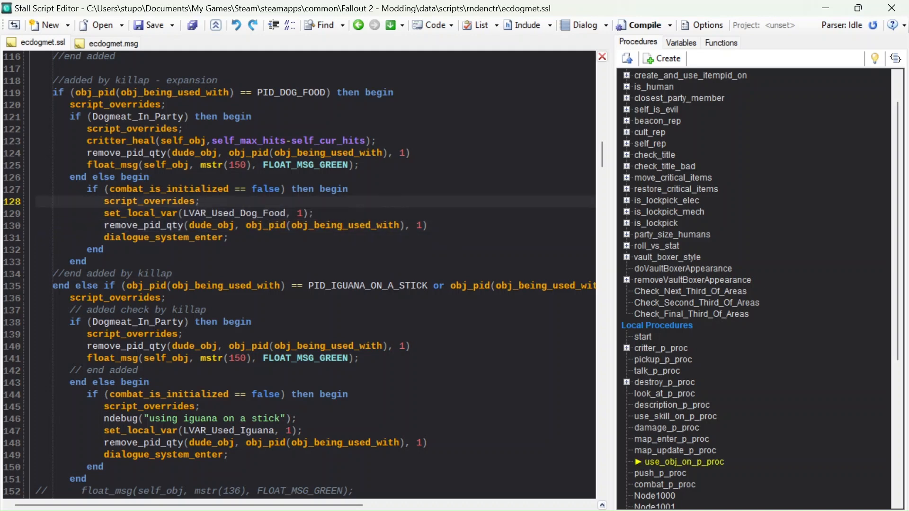
click(229, 238)
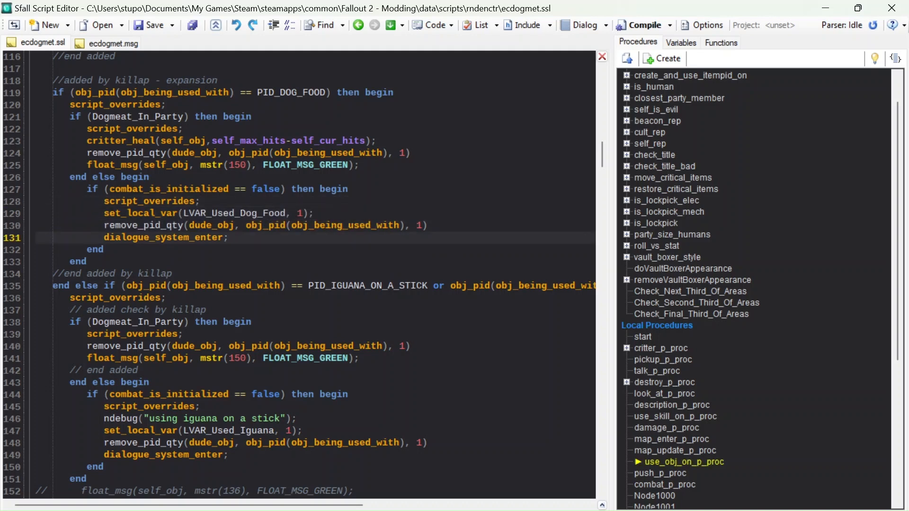
Step: Examine the PID_IGUANA_ON_A_STICK branch of use_obj_on_p_proc, including its full condition and the script_overrides calls inside it
scroll(300, 274, down, 4)
click(165, 152)
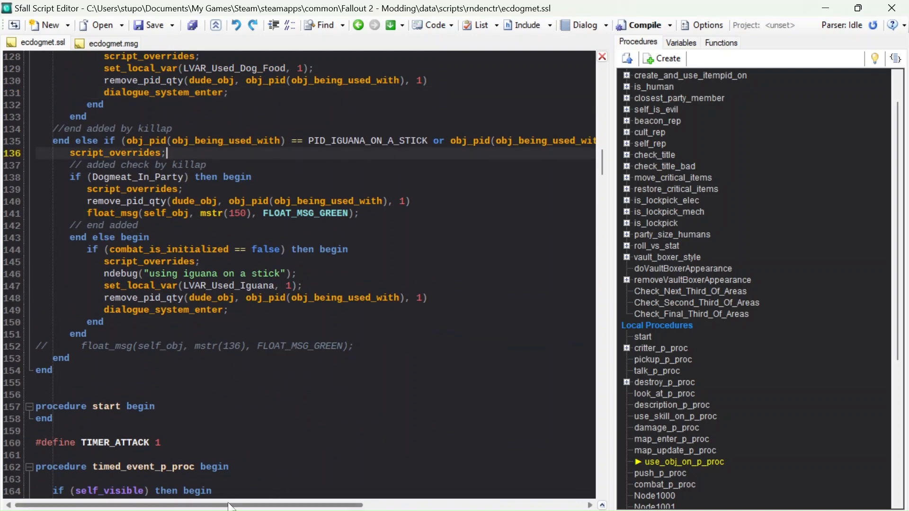
scroll(299, 273, right, 5)
scroll(300, 274, left, 6)
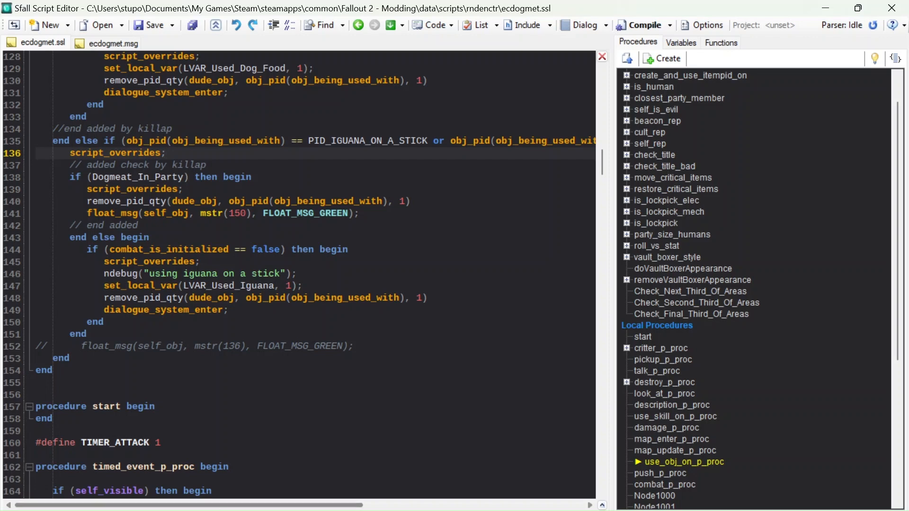
scroll(300, 274, up, 2)
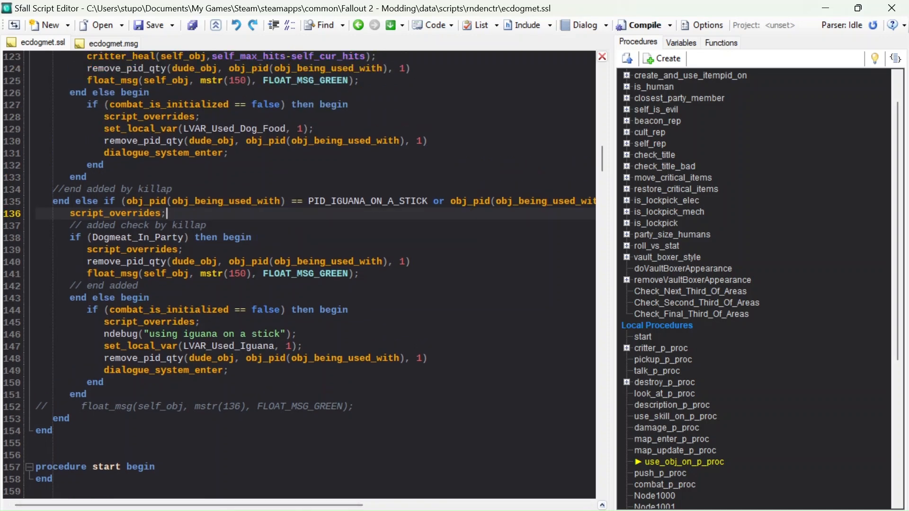
drag(252, 505, 235, 486)
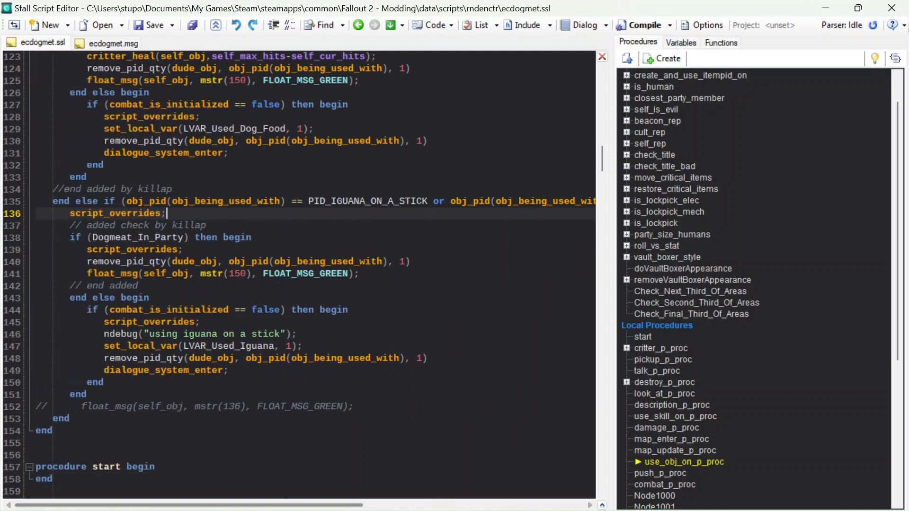
mouse_move(322, 202)
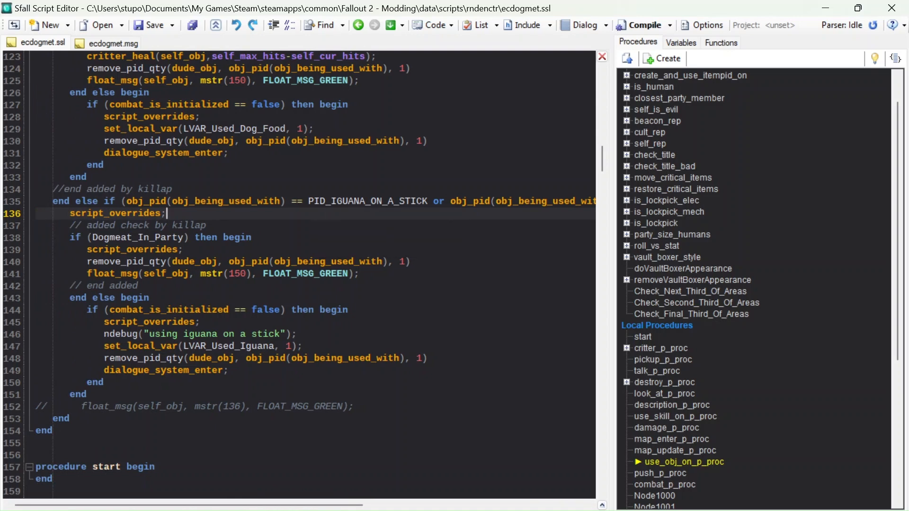
click(309, 201)
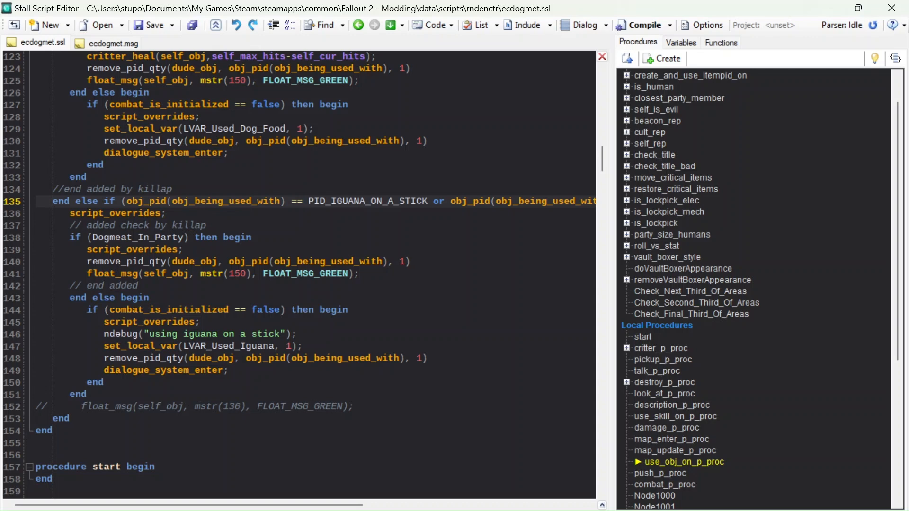
mouse_move(236, 273)
click(181, 249)
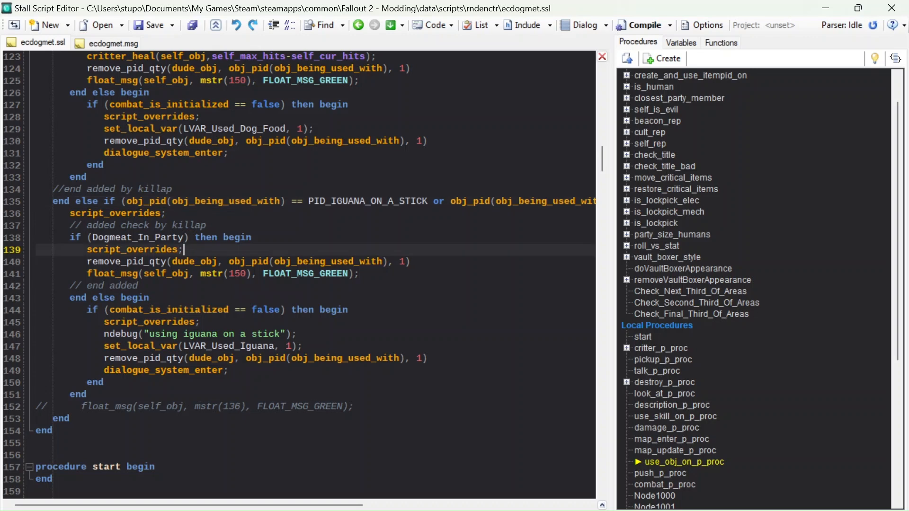
Step: Comment out the two nested script_overrides lines in the PID_IGUANA_ON_A_STICK branch with //, leaving the branch's first script_overrides active
click(59, 249)
text(//)
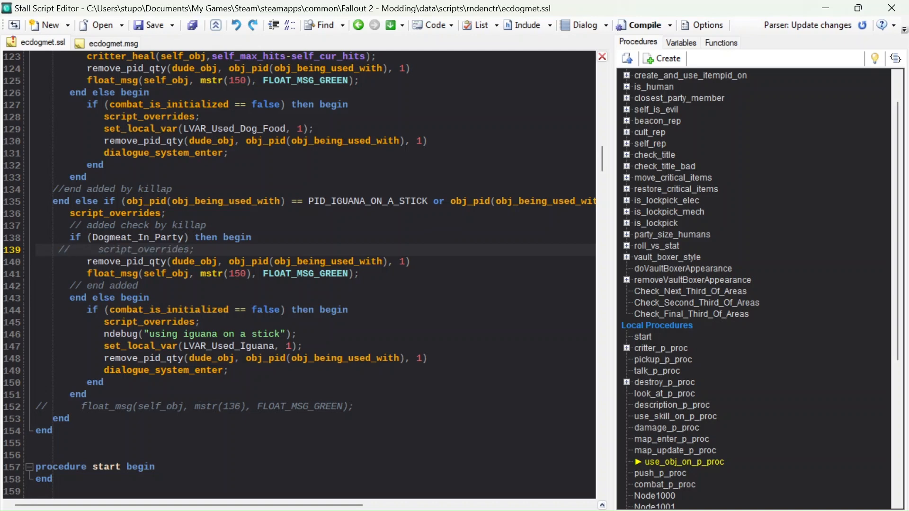
click(59, 322)
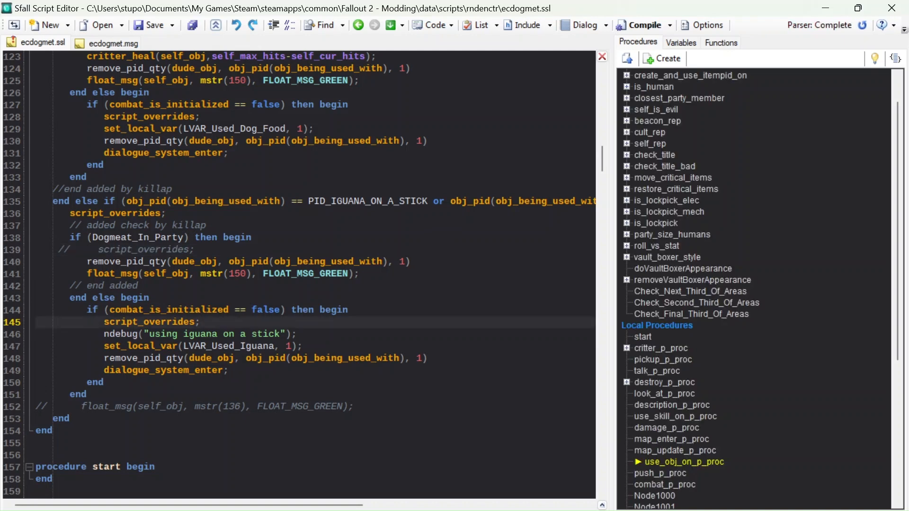
text(//)
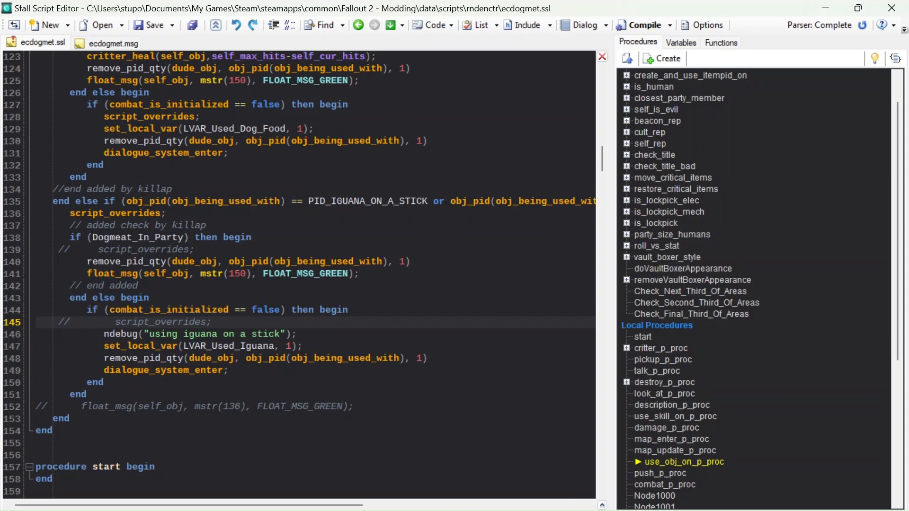
click(229, 370)
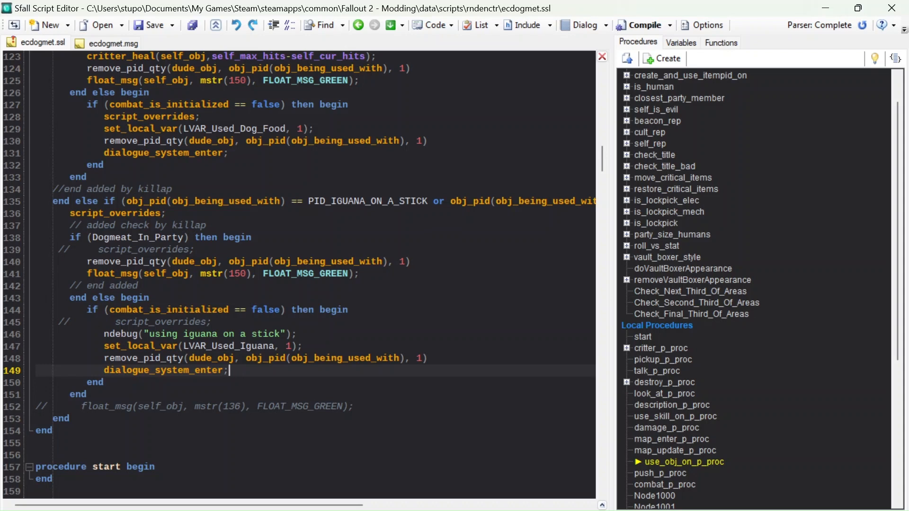
Step: Highlight the self_max_hits-self_cur_hits argument of critter_heal in the dog food branch and compare it with the iguana branch
scroll(299, 267, up, 2)
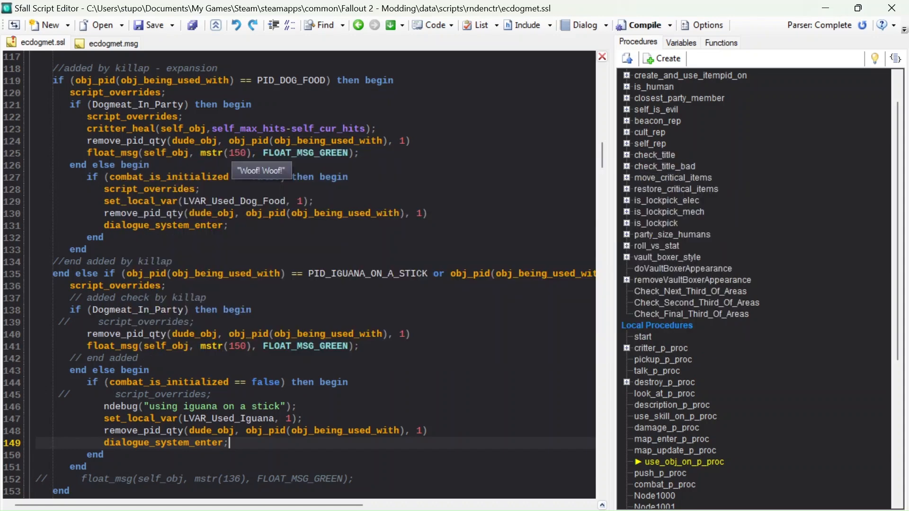
drag(213, 128, 366, 128)
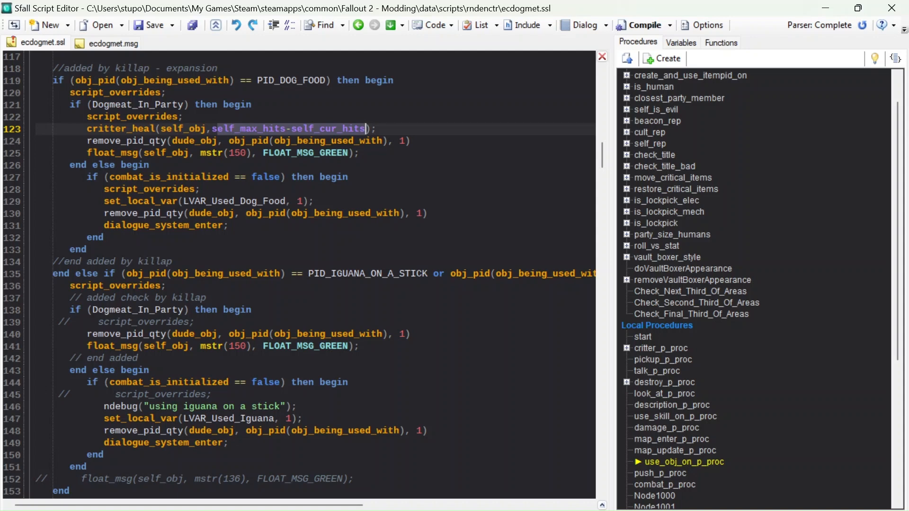
click(354, 431)
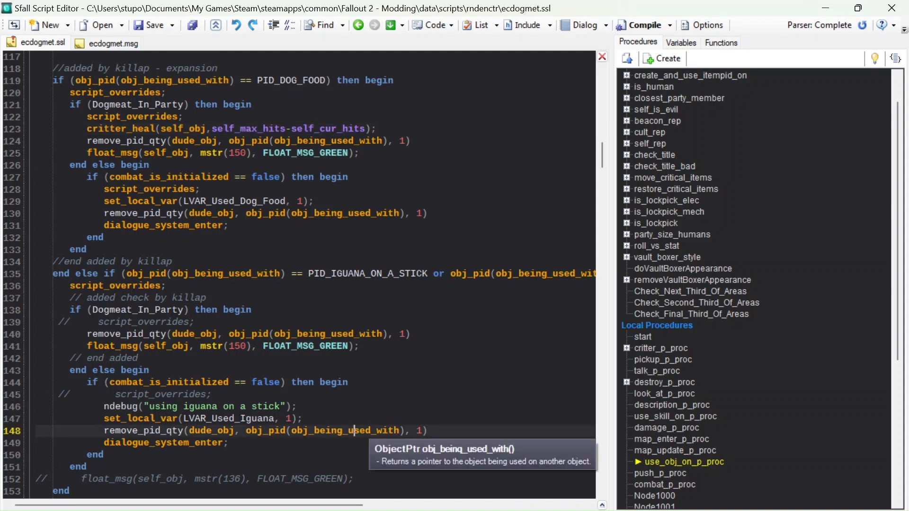
Step: Switch to Proto Manager and search the item list for iguana, continuing to the Iguana-on-a-stick drug entries
key(alt+Tab)
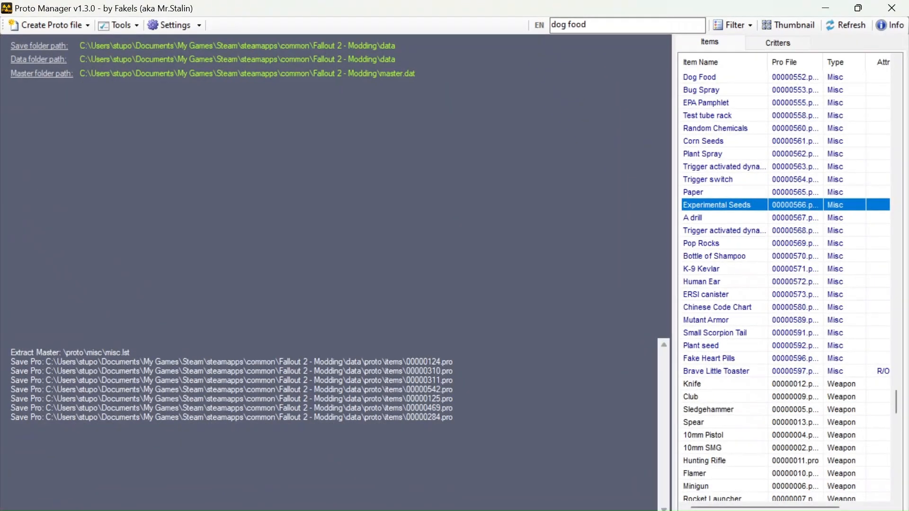
click(706, 319)
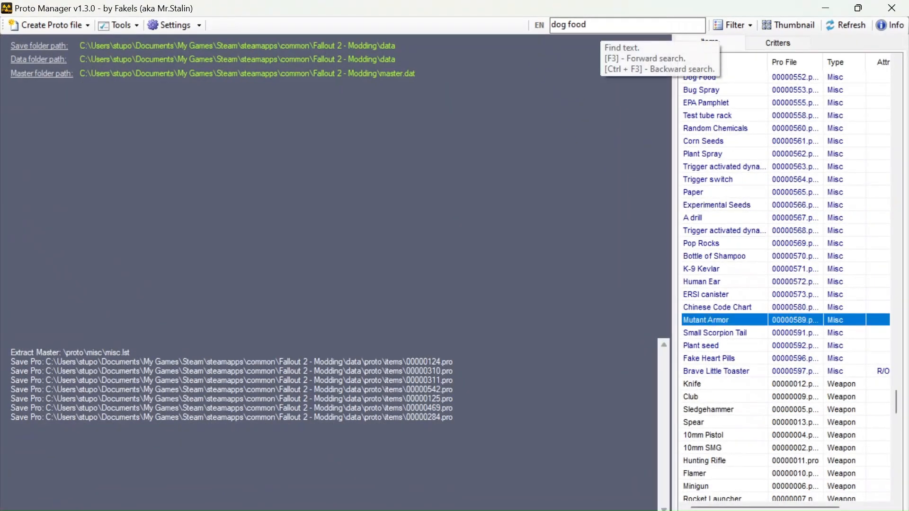
drag(600, 25, 504, 31)
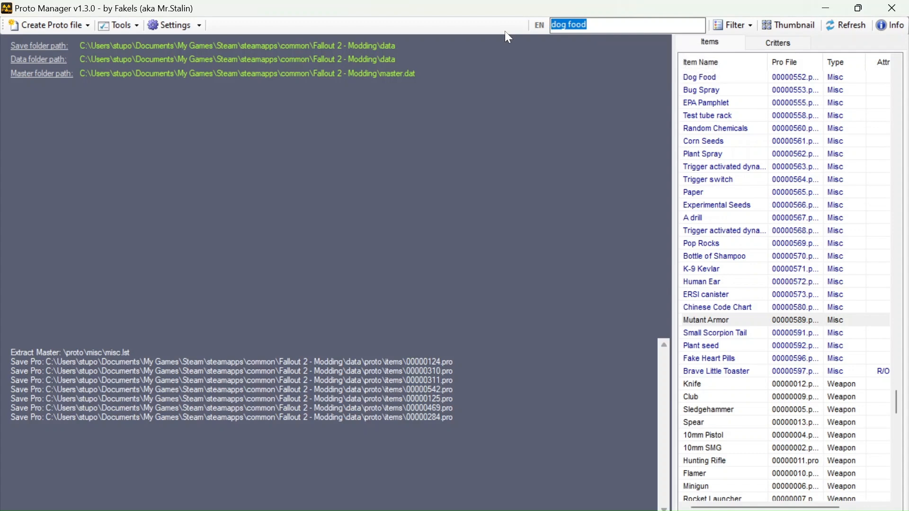
text(igua)
key(BackSpace)
text(ana)
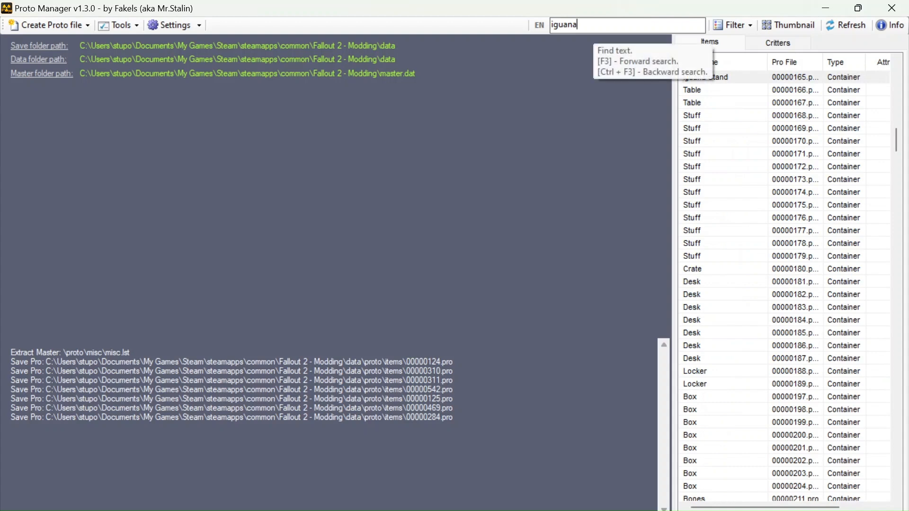
key(F3)
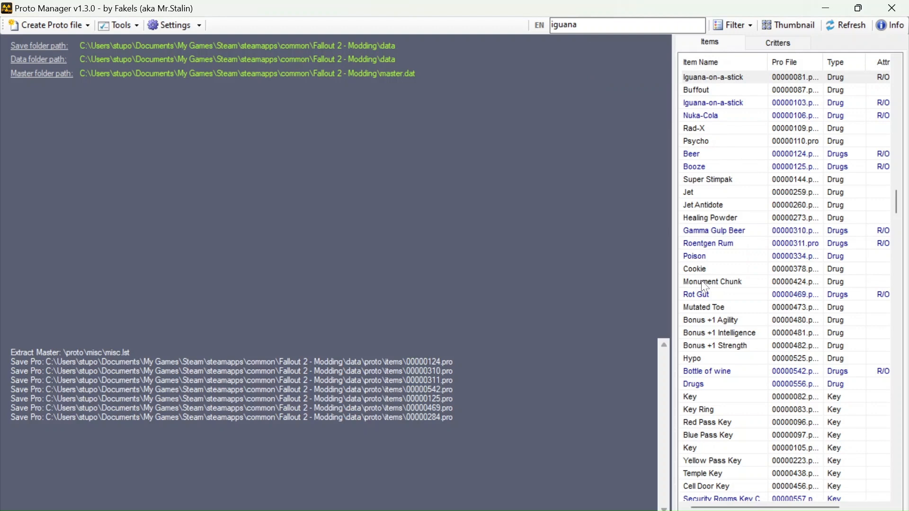
Step: Open the Iguana-on-a-stick prototype 00000103.pro to check its drug effects, close it and return to Sfall Script Editor
click(724, 104)
double_click(725, 104)
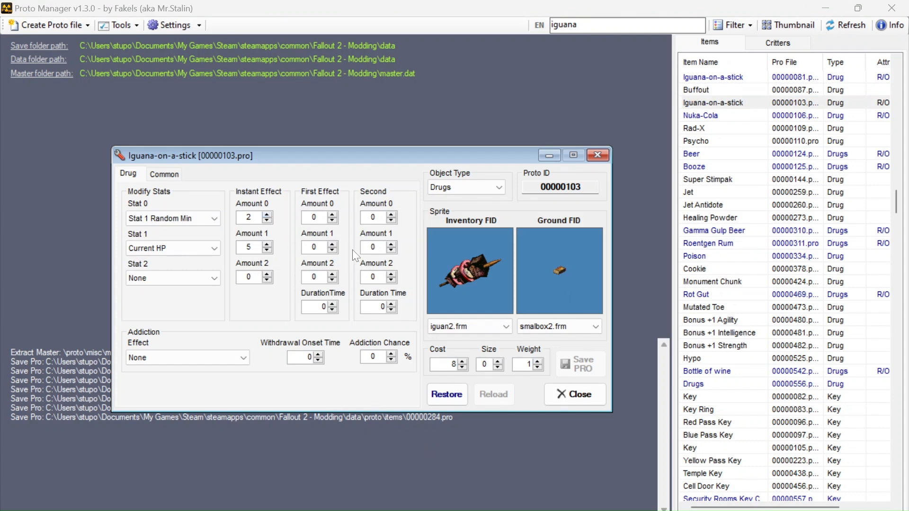
click(598, 156)
click(832, 10)
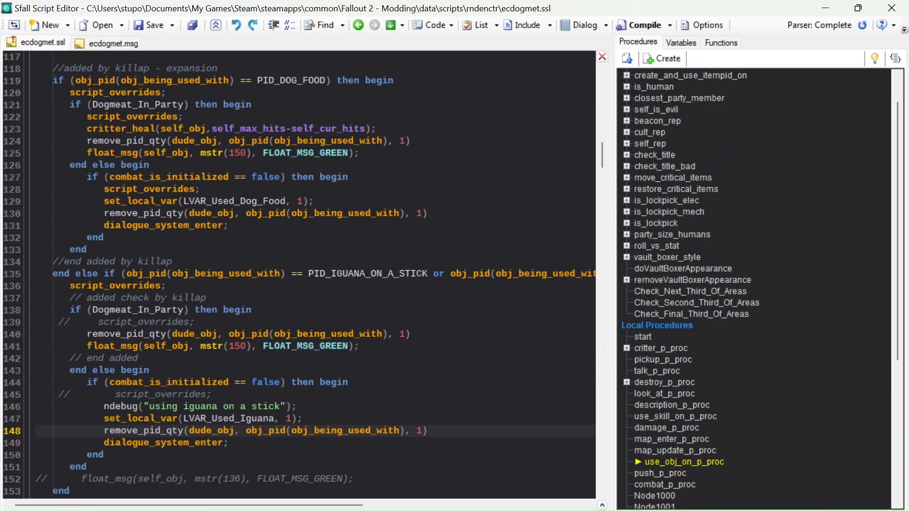
Step: Split the "end else if" line before the PID_IGUANA_ON_A_STICK condition so that else if starts on its own line
scroll(299, 274, down, 3)
scroll(300, 275, up, 2)
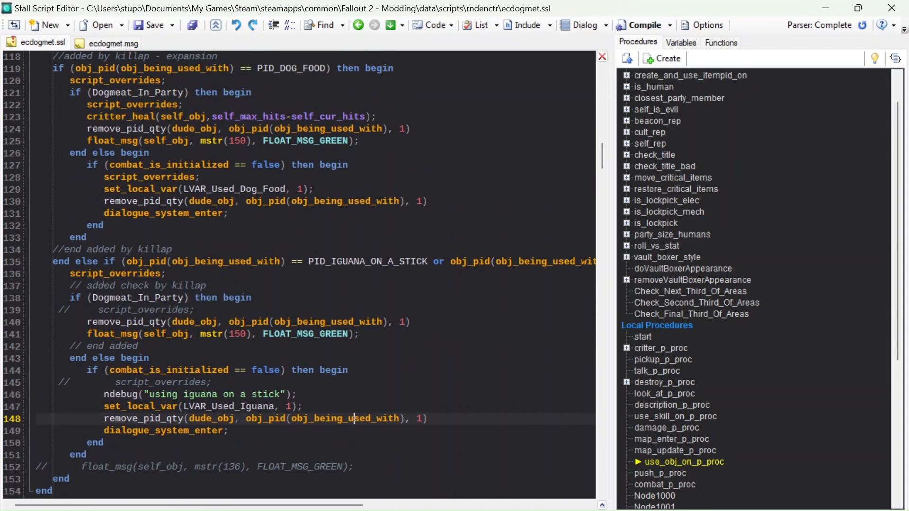
scroll(300, 275, down, 2)
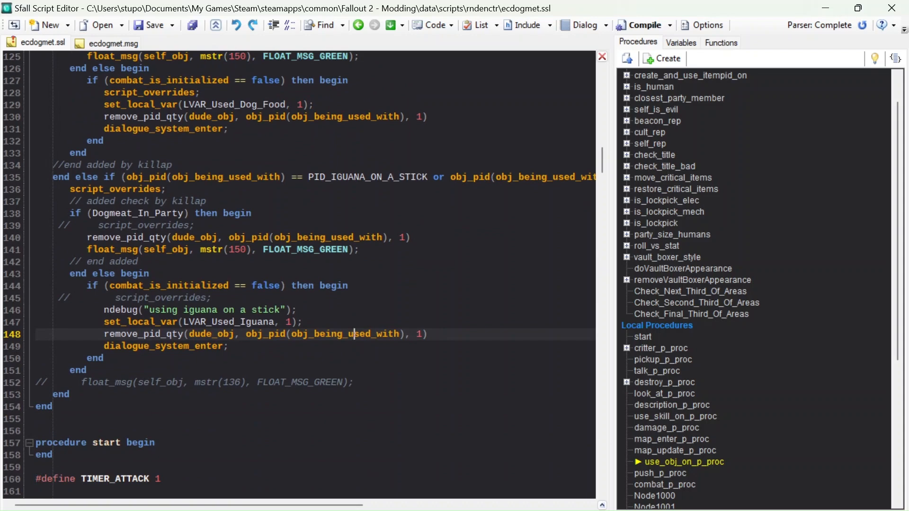
click(105, 359)
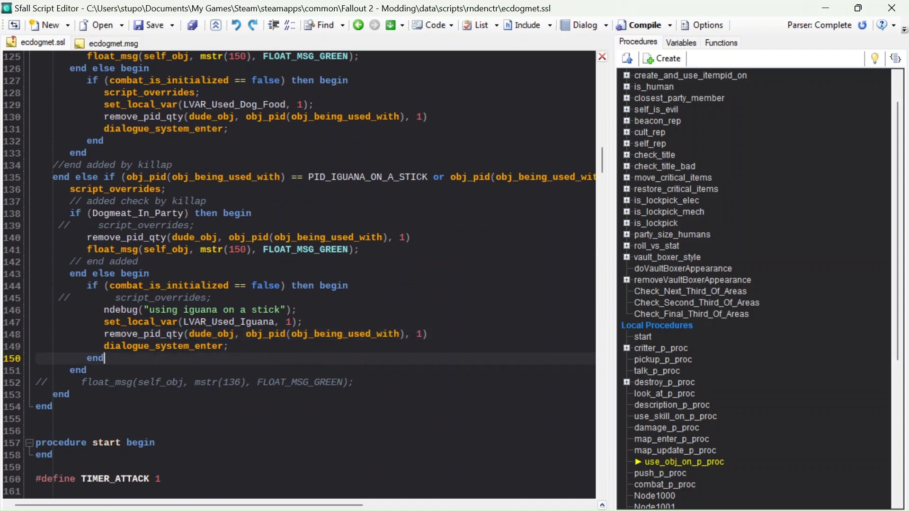
scroll(104, 358, up, 4)
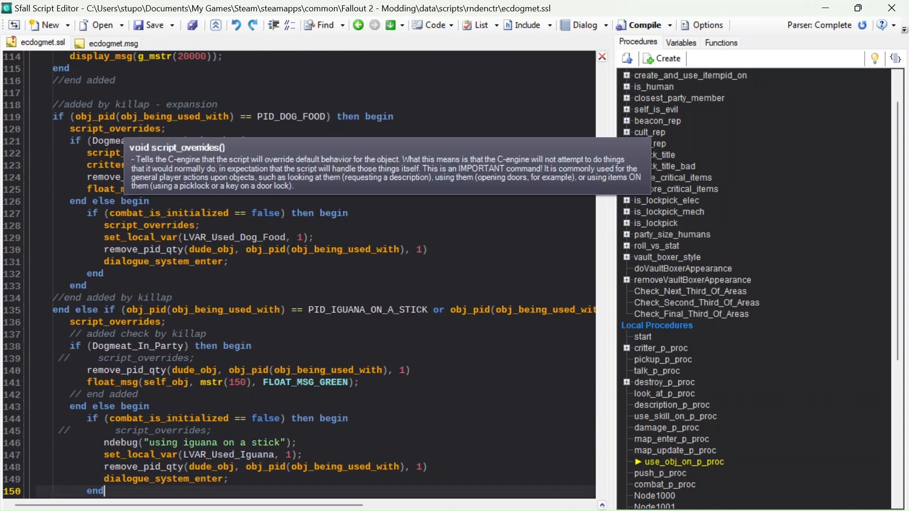
click(88, 285)
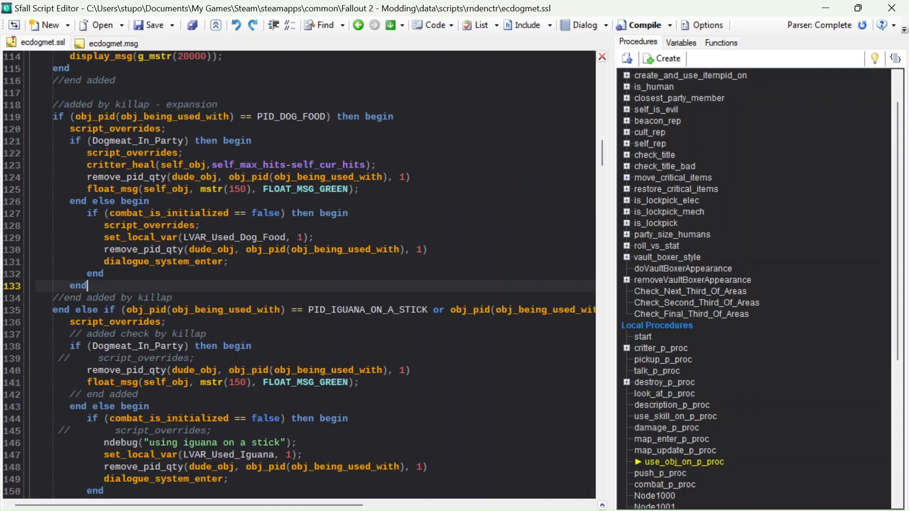
click(75, 310)
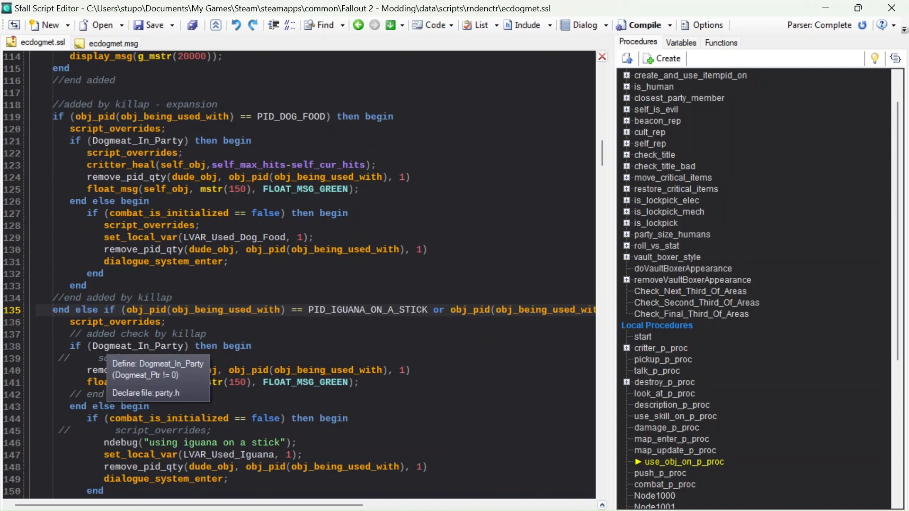
key(BackSpace)
key(Return)
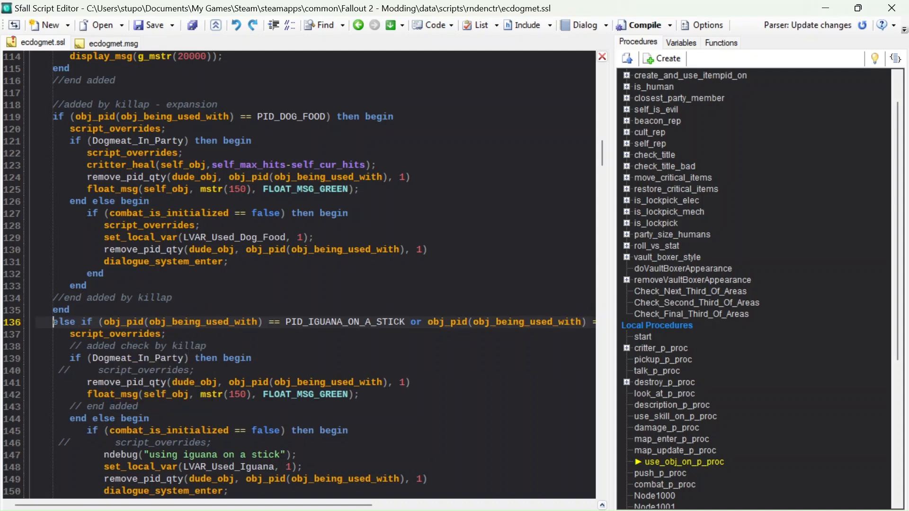
Step: Copy the whole PID_DOG_FOOD if block, through its closing end, and paste it after the iguana branch's closing end
drag(71, 310, 3, 124)
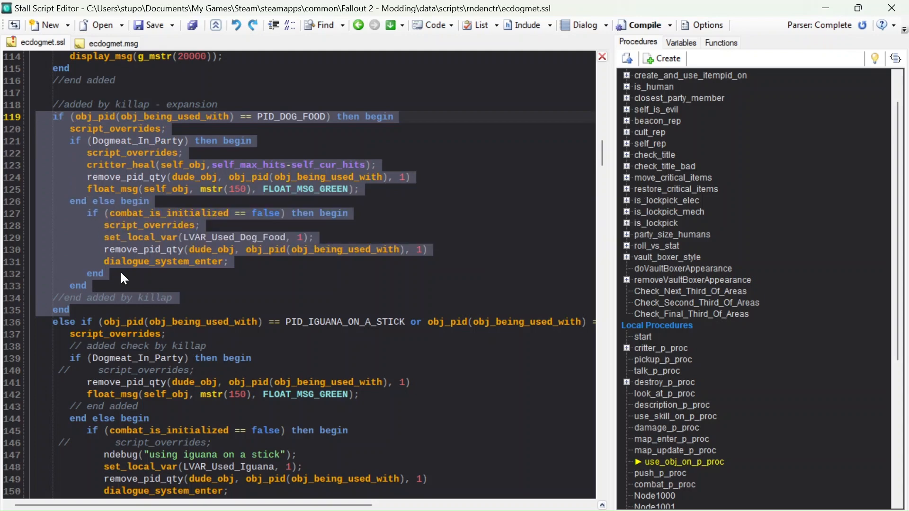
scroll(121, 275, down, 3)
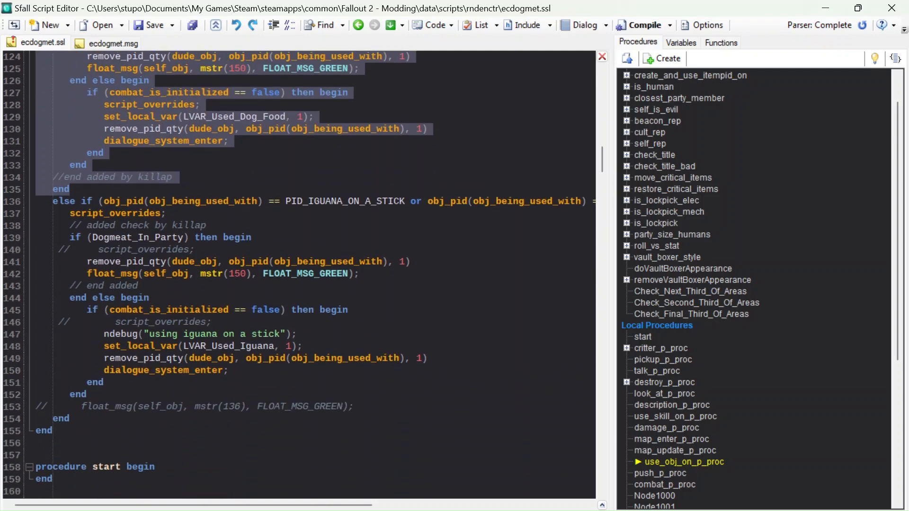
click(70, 419)
key(Return)
text(if (obj_pid(obj_being_used_with) == PID_DOG_FOOD) then begin     script_overrides;     if (Dogmeat_In_Party) then begin       script_overrides;       critter_heal(self_obj,self_max_hits-self_cur_hits);       remove_pid_qty(dude_obj, obj_pid(obj_being_used_with), 1)       float_msg(self_obj, mstr(150), FLOAT_MSG_GREEN);     end else begin       if (combat_is_initialized == false) then begin         script_overrides;         set_local_var(LVAR_Used_Dog_Food, 1);         remove_pid_qty(dude_obj, obj_pid(obj_being_used_with), 1)         dialogue_system_enter;       end     end   //end added by killap   end)
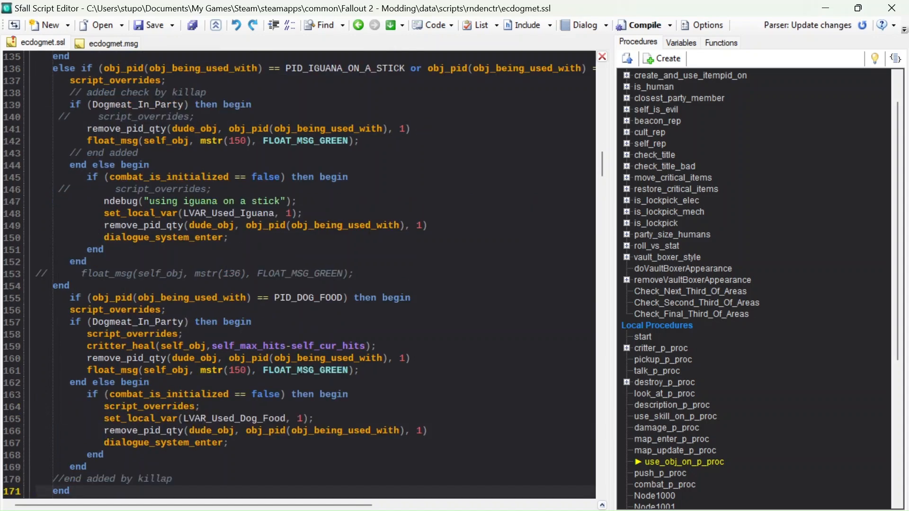
Step: Turn the pasted PID_DOG_FOOD condition into an else if and align it with the preceding end
click(66, 297)
key(BackSpace)
key(BackSpace)
text(else)
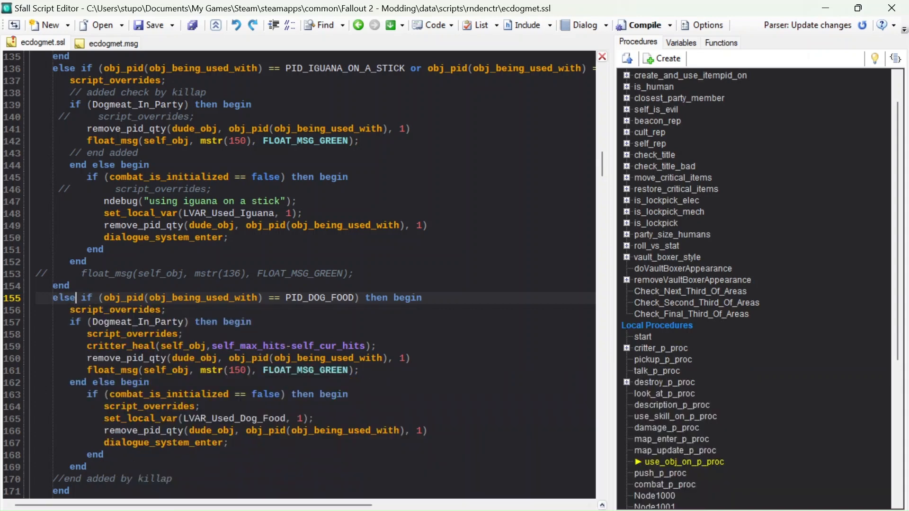
Step: Switch to Proto Manager, search the item list for meat to look up Meat Jerky's prototype, and return to Sfall Script Editor
key(alt+Tab)
click(681, 193)
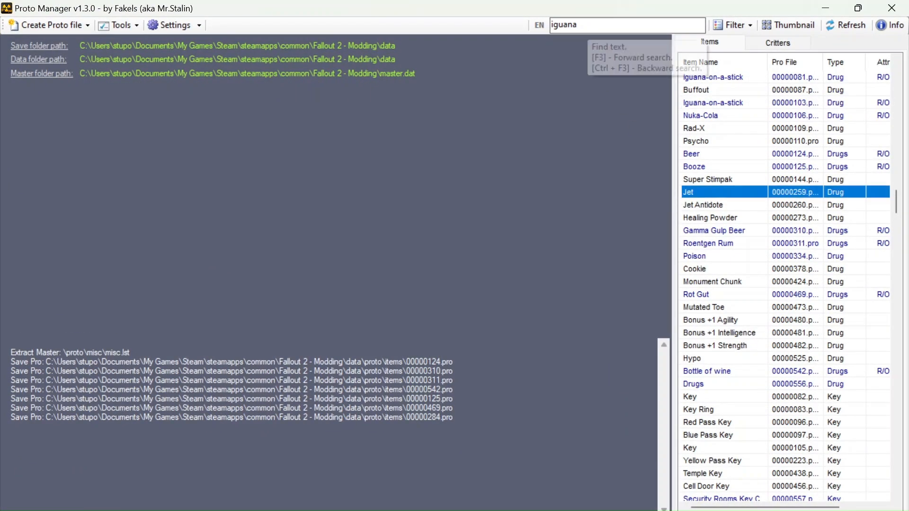
click(587, 28)
text(meat)
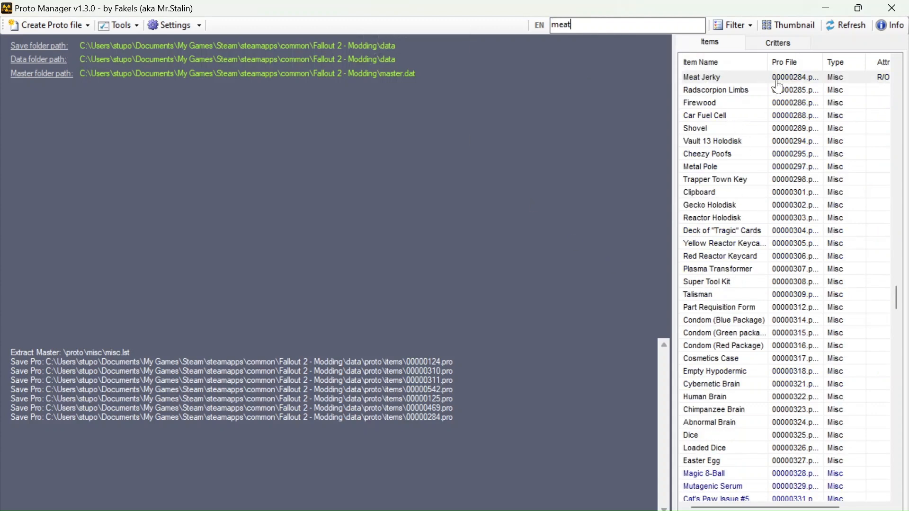
click(826, 8)
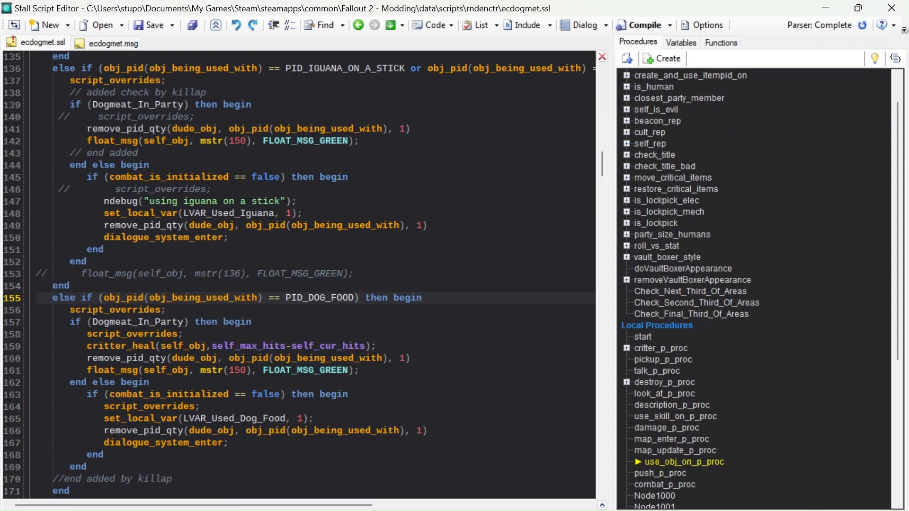
Step: Clear PID_DOG_FOOD from the comparison in the else if condition that follows the iguana branch
drag(356, 298, 289, 300)
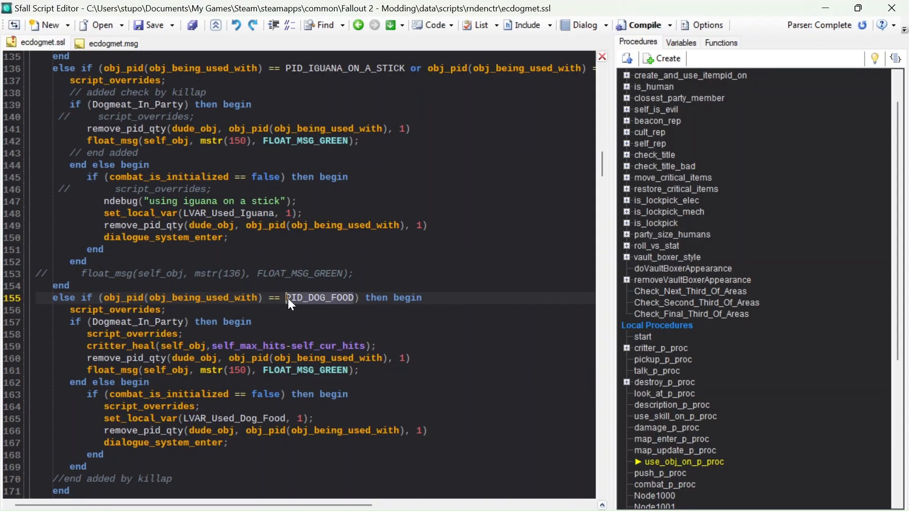
text(Meat)
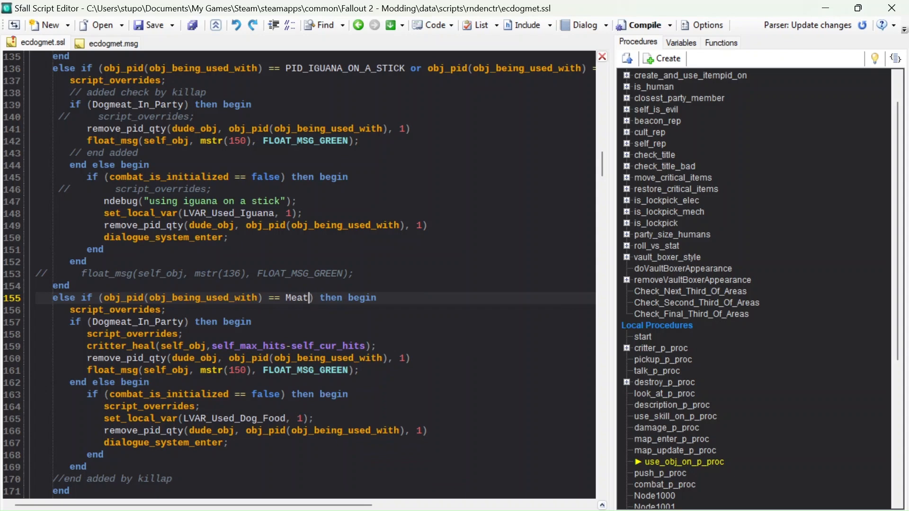
text(_)
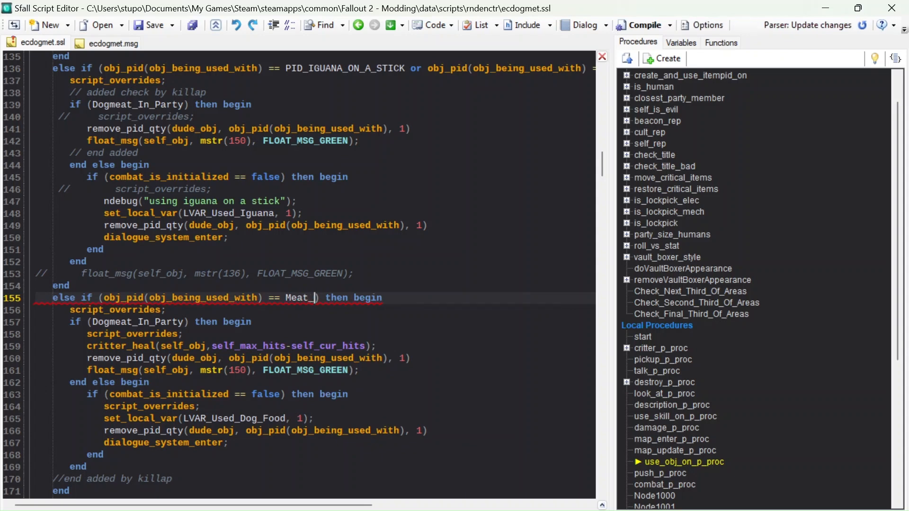
key(BackSpace)
key(BackSpace)
key(BackSpace)
key(BackSpace)
key(BackSpace)
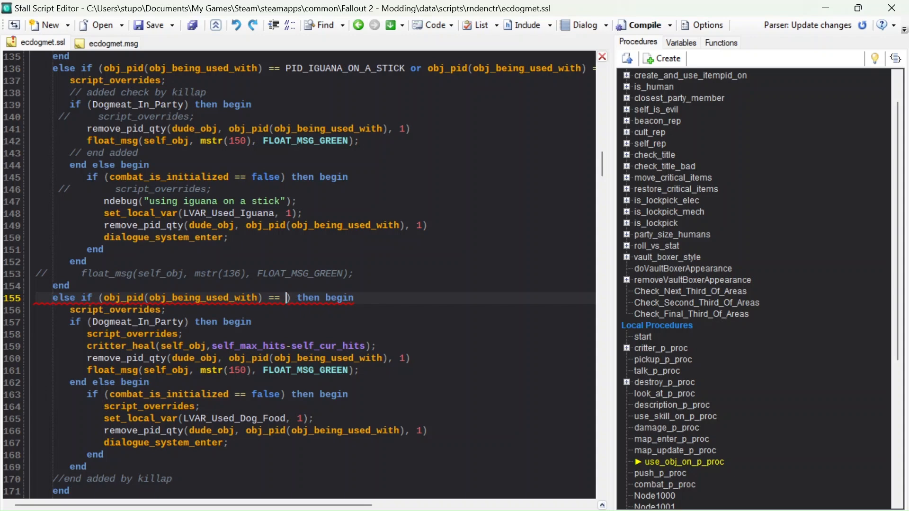
Step: Try meat_jerky as the item compared in the emptied else if condition
text(me)
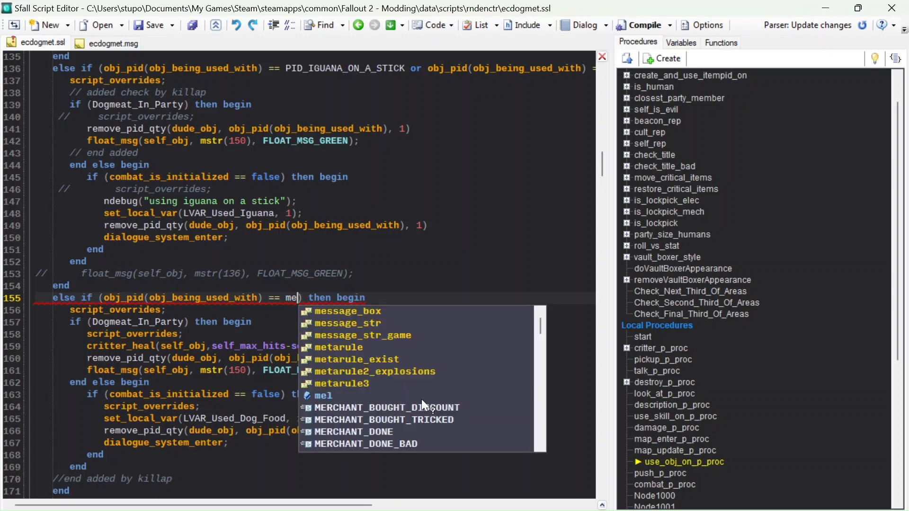
text(at)
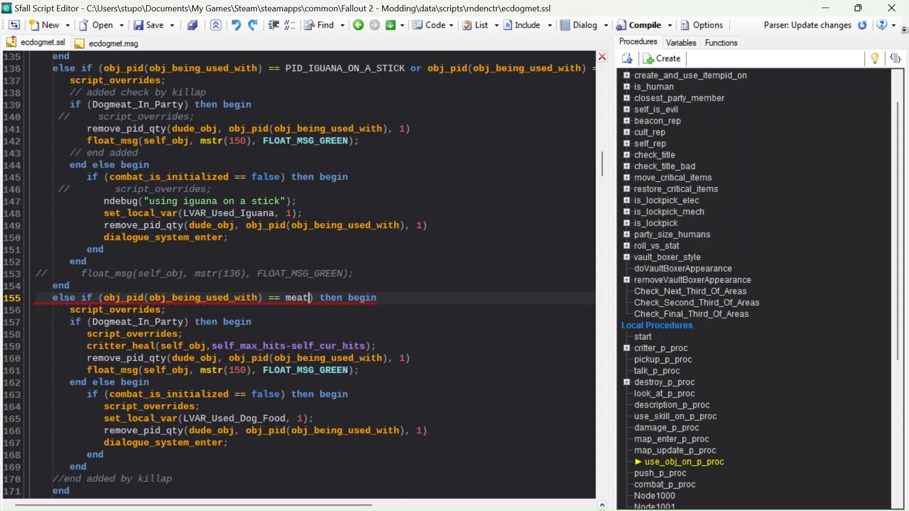
key(BackSpace)
key(BackSpace)
key(BackSpace)
text(e)
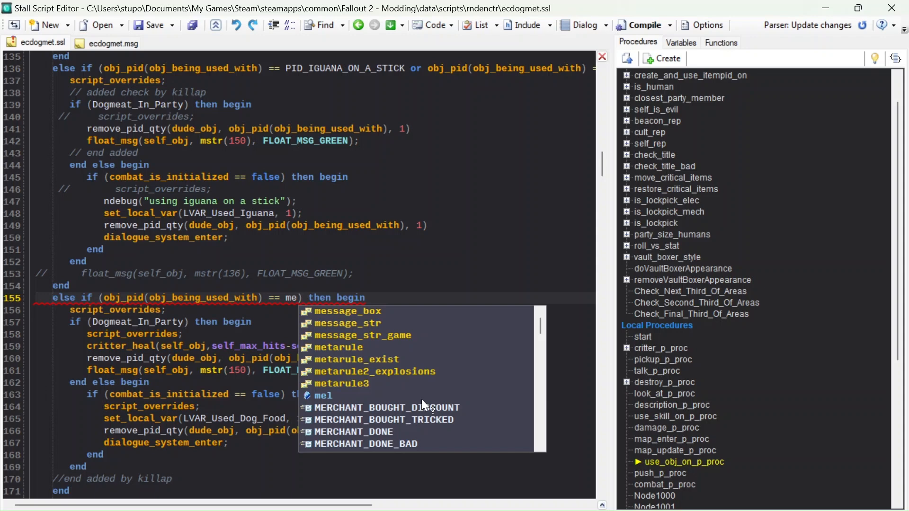
text(at)
text(_jer)
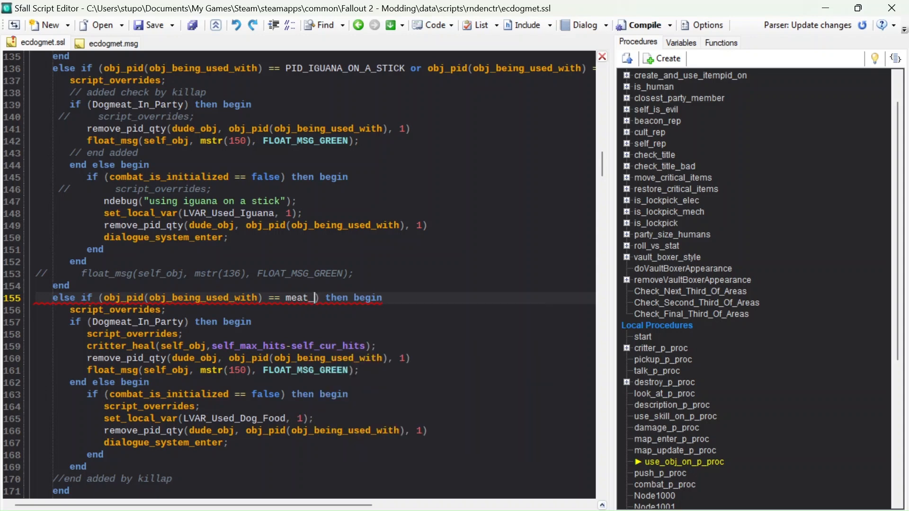
text(ky)
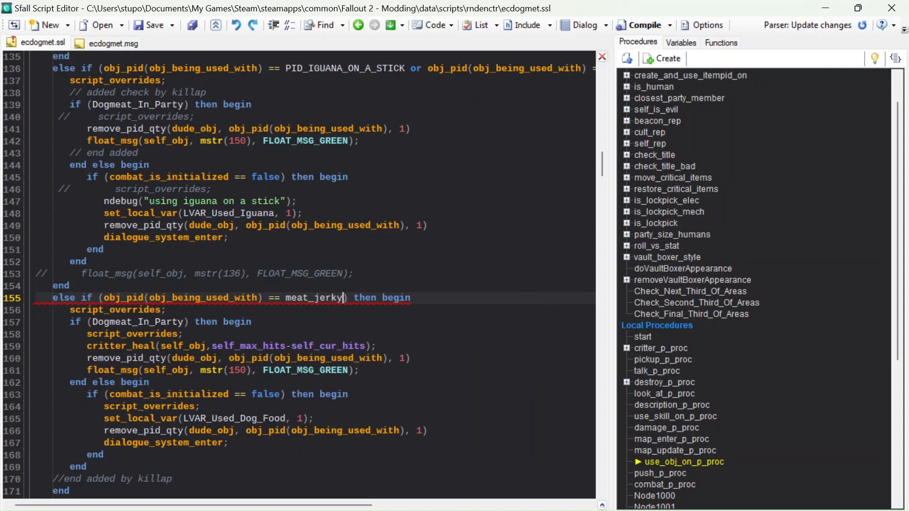
Step: Open the header file itempid.h from the scripts\headers folder
click(106, 22)
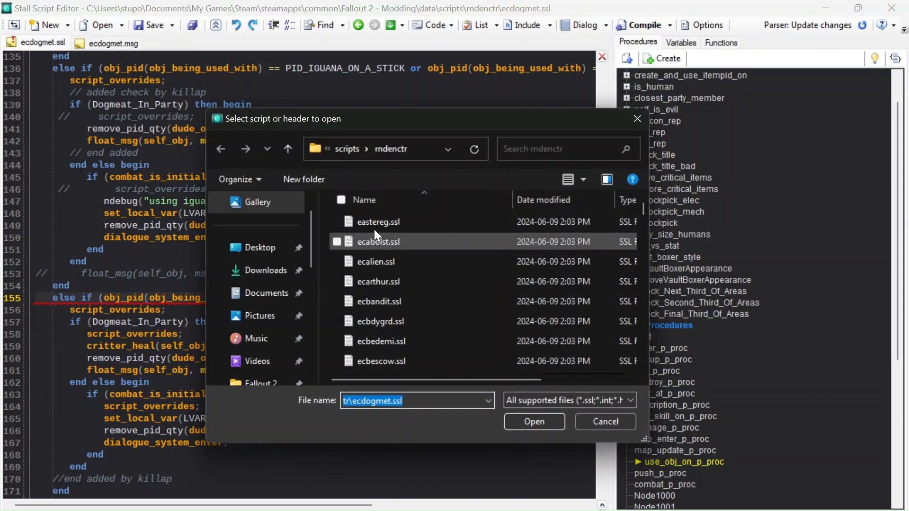
click(349, 146)
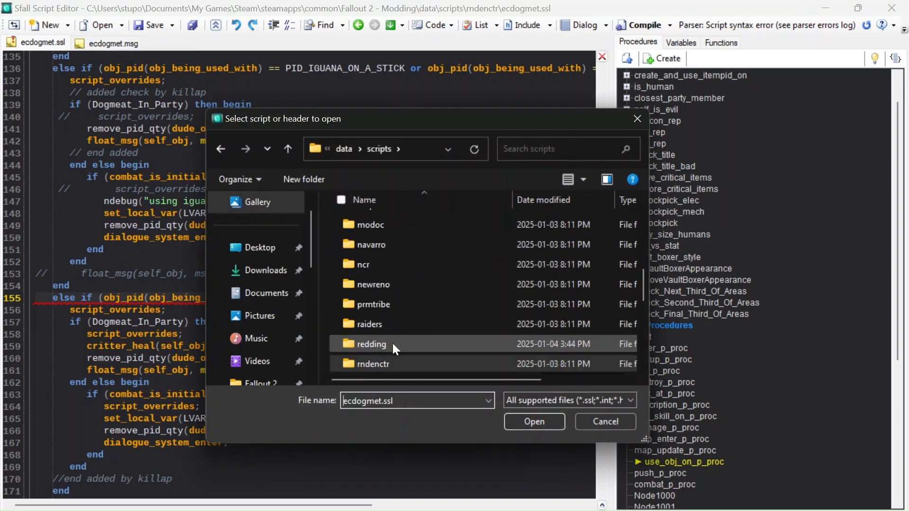
scroll(391, 339, up, 3)
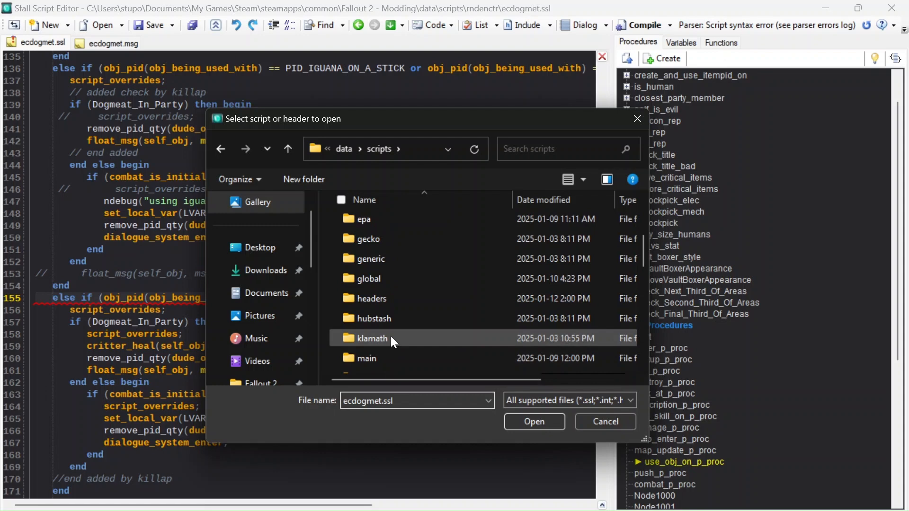
double_click(375, 299)
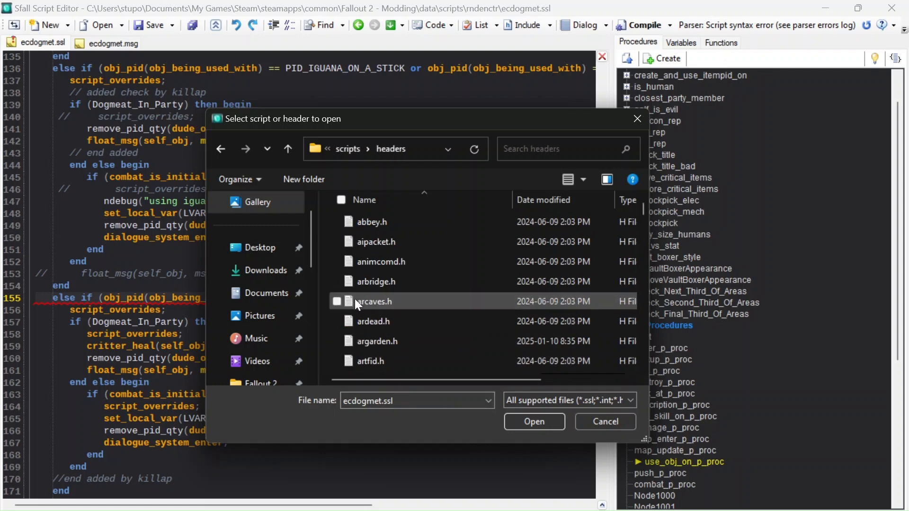
scroll(417, 325, down, 5)
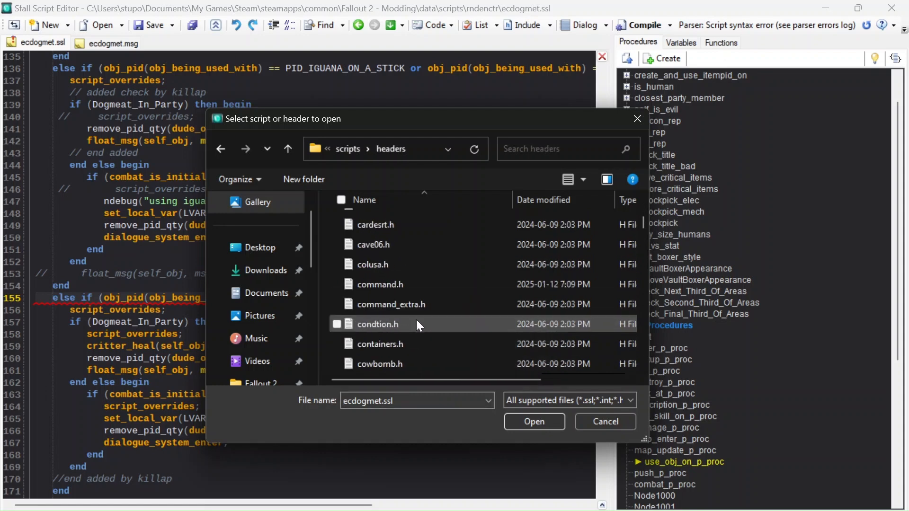
scroll(417, 325, down, 2)
scroll(416, 325, down, 4)
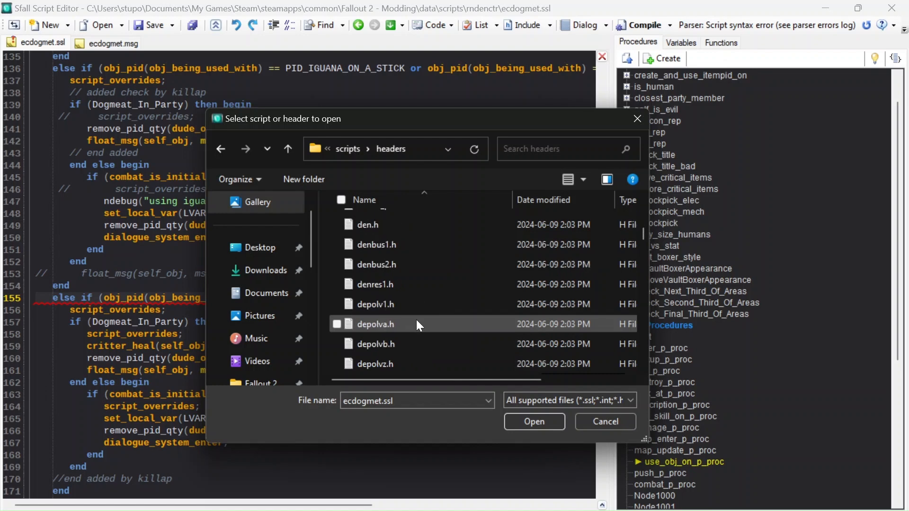
scroll(416, 325, down, 10)
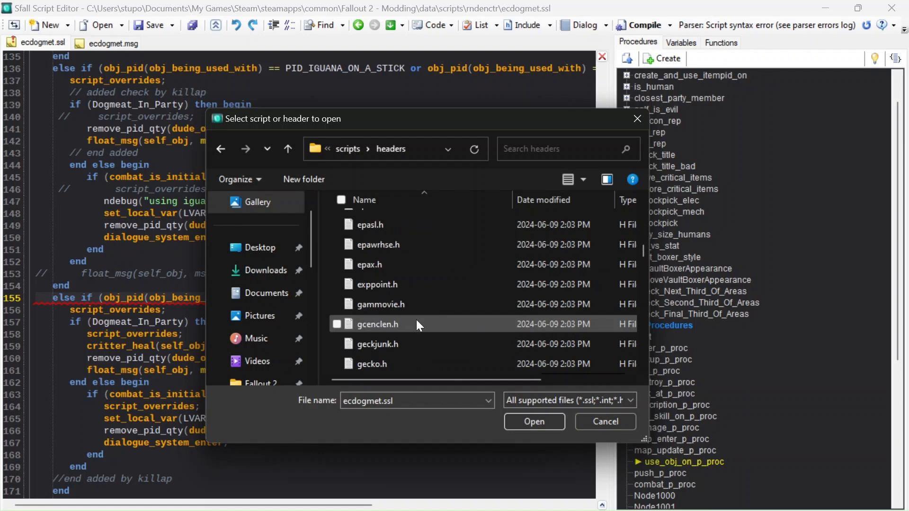
scroll(417, 324, down, 3)
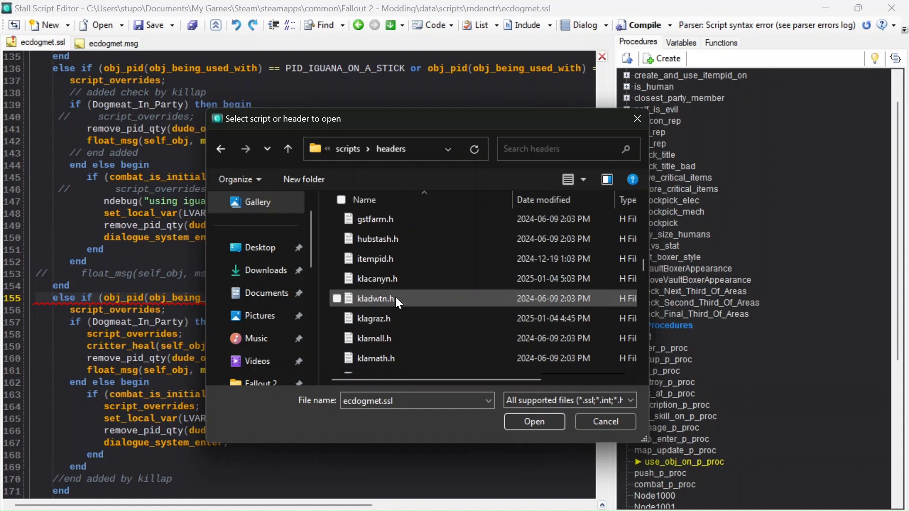
click(368, 257)
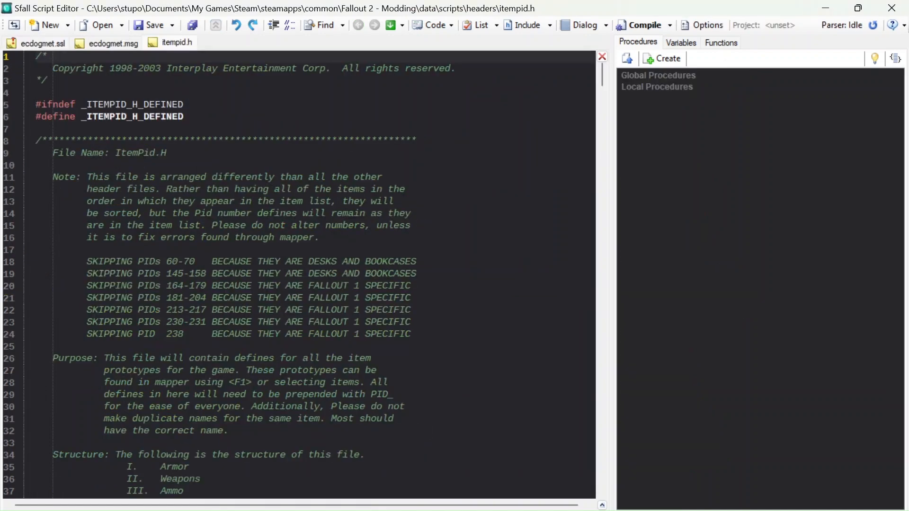
Step: Search itempid.h for meat and select the PID_MEAT_JERKY define name
key(ctrl+f)
text(meat)
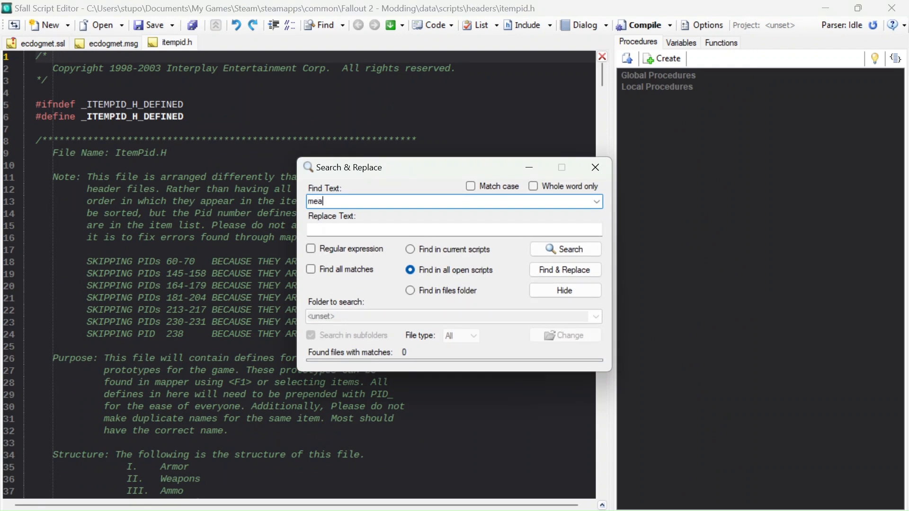
click(561, 257)
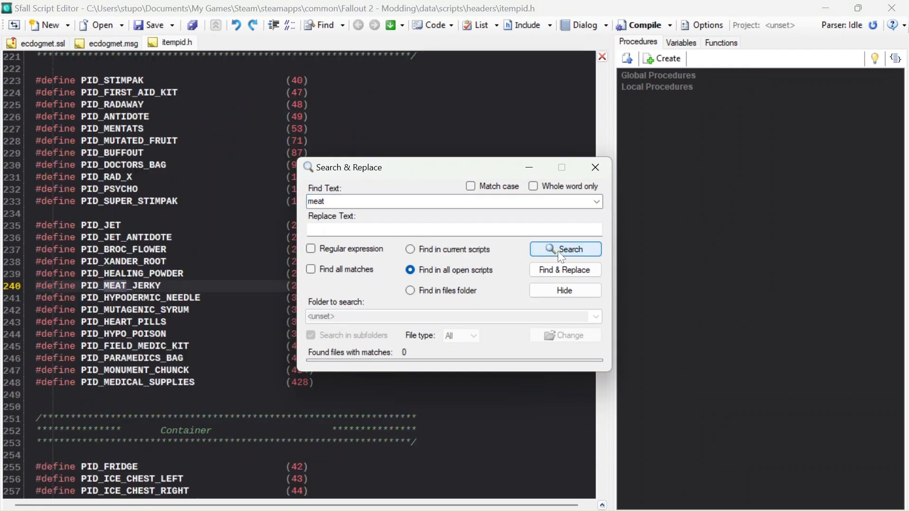
click(595, 168)
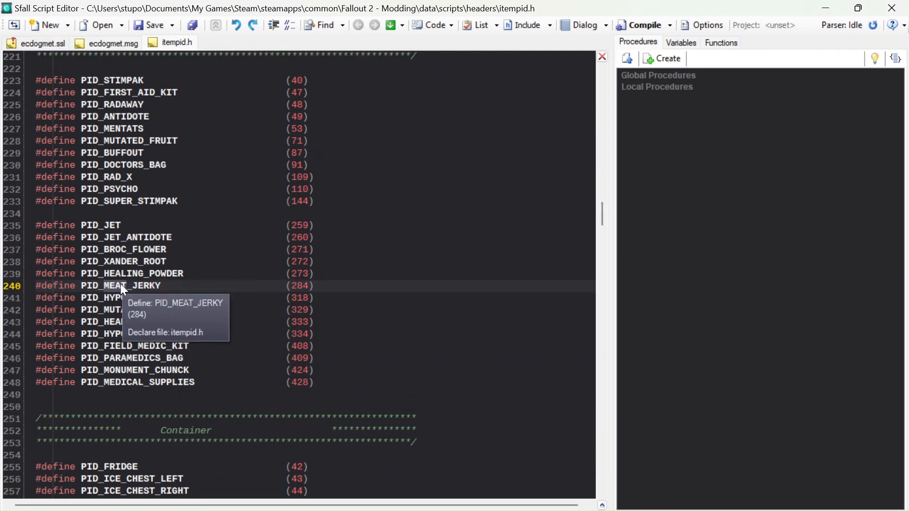
double_click(120, 285)
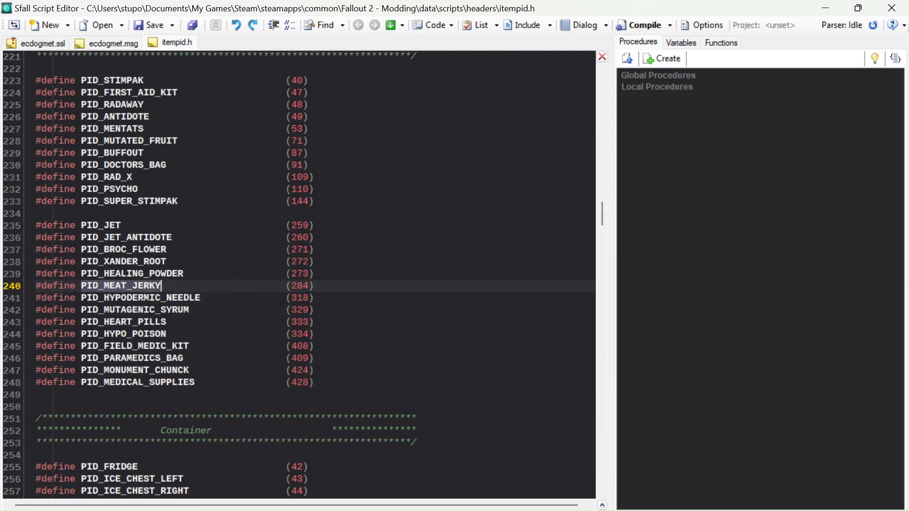
Step: Return to ecdogmet.ssl and replace meat_jerky in the else if condition with PID_MEAT_JERKY
click(50, 46)
key(BackSpace)
key(BackSpace)
key(BackSpace)
key(BackSpace)
key(BackSpace)
key(BackSpace)
key(BackSpace)
key(BackSpace)
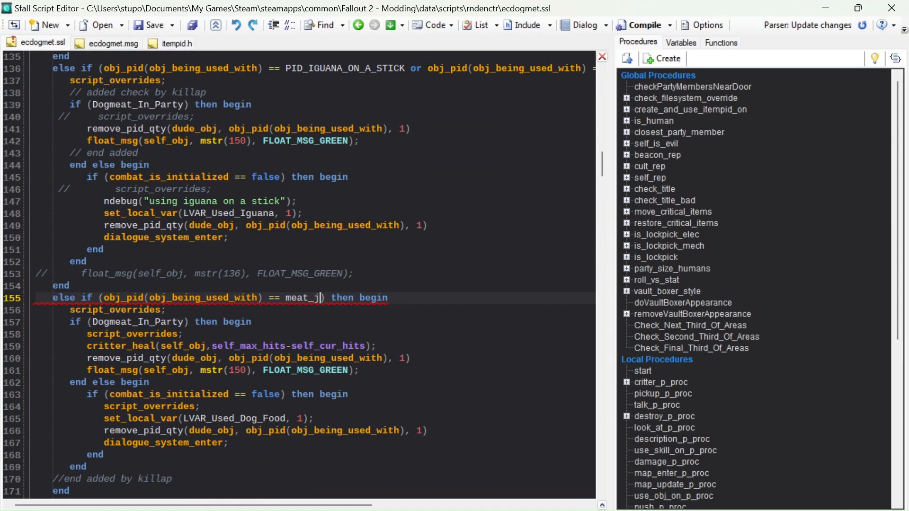
key(BackSpace)
key(BackSpace)
text(pid)
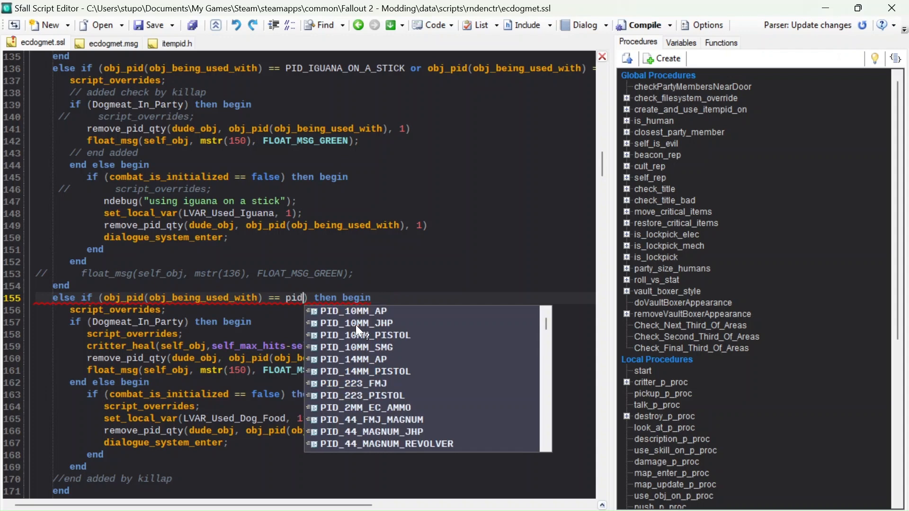
text(_mea)
click(356, 325)
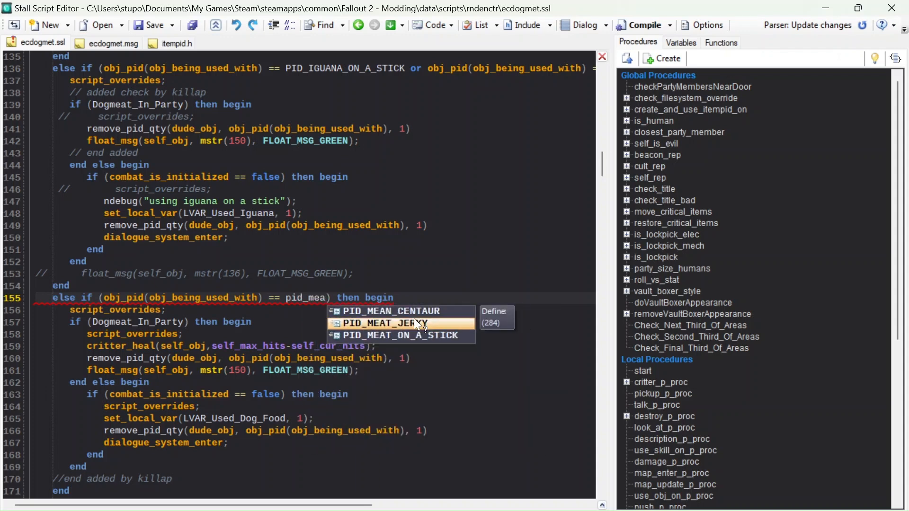
double_click(411, 324)
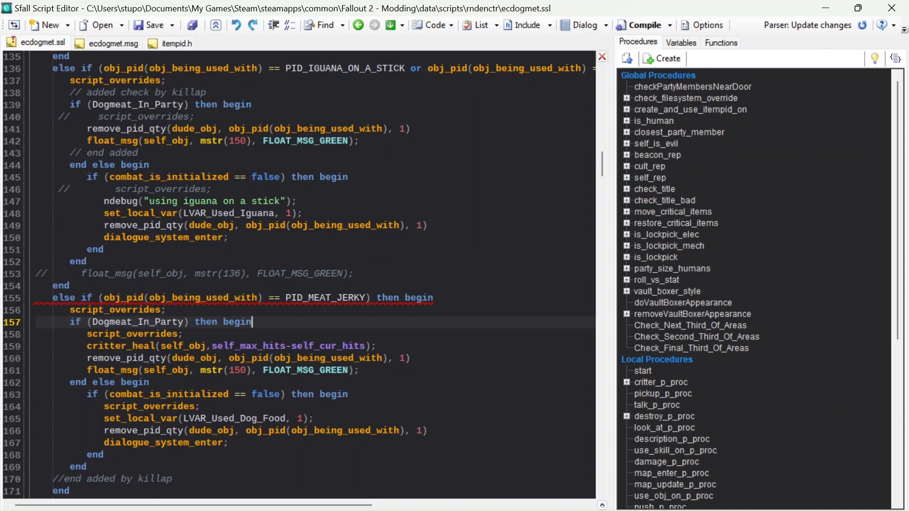
Step: Replace the heal amount in the PID_MEAT_JERKY branch's critter_heal call with a random() call, entering 1 as its first argument
scroll(298, 279, down, 1)
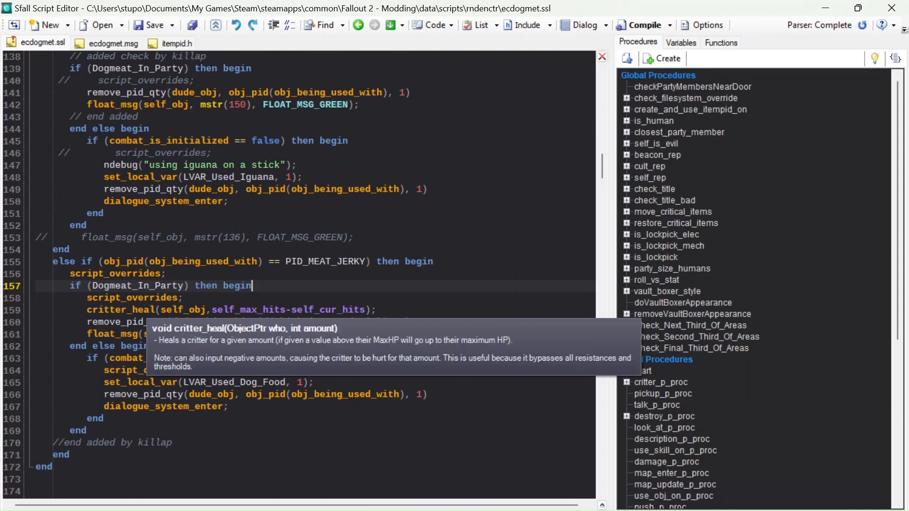
click(365, 309)
drag(366, 309, 214, 310)
text(random)
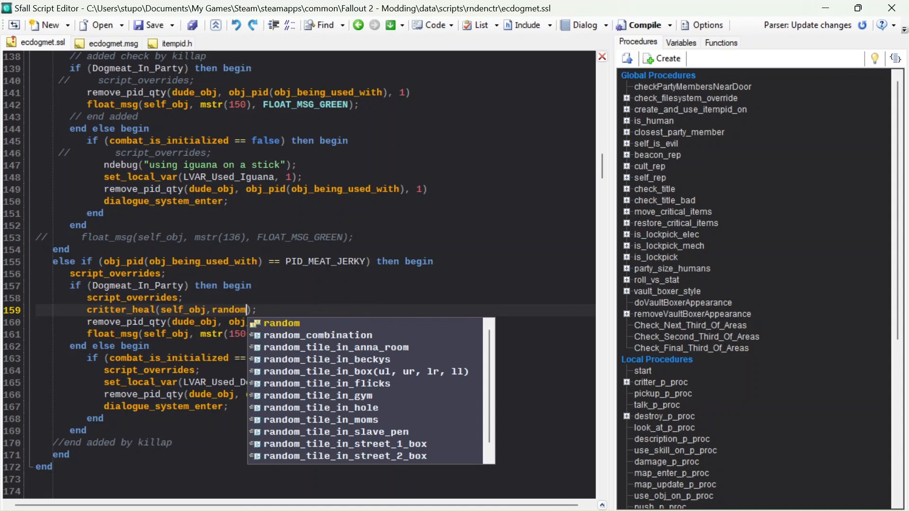
text(())
key(Left)
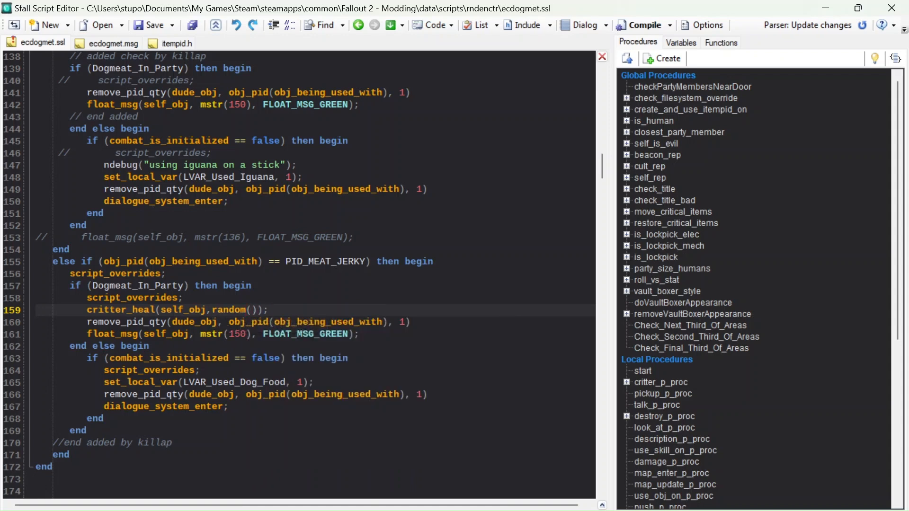
text(1,)
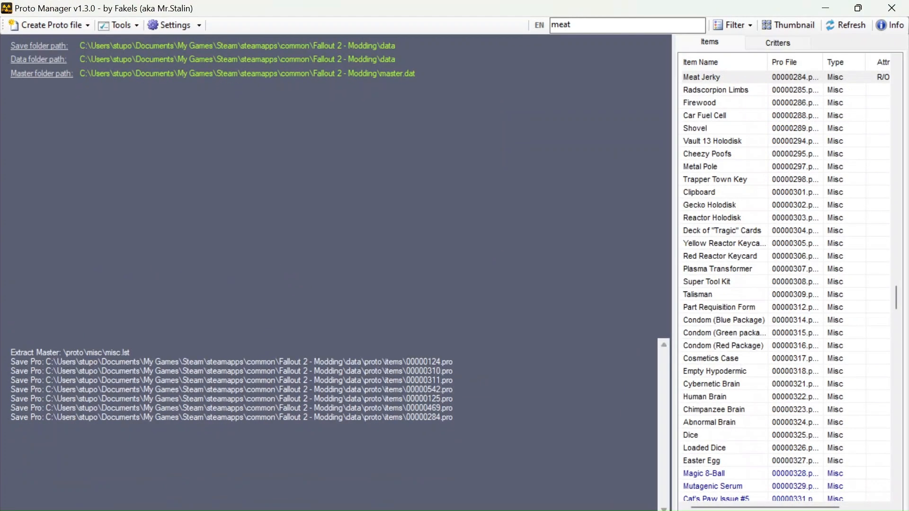
Step: Switch to Proto Manager, search the item list for iguana, and open the Iguana-on-a-stick prototype 00000103.pro to check its healing amounts
click(683, 268)
click(726, 232)
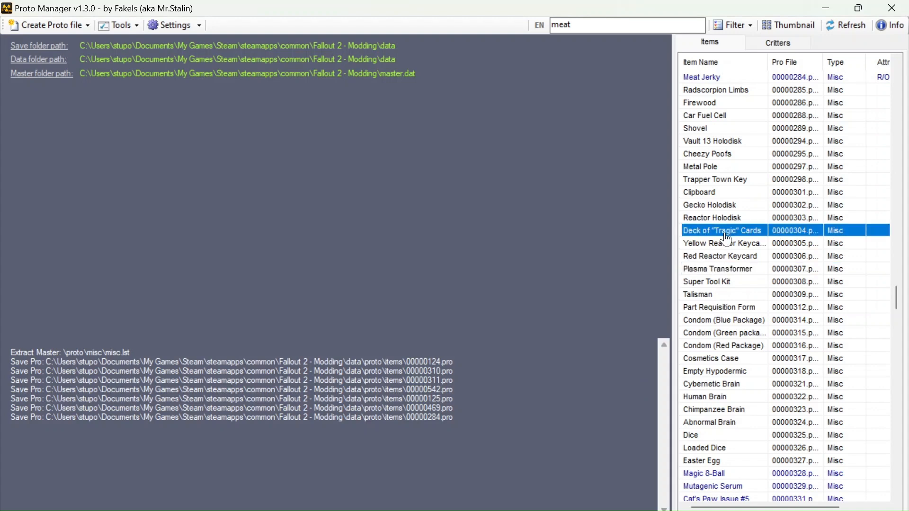
click(717, 90)
double_click(579, 25)
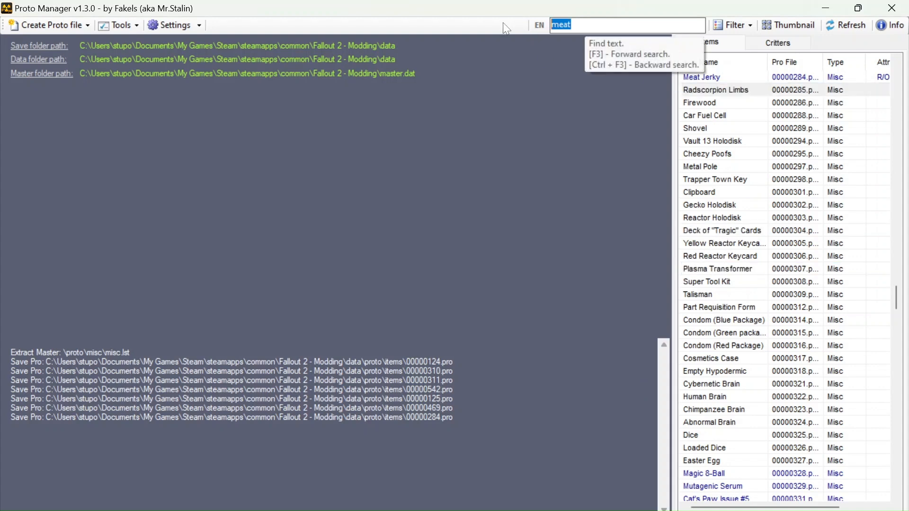
text(iguana)
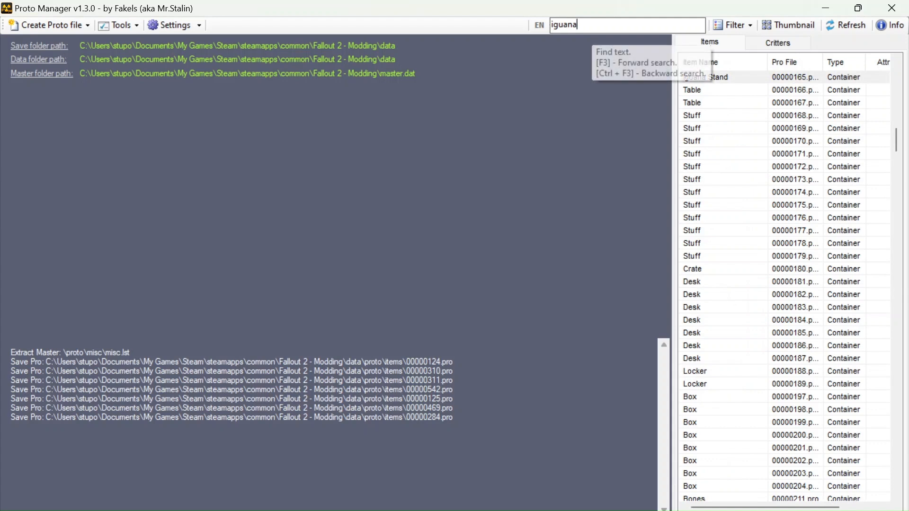
key(Return)
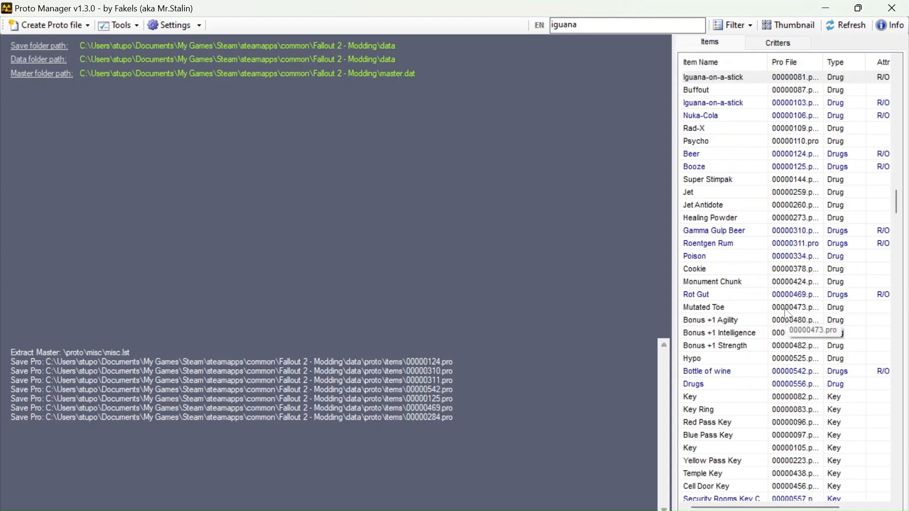
double_click(702, 101)
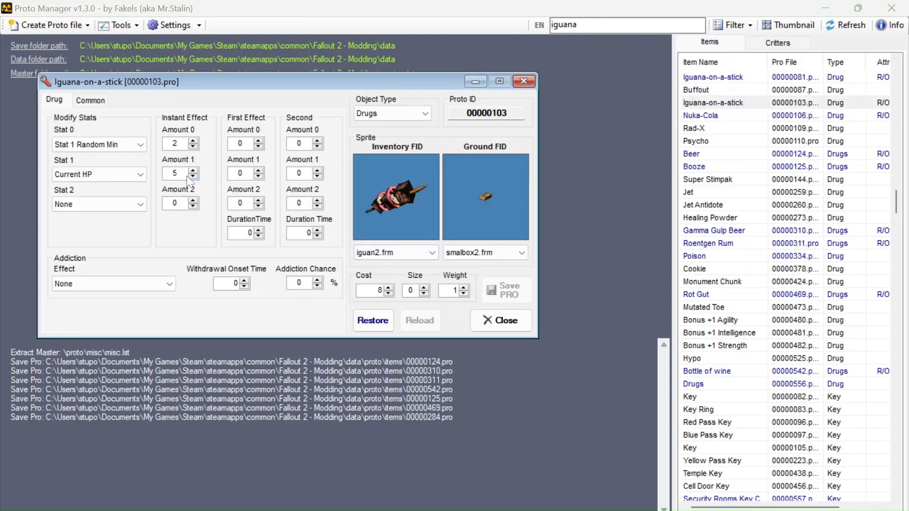
Step: Open the other Iguana-on-a-stick prototype, 00000081.pro, and place its window clear of the 00000103.pro values for comparison
click(702, 127)
double_click(703, 77)
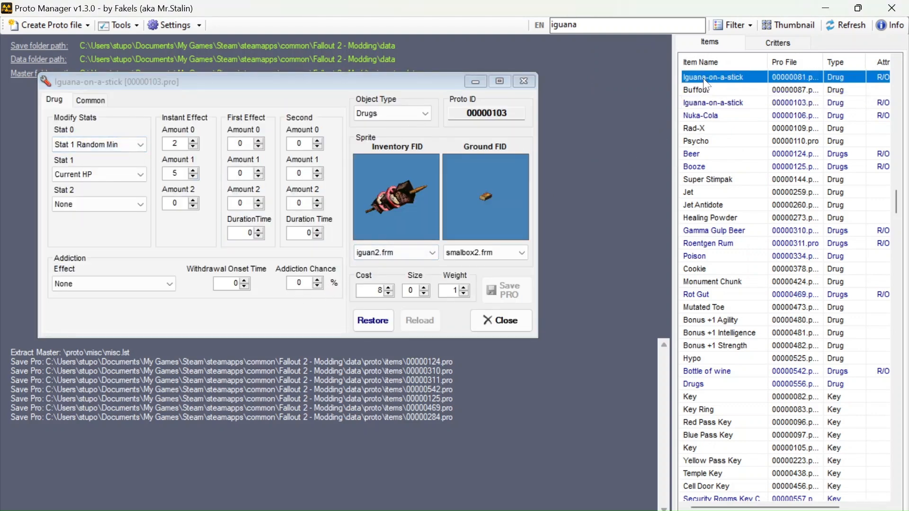
drag(285, 96, 314, 243)
Step: Search the item list for meat, open the Meat Jerky prototype 00000284.pro, and set its window aside from the iguana prototypes
drag(584, 25, 430, 39)
text(meat)
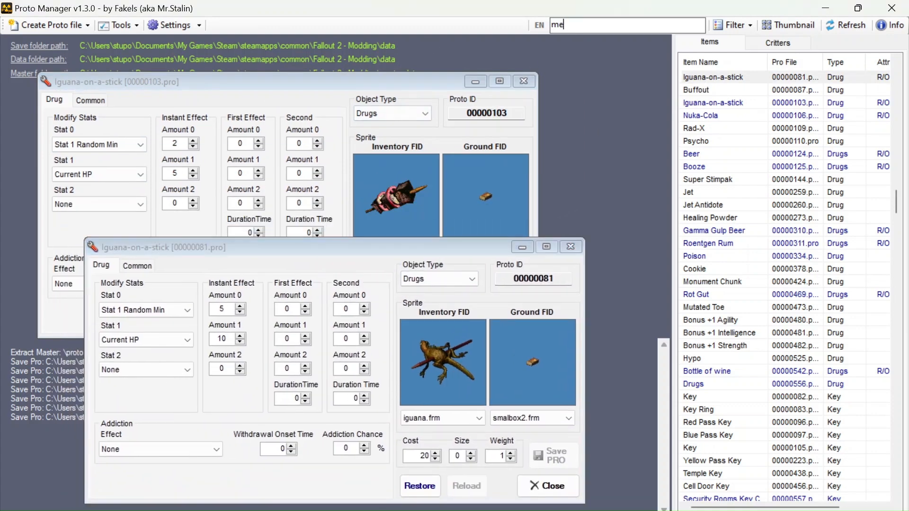
key(Return)
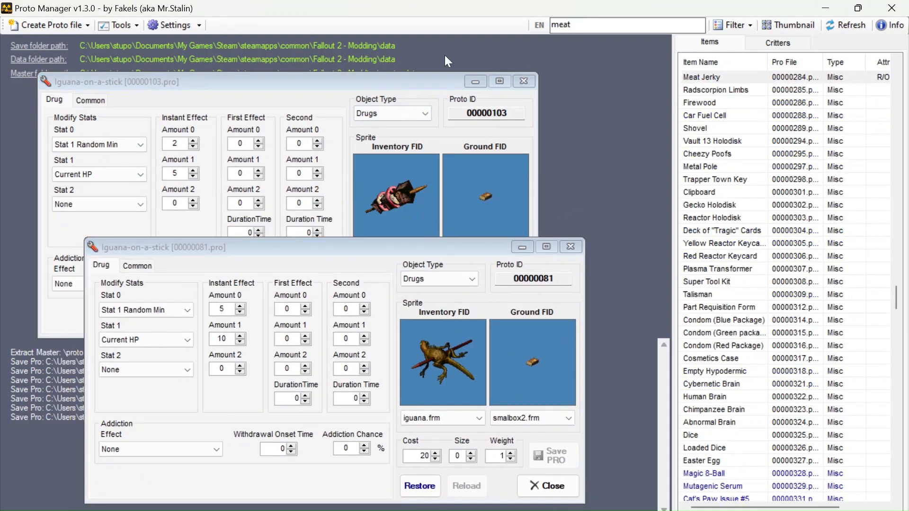
double_click(706, 77)
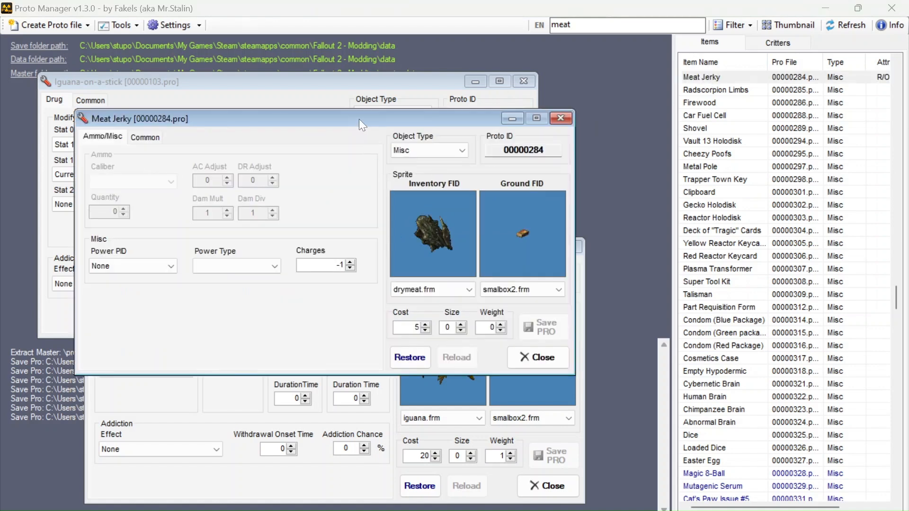
drag(358, 118, 689, 65)
Step: Compare the Meat Jerky prototype with both Iguana-on-a-stick prototypes, and return to ecdogmet.ssl in Sfall Script Editor
click(322, 84)
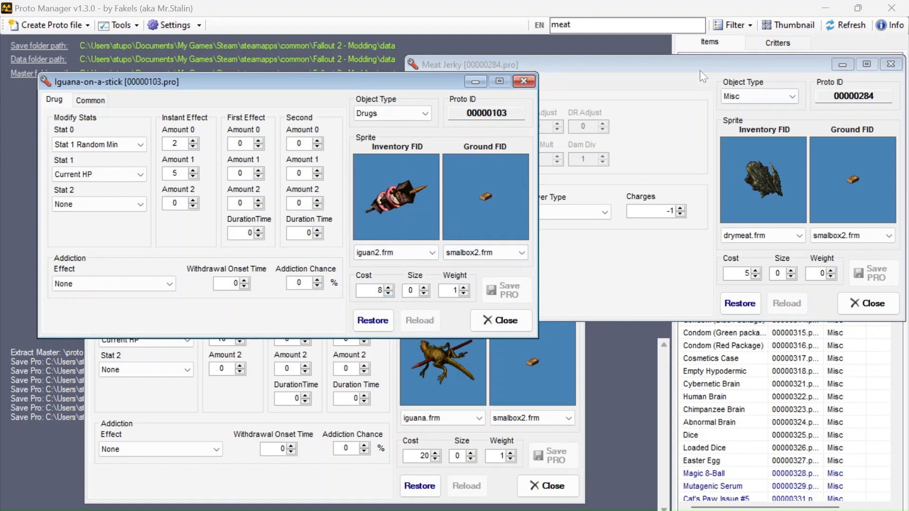
drag(699, 70, 681, 53)
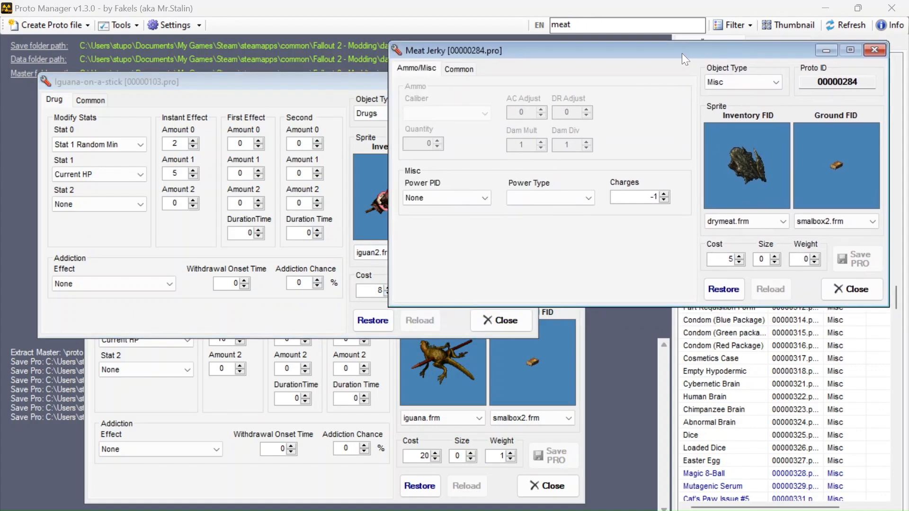
click(327, 495)
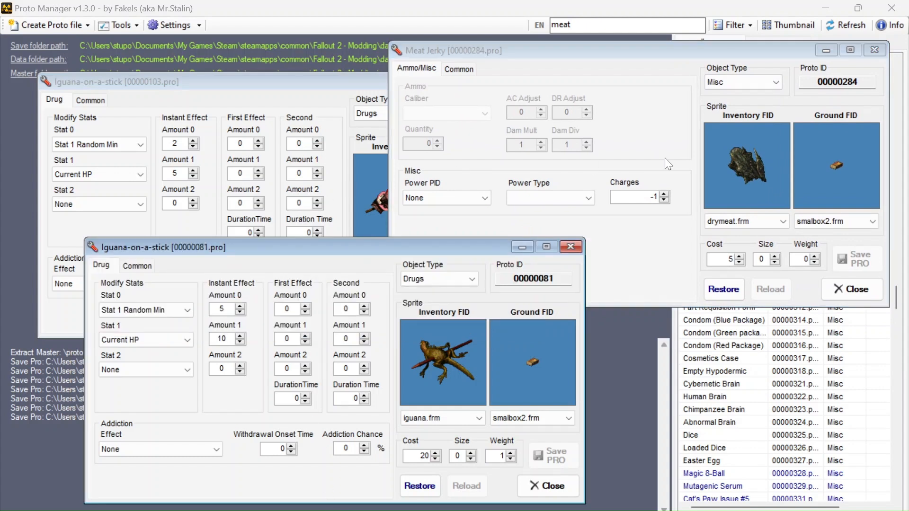
click(337, 83)
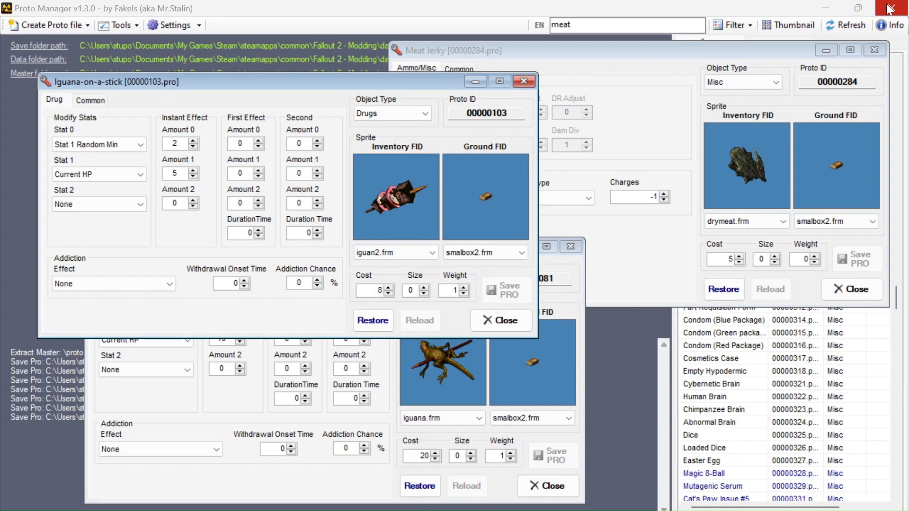
click(826, 8)
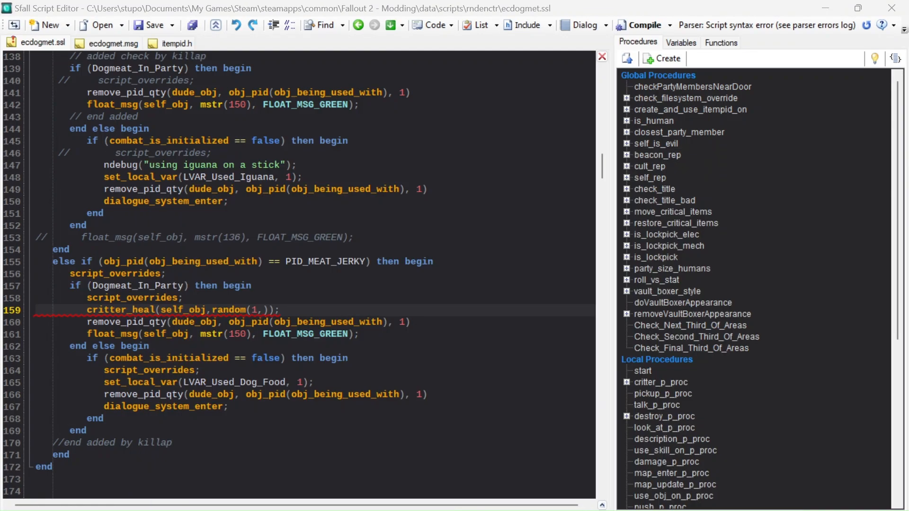
Step: Complete the heal amount in the PID_MEAT_JERKY branch's critter_heal call as random(5,10)
click(258, 310)
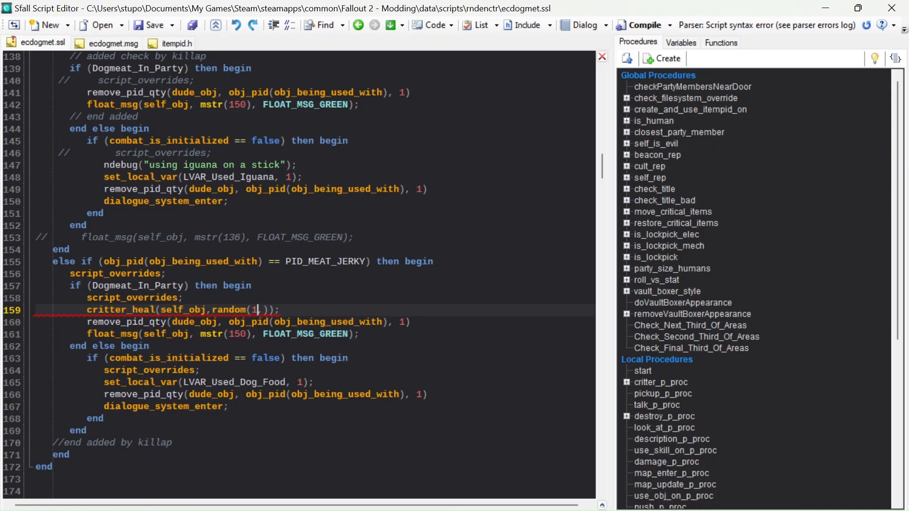
key(BackSpace)
text(5,)
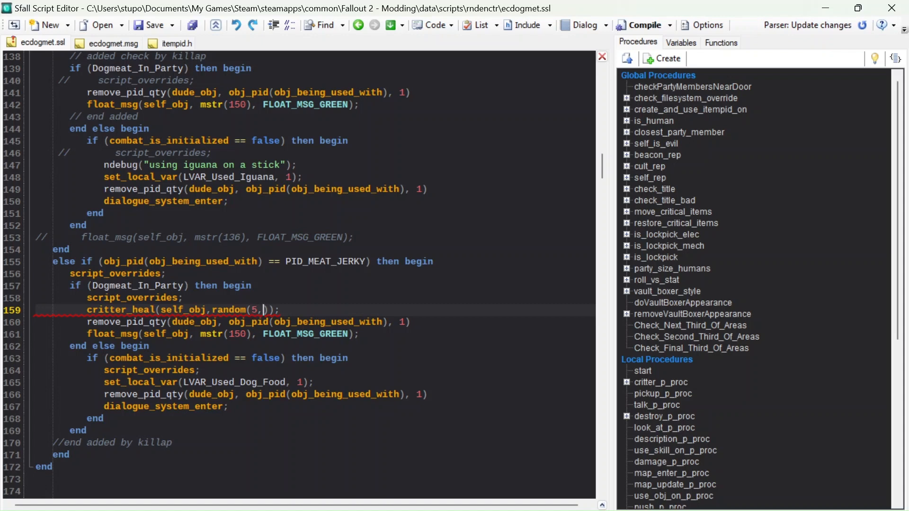
text(10)
click(411, 323)
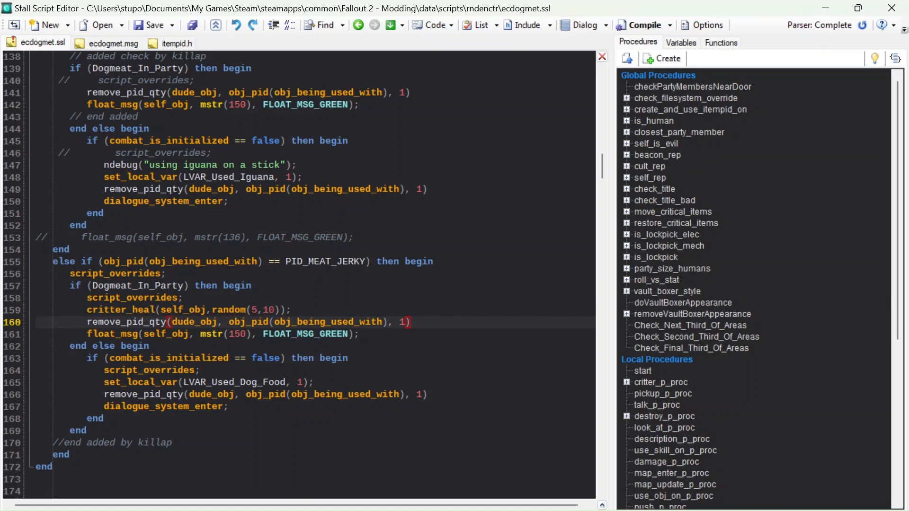
Step: Delete the set_local_var(LVAR_Used_Dog_Food, 1); line from the PID_MEAT_JERKY branch's out-of-combat block
scroll(299, 274, down, 1)
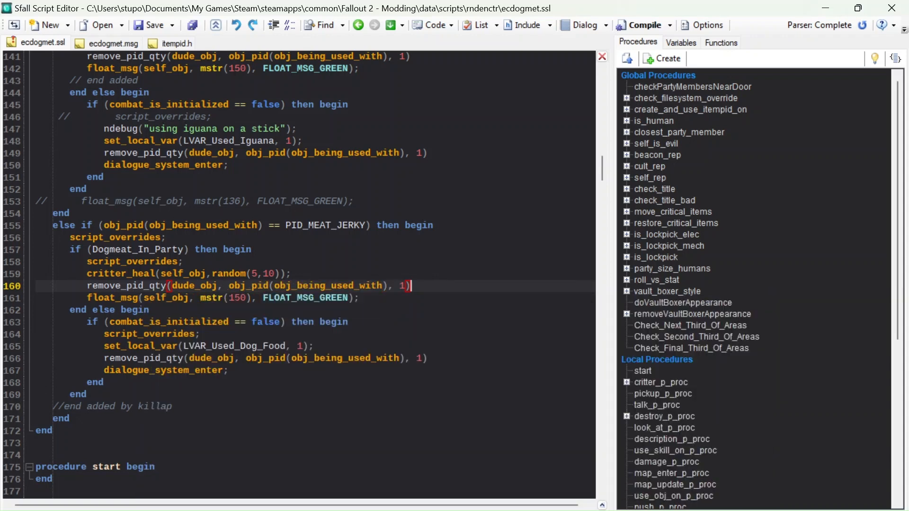
click(360, 285)
mouse_move(238, 298)
drag(313, 346, 29, 343)
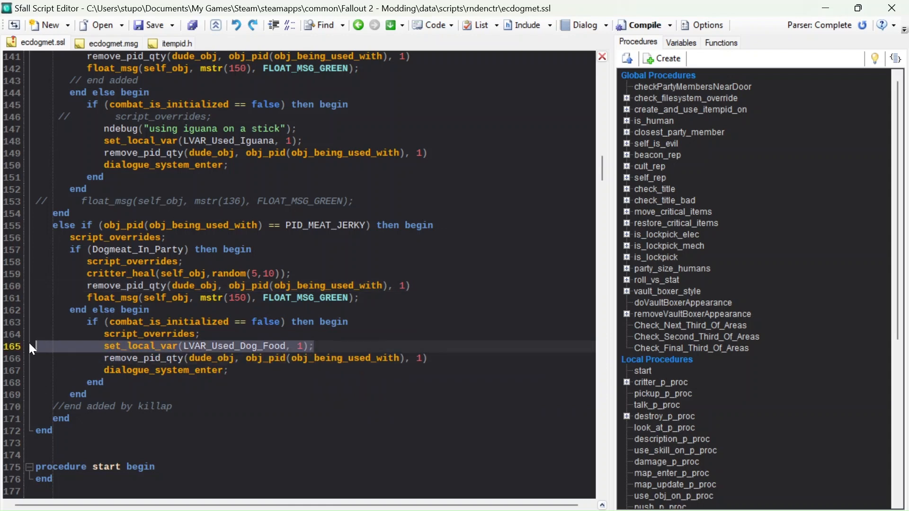
key(BackSpace)
key(BackSpace)
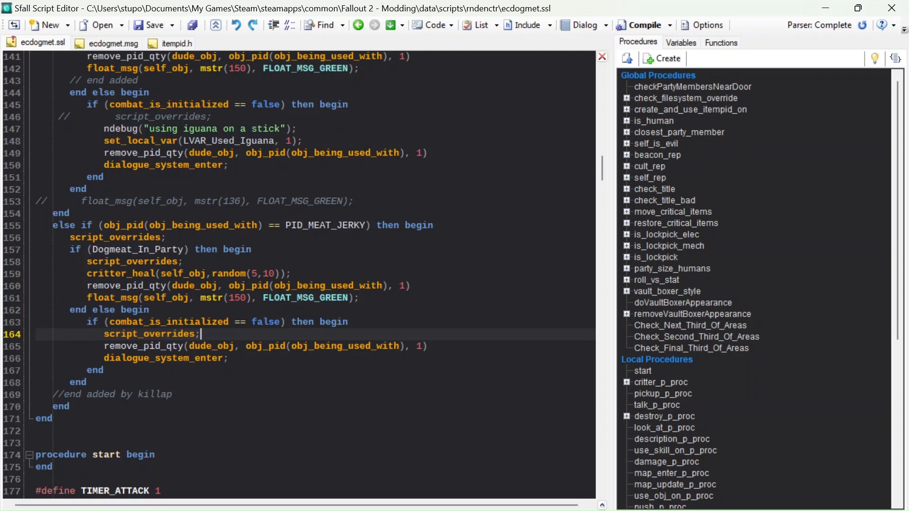
Step: Copy set_local_var(LVAR_Used_Iguana, 1); from the iguana branch onto a new line below script_overrides in the meat jerky branch's out-of-combat block
click(183, 358)
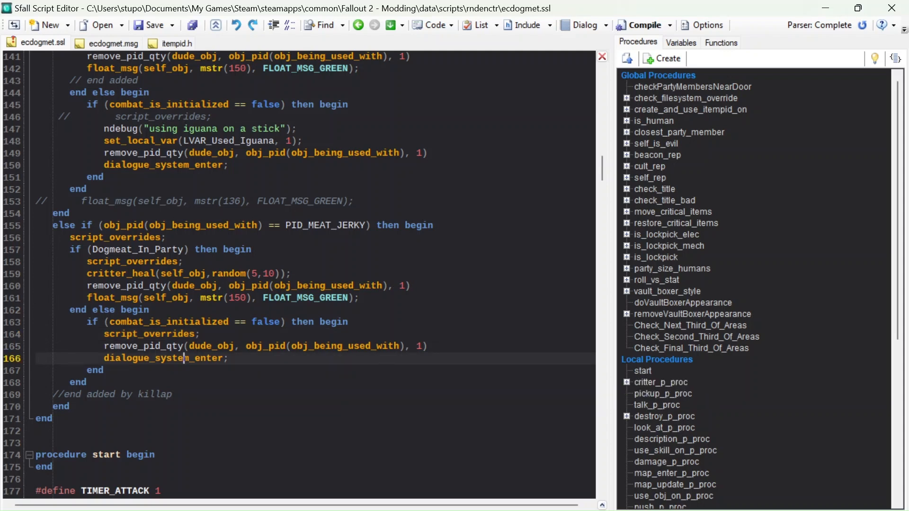
scroll(184, 358, up, 1)
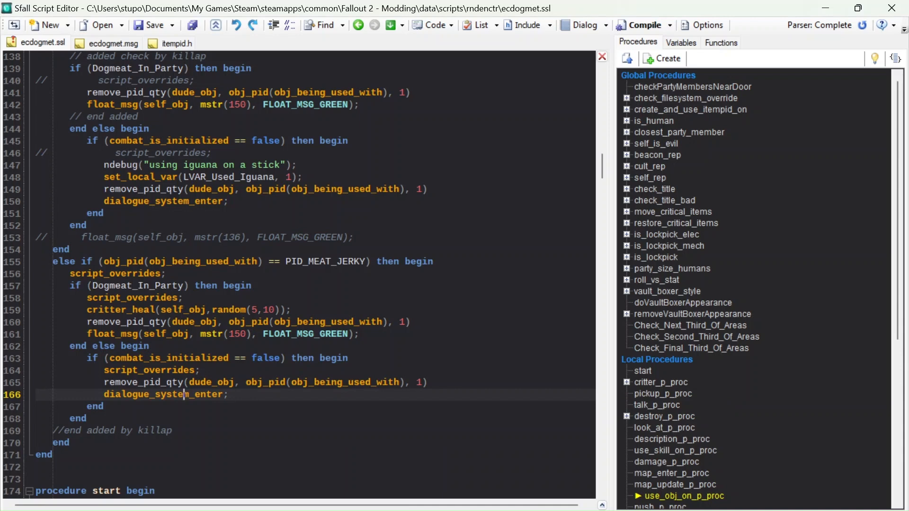
scroll(184, 358, up, 1)
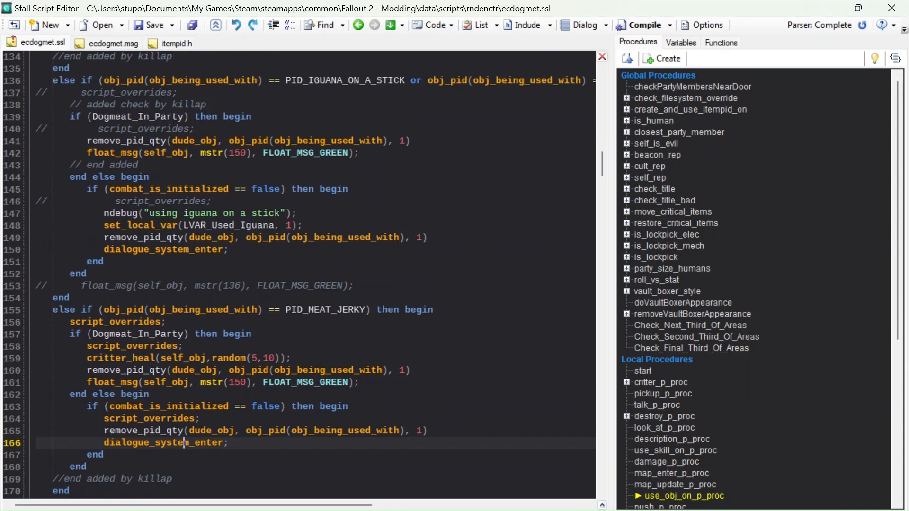
scroll(299, 274, up, 1)
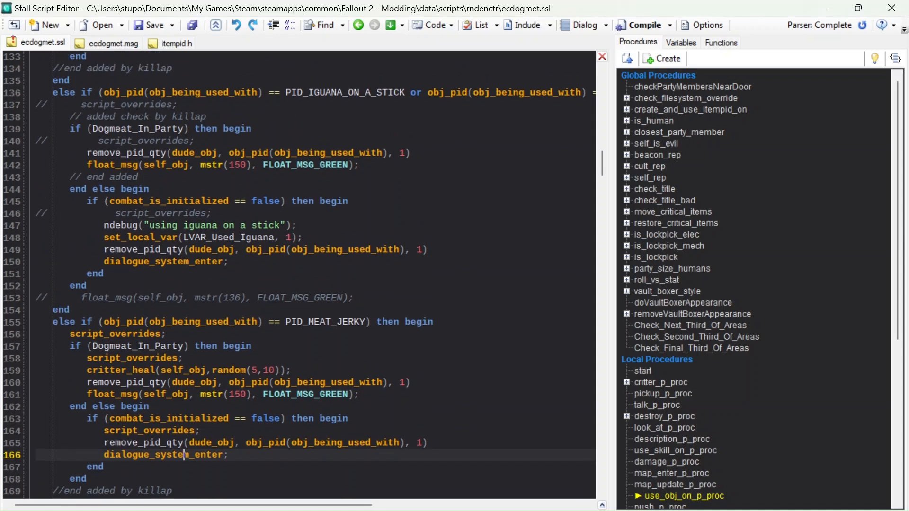
scroll(312, 275, down, 4)
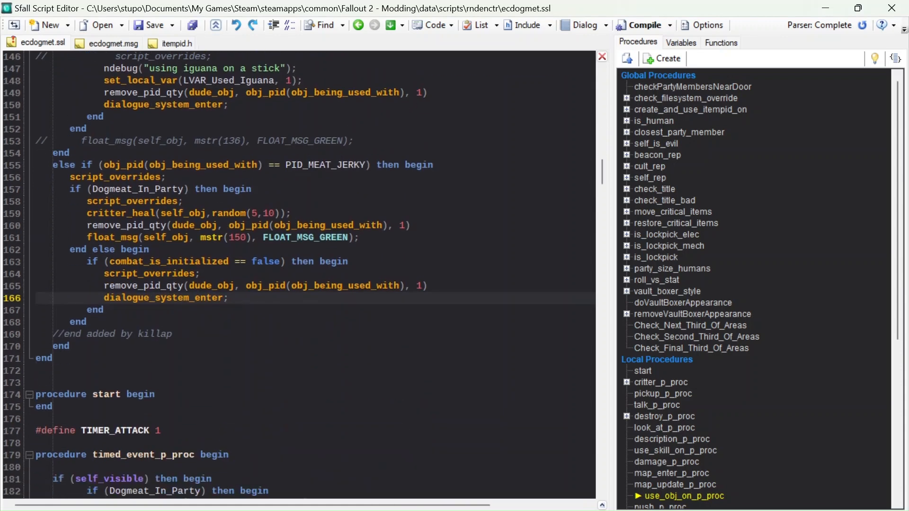
scroll(313, 275, up, 4)
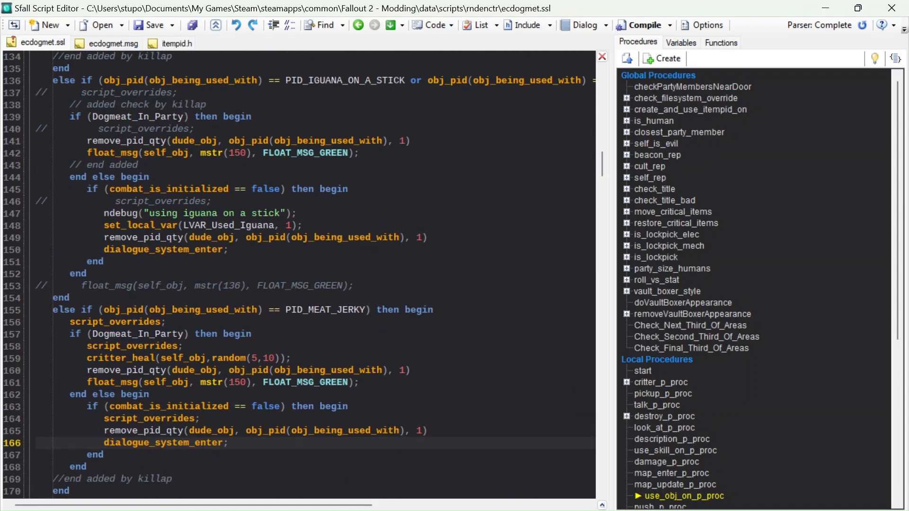
drag(303, 226, 105, 227)
key(ctrl+c)
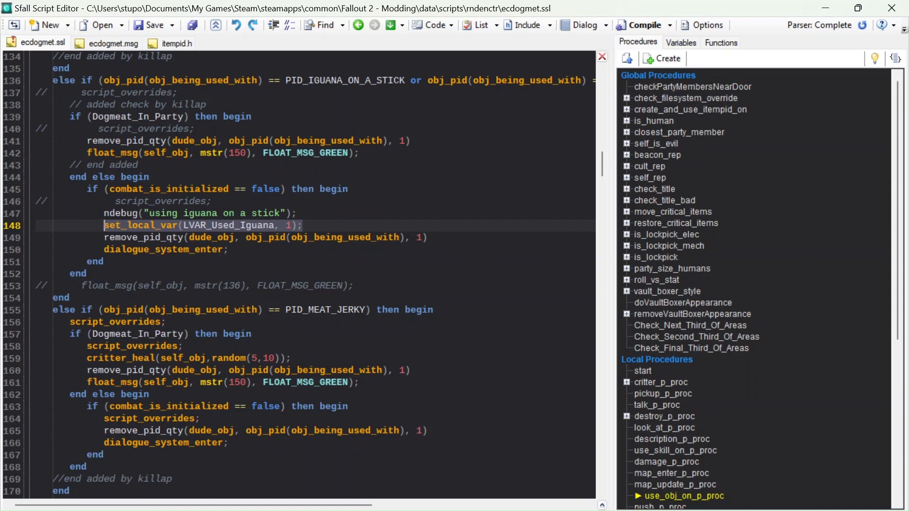
click(201, 419)
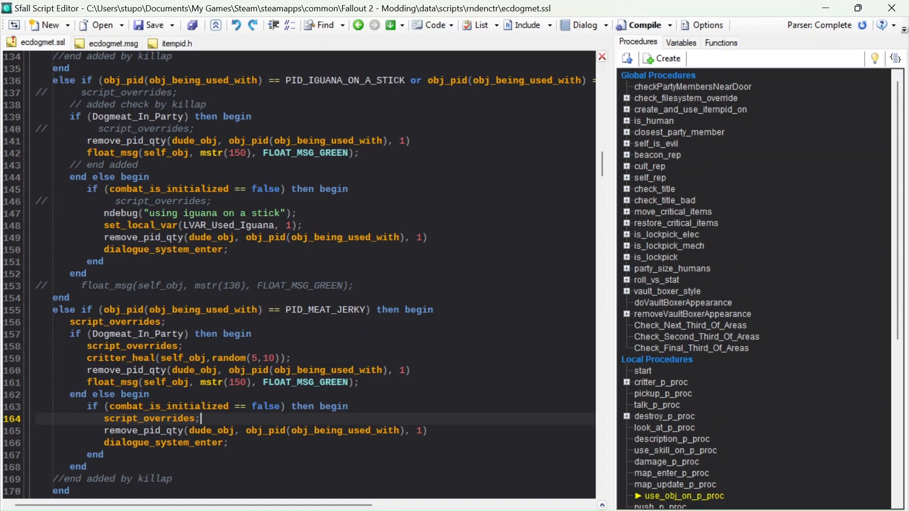
key(Return)
key(ctrl+v)
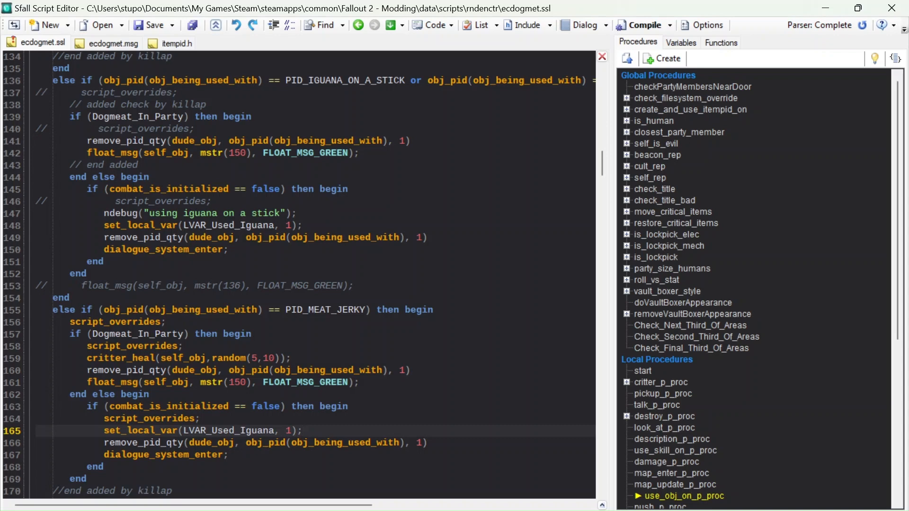
Step: Check the meat jerky branch against the dog food and iguana branches, and compile ecdogmet.ssl
mouse_move(215, 226)
scroll(313, 274, down, 3)
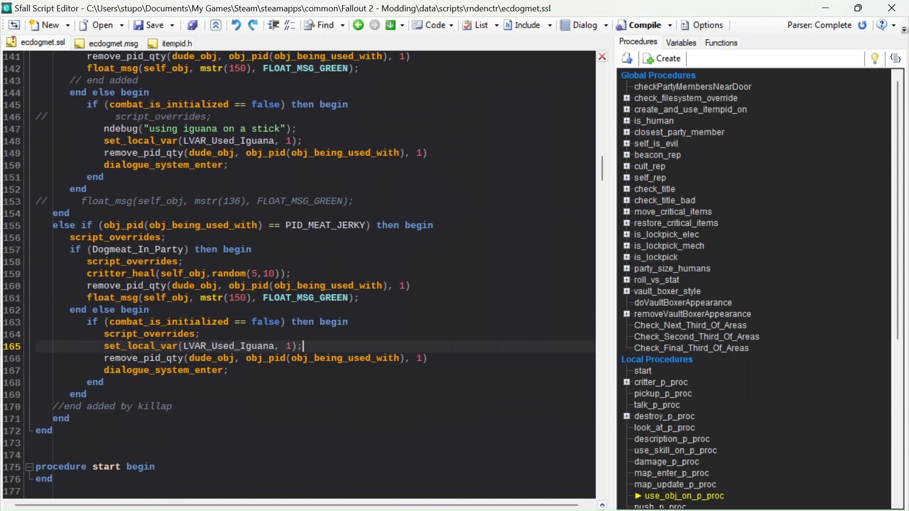
scroll(313, 274, up, 2)
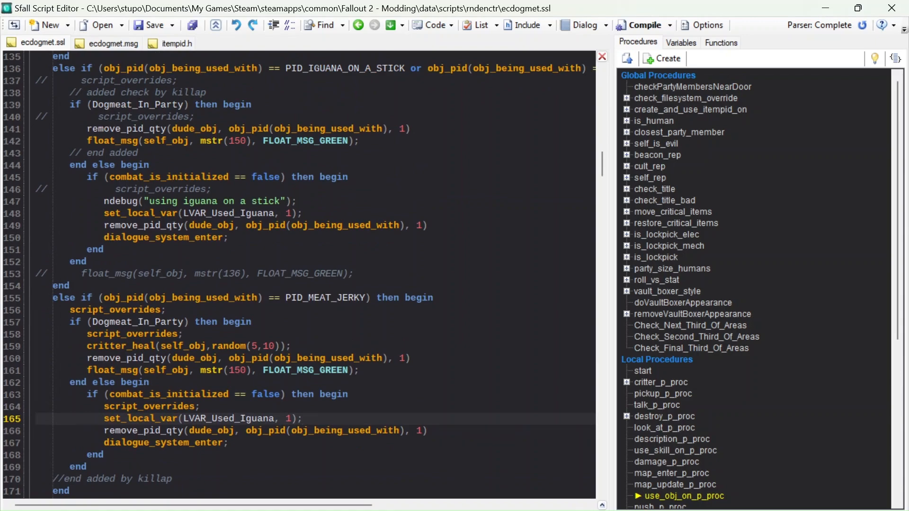
scroll(297, 274, up, 6)
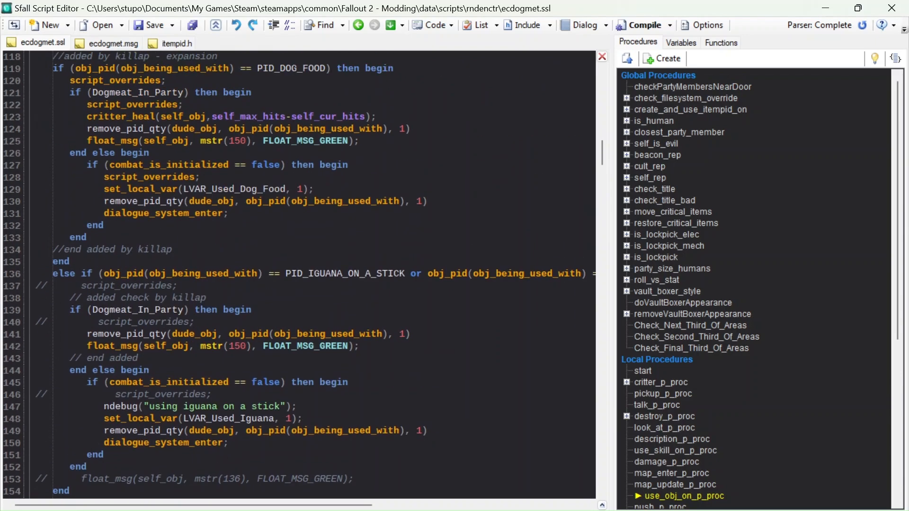
scroll(297, 274, down, 6)
scroll(297, 274, up, 4)
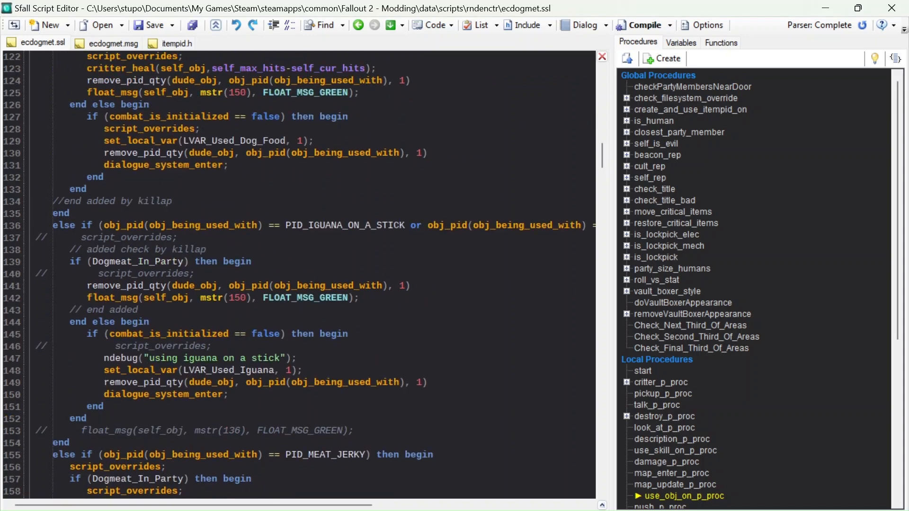
scroll(297, 274, down, 5)
scroll(297, 274, up, 2)
scroll(296, 274, down, 1)
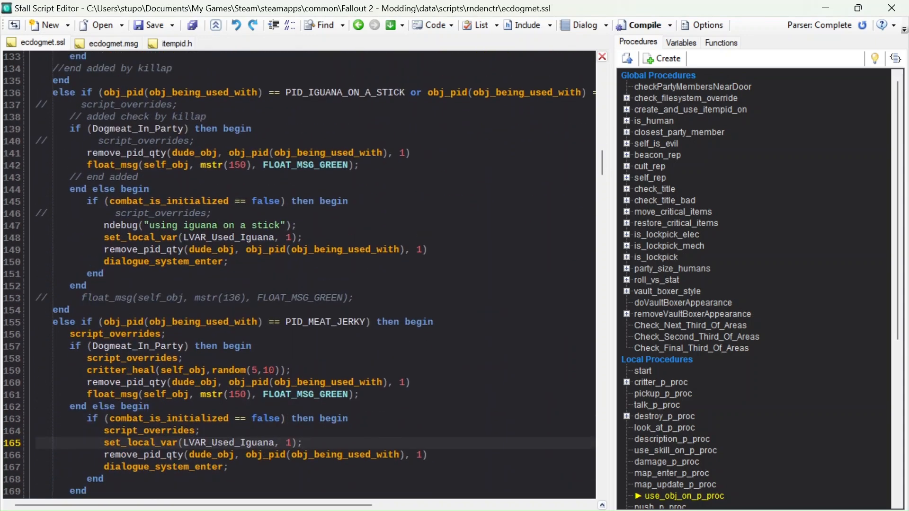
click(651, 26)
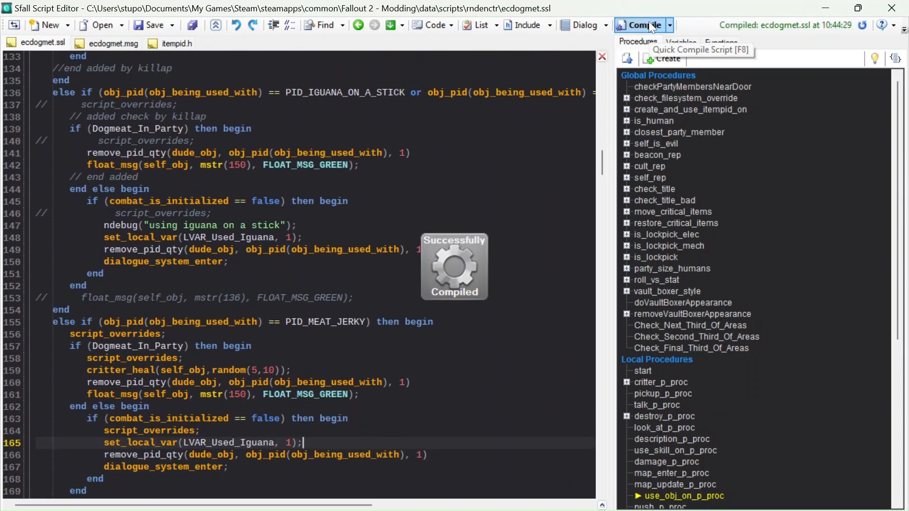